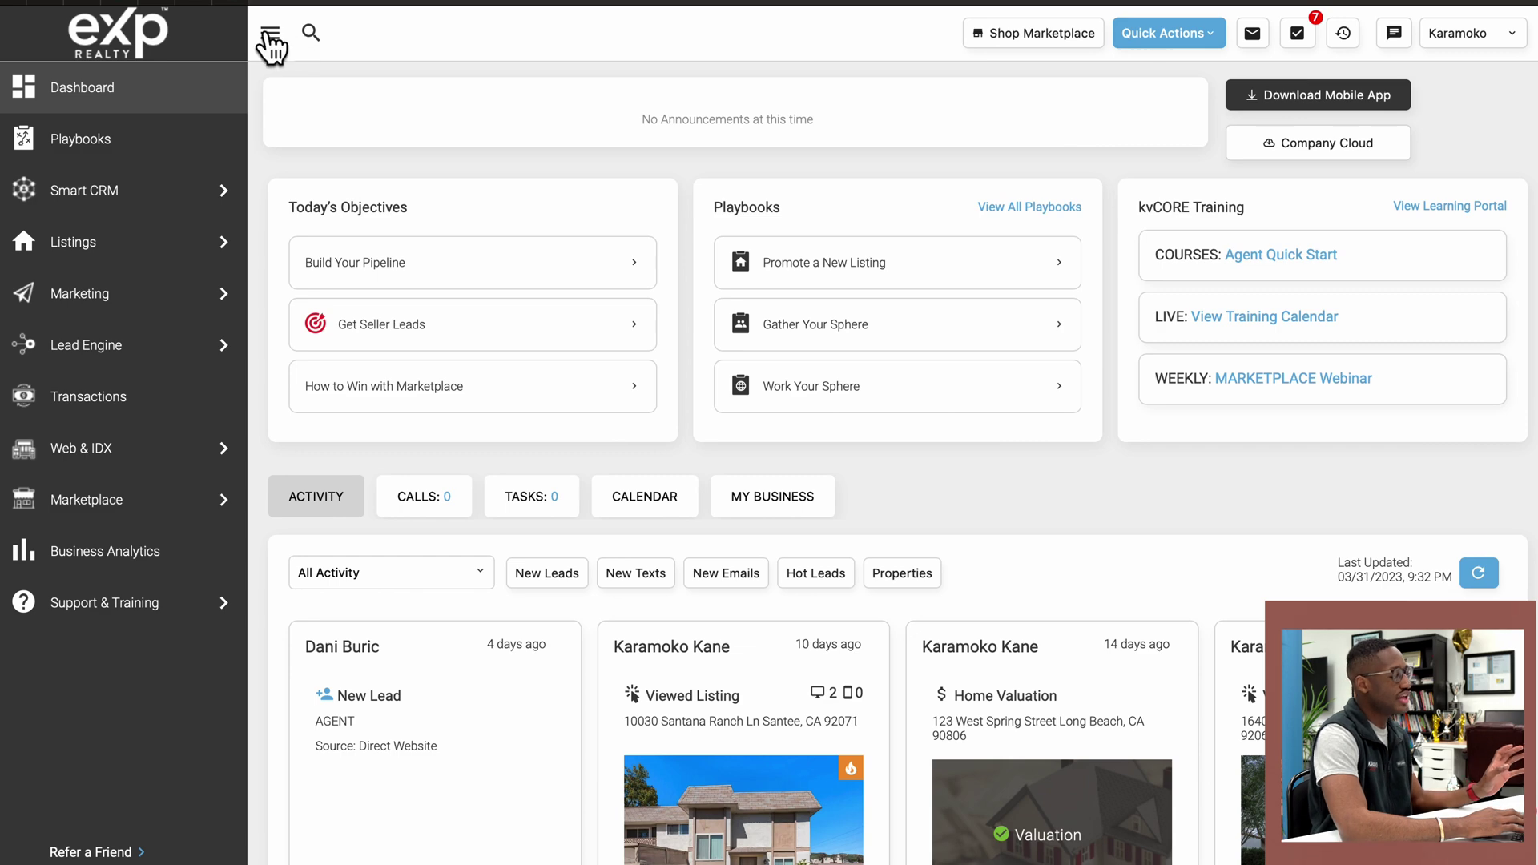
Open the Lead Engine page from the dashboard.
click(270, 33)
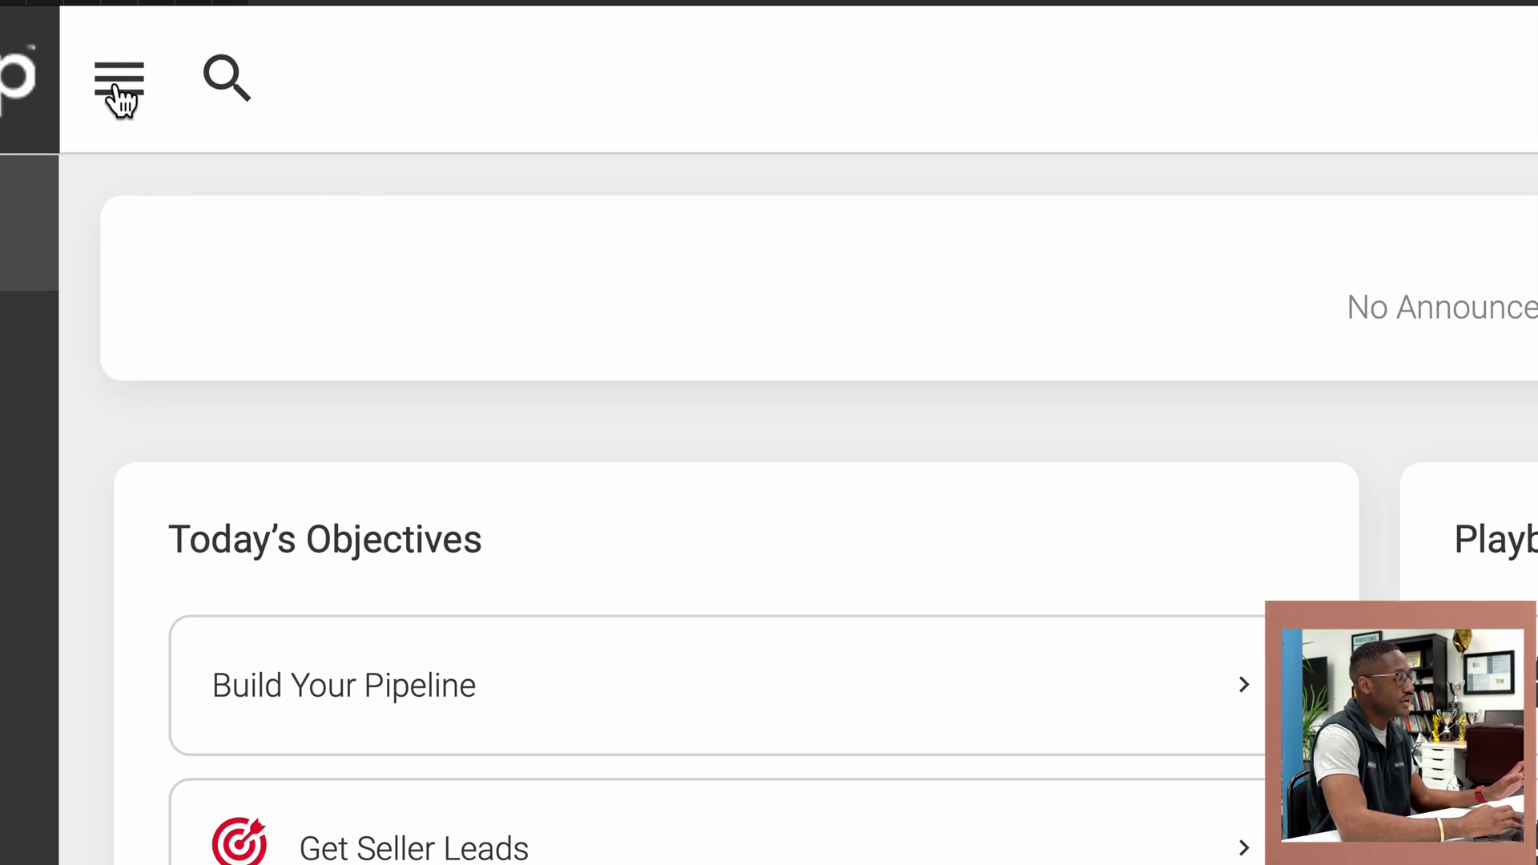
click(120, 90)
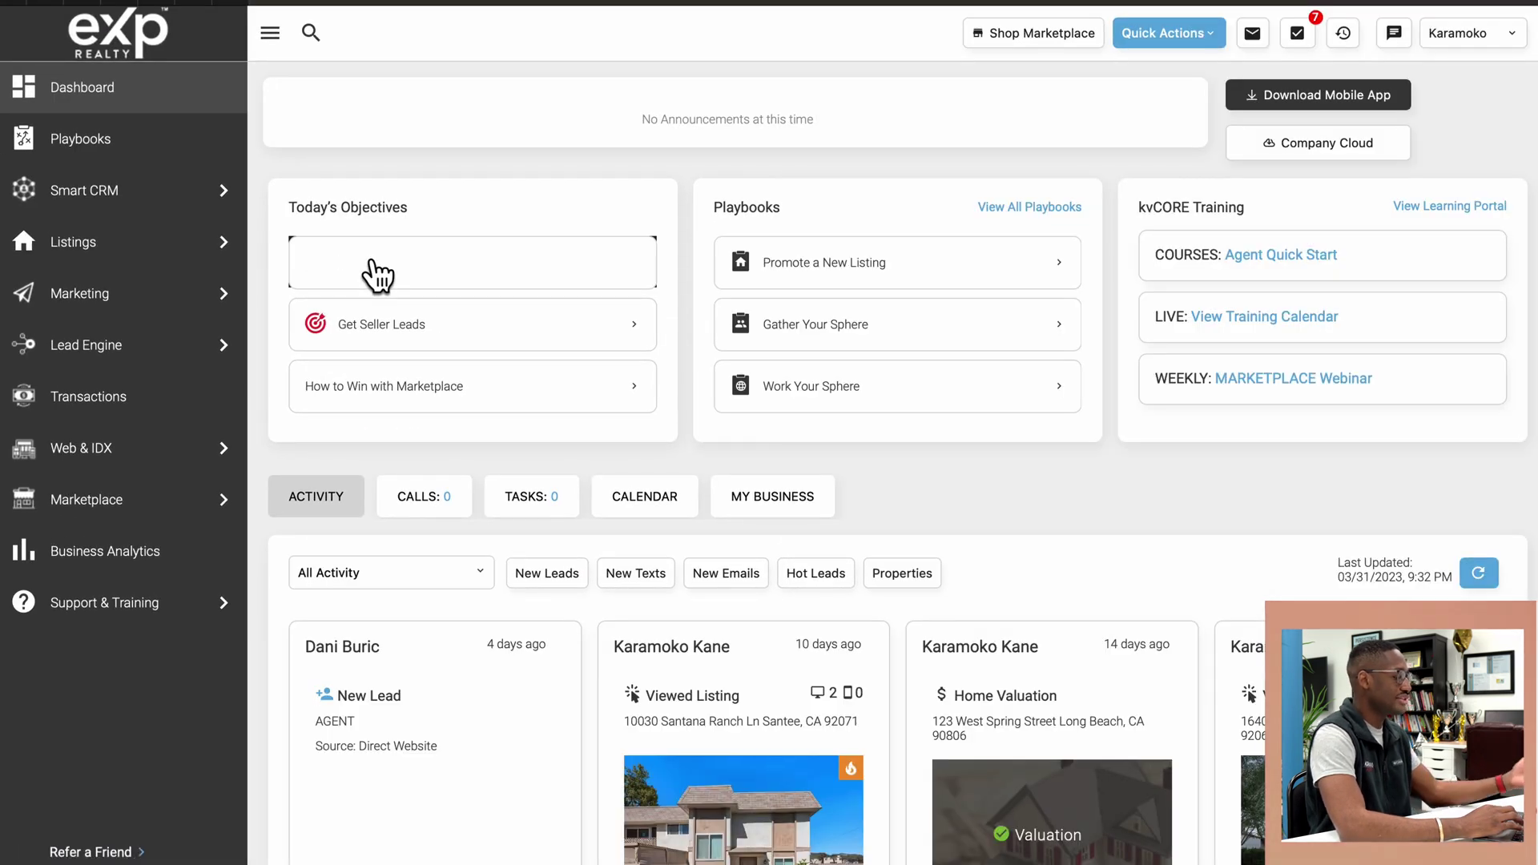
mouse_move(42, 373)
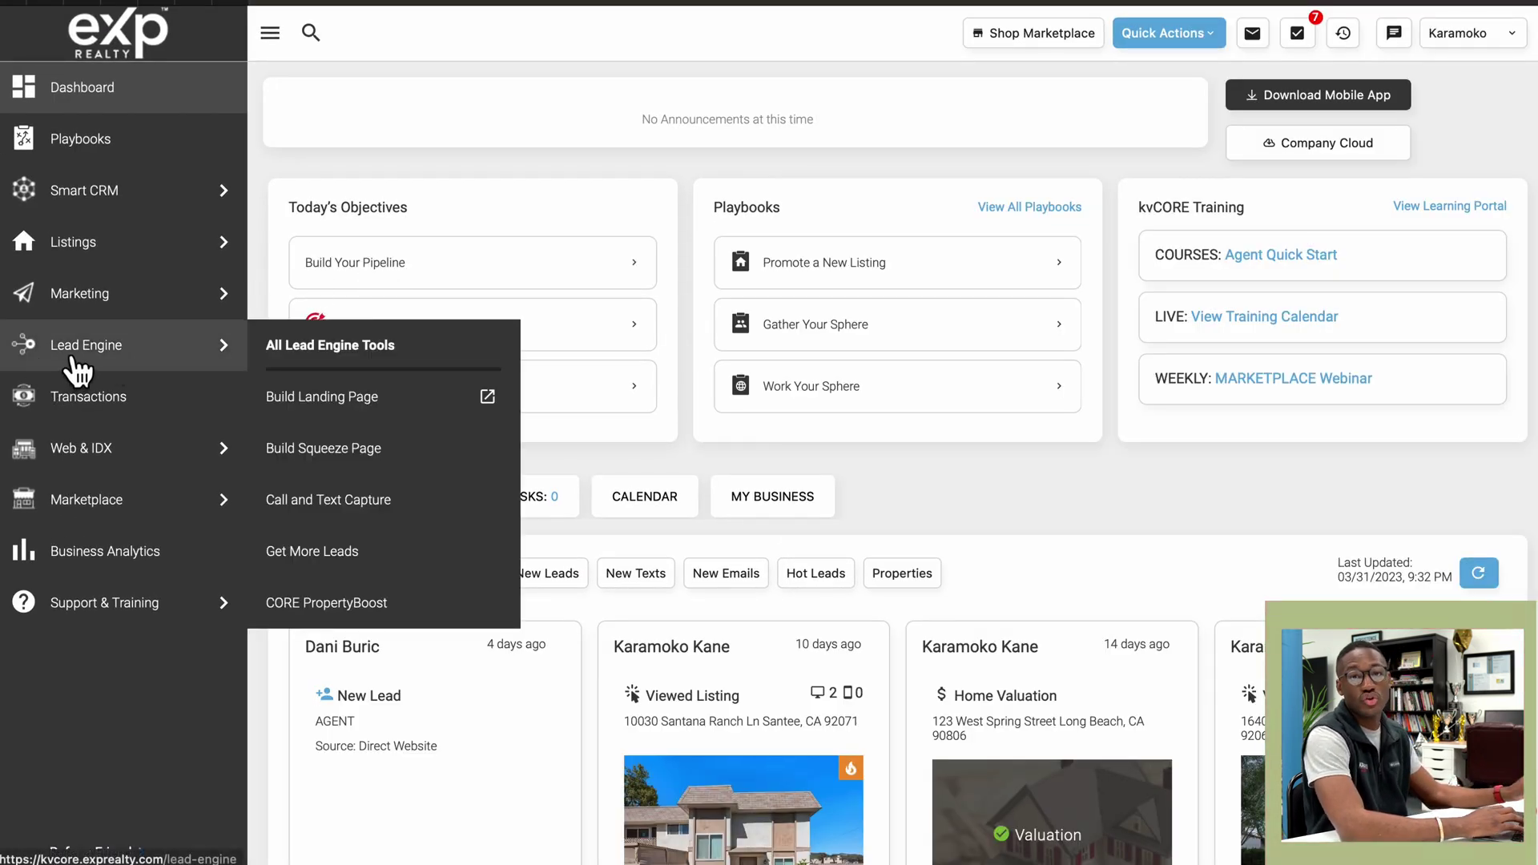
click(71, 361)
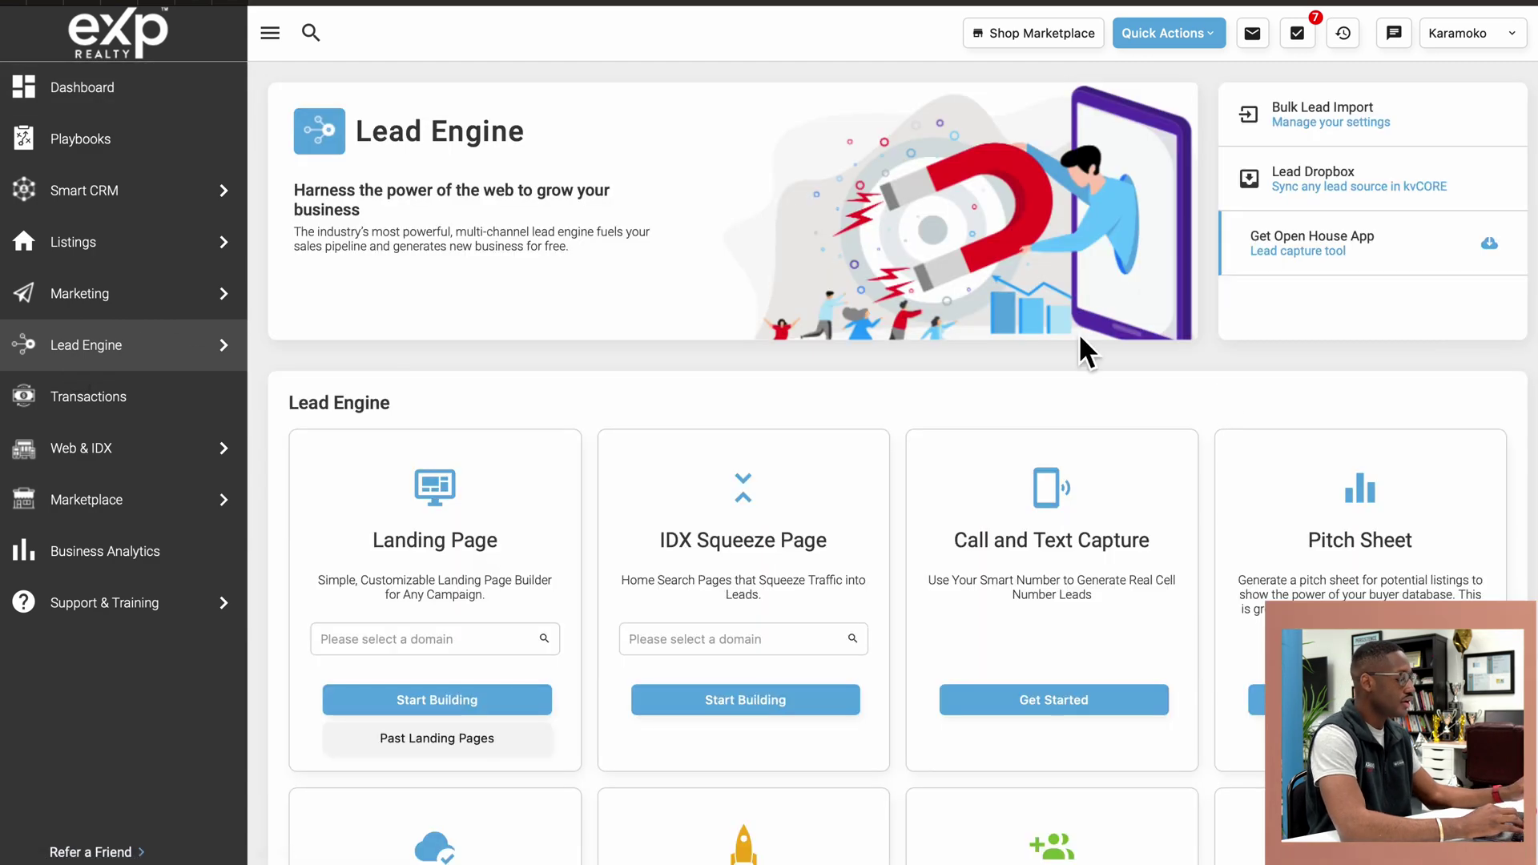
Select the agent's exprealty.com domain for the IDX Squeeze Page and start building it.
scroll(1219, 391, down, 5)
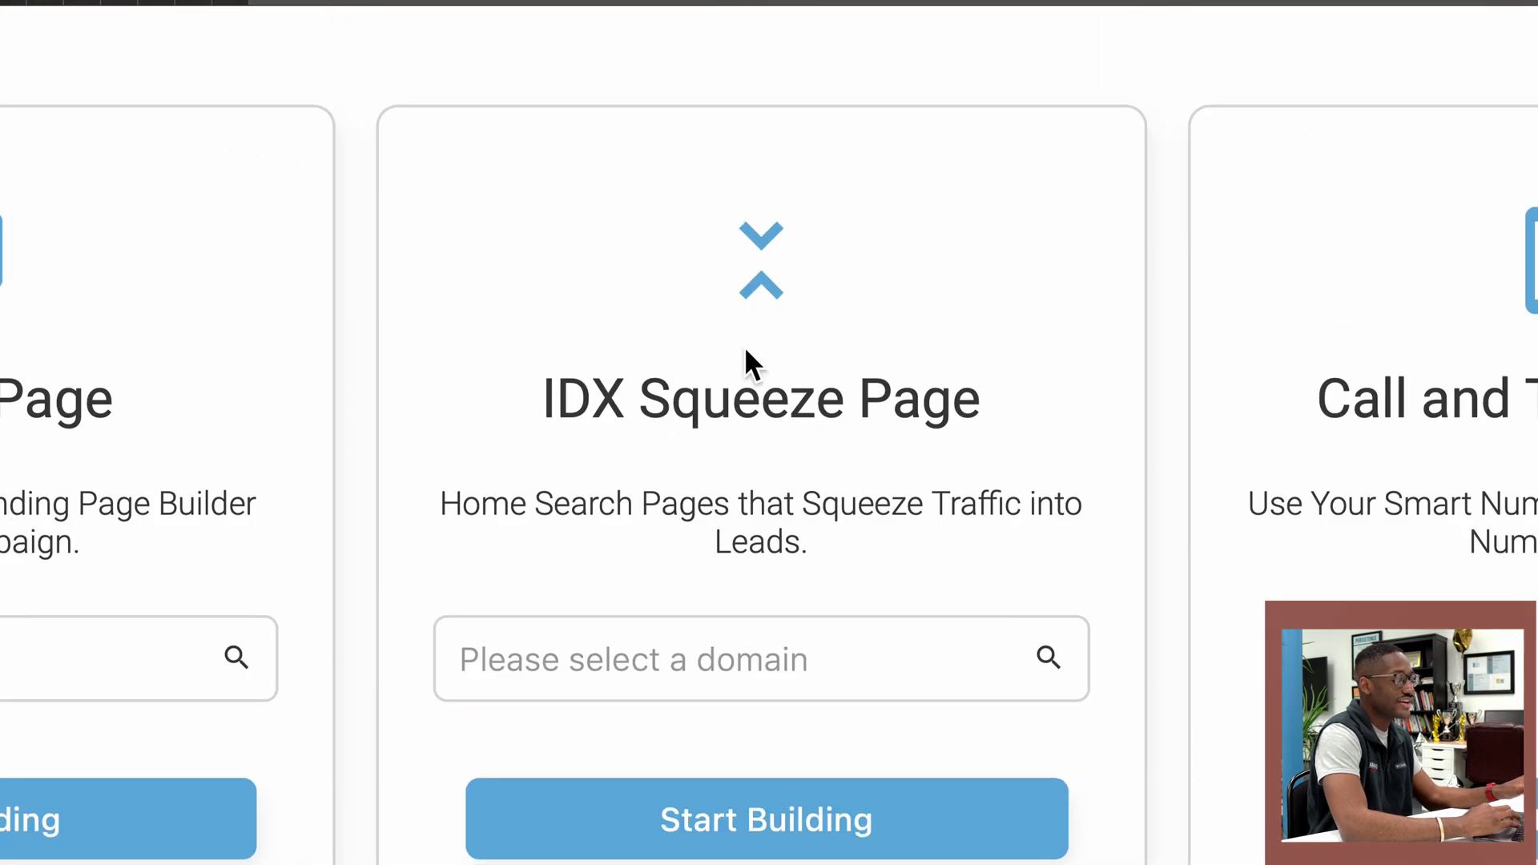
scroll(757, 417, down, 2)
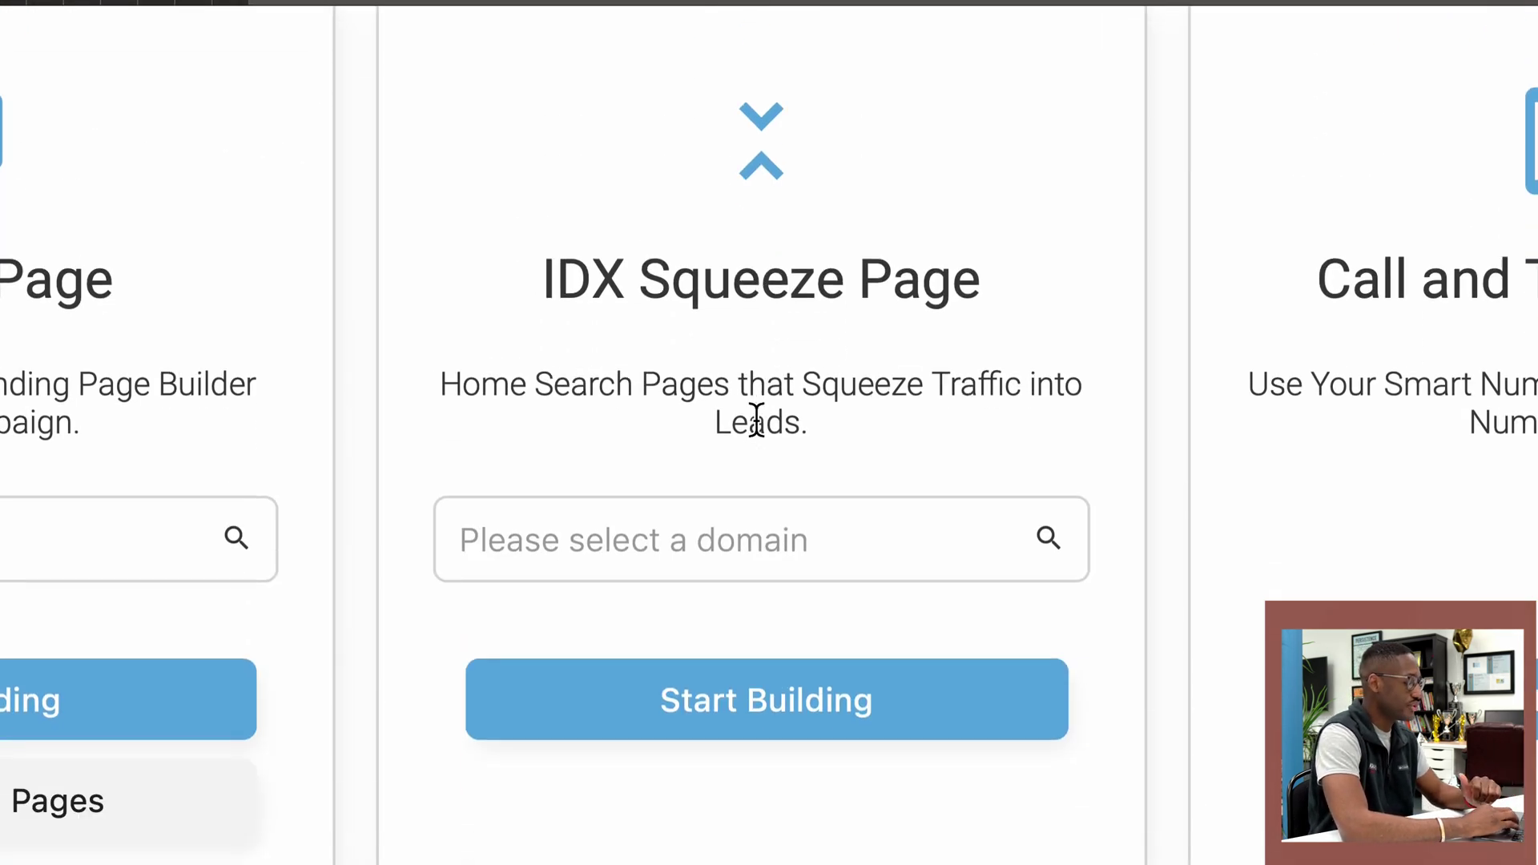
click(743, 551)
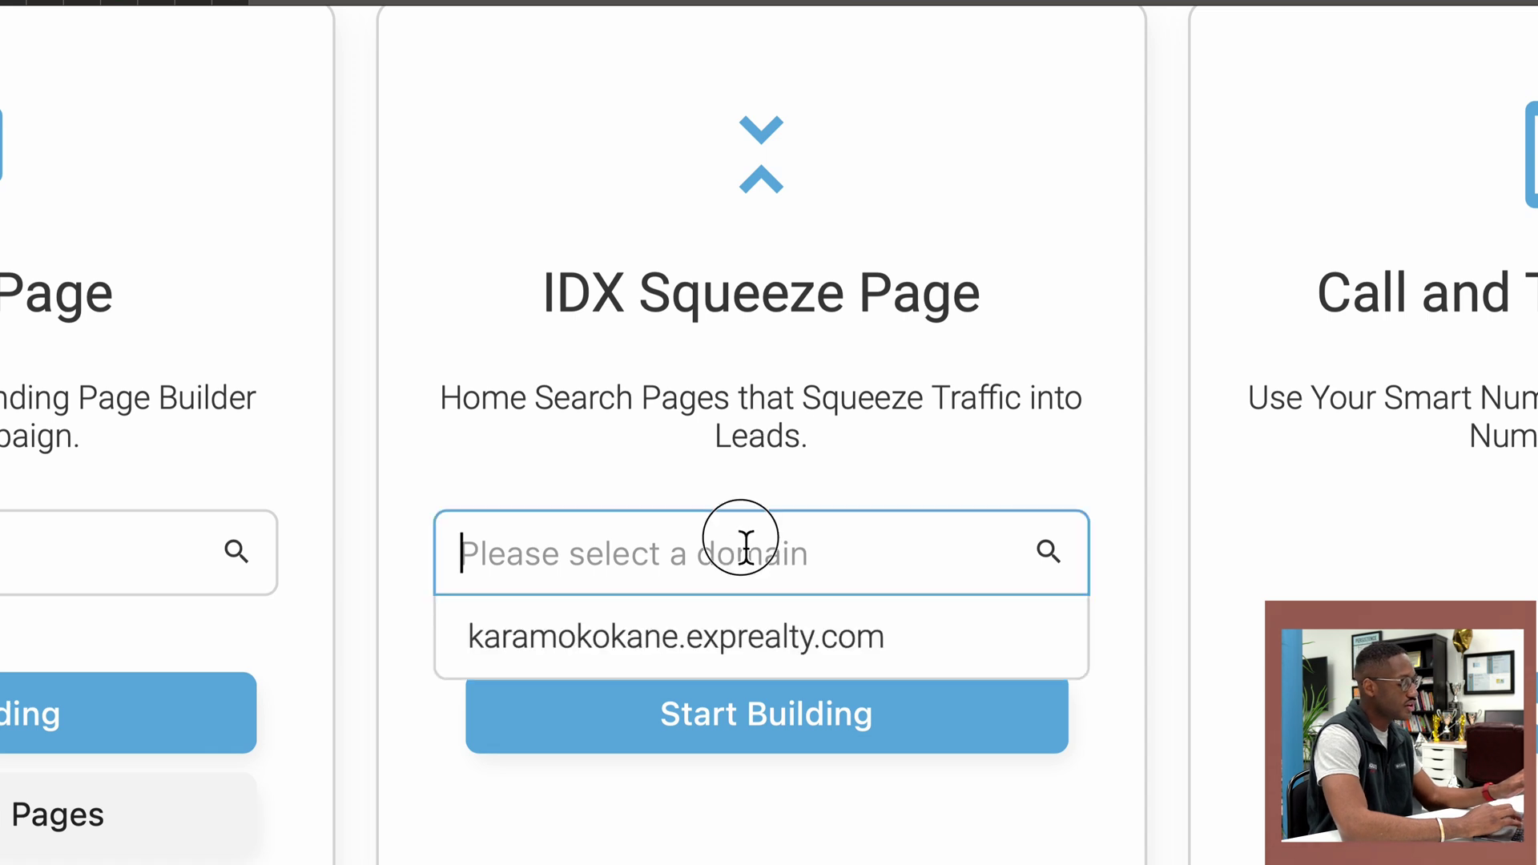
click(733, 639)
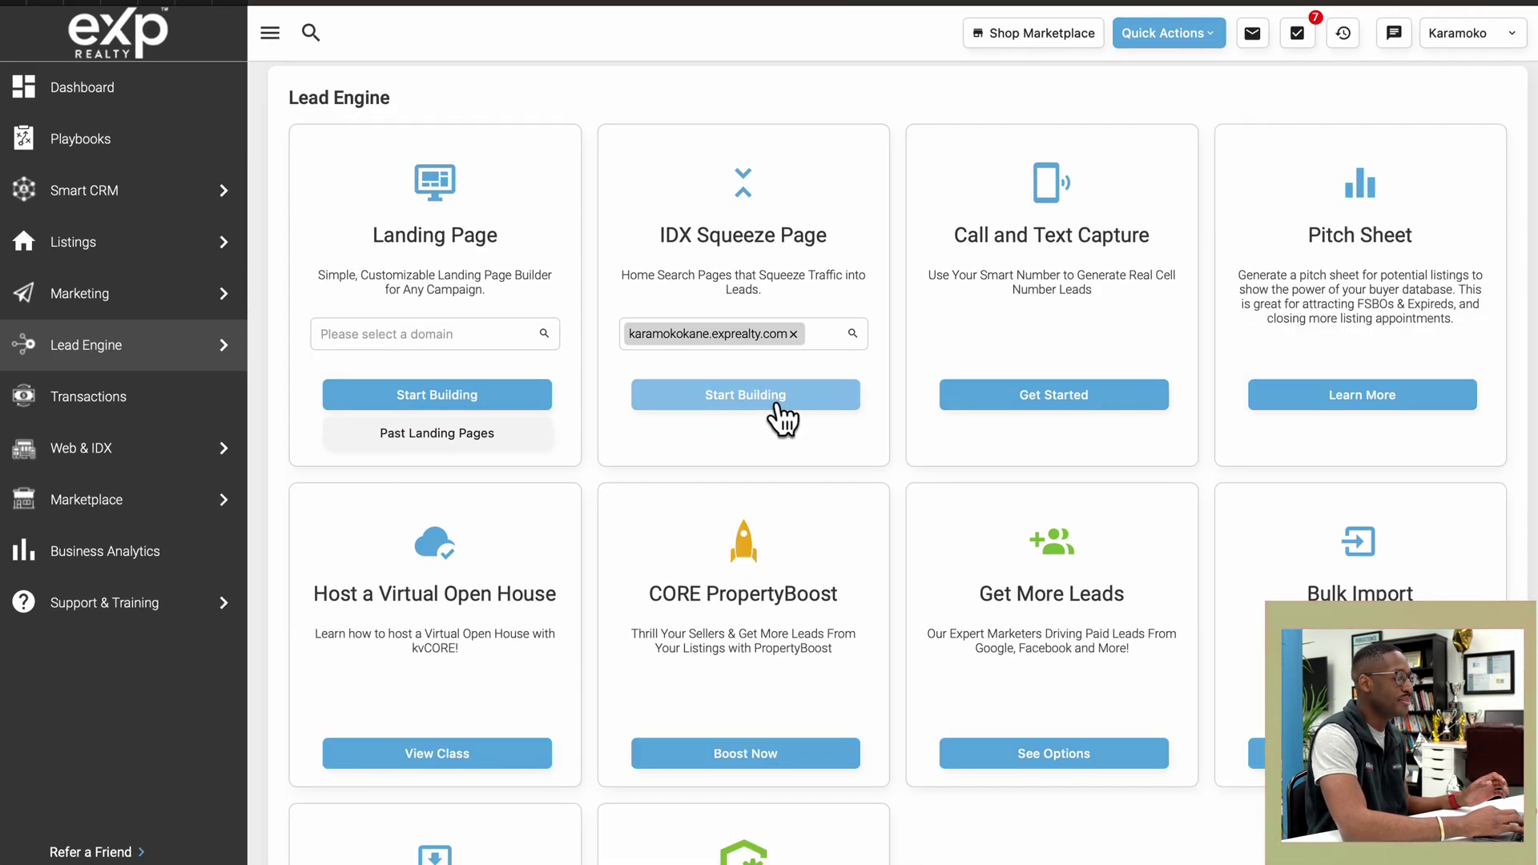
click(784, 418)
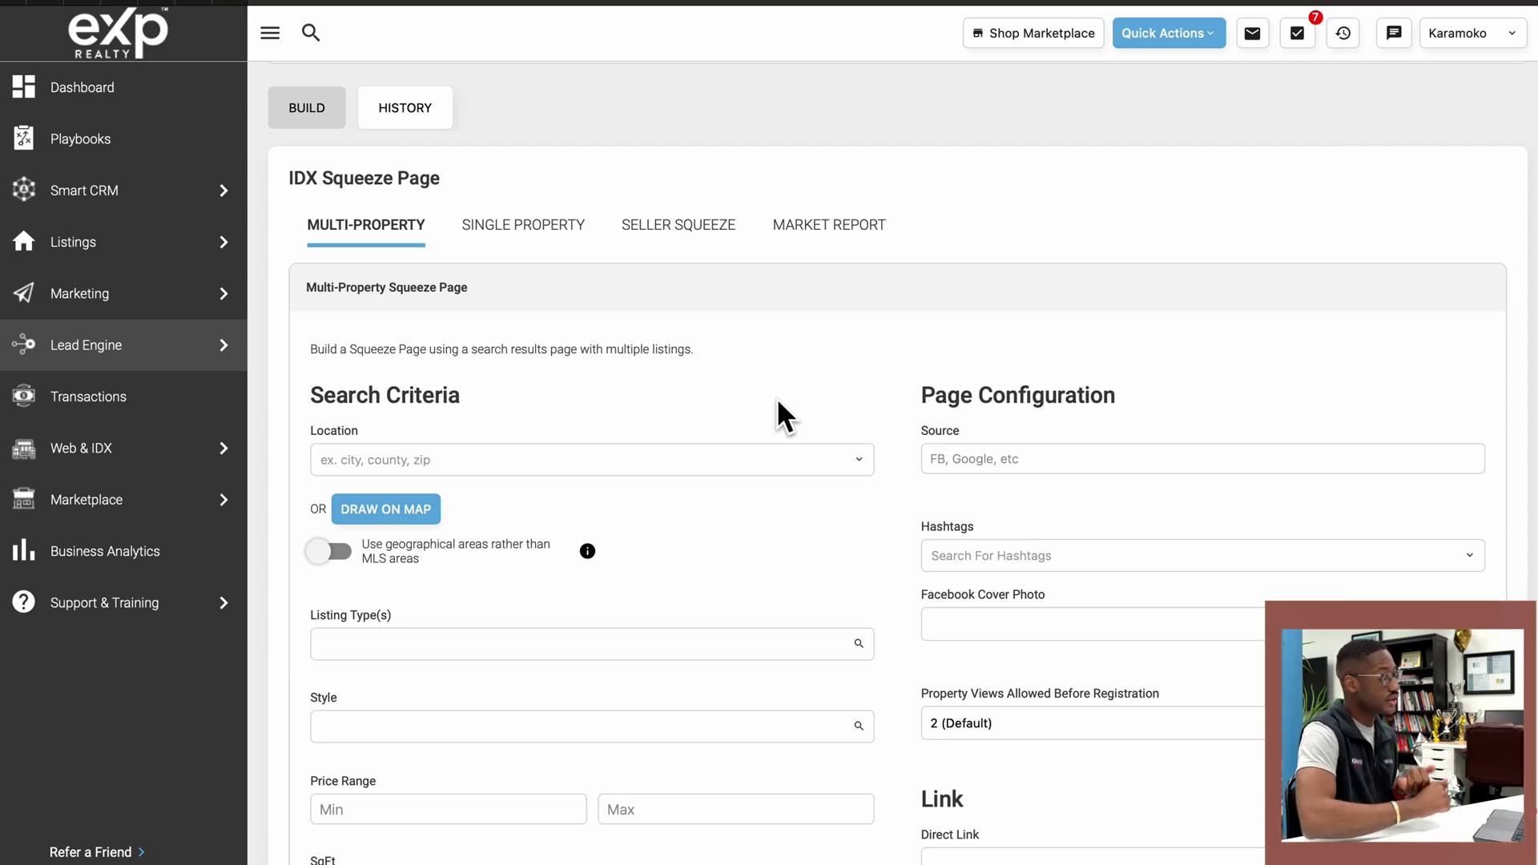
Switch the squeeze page type to Market Report and set its area to city: Los Angeles, CA.
click(848, 236)
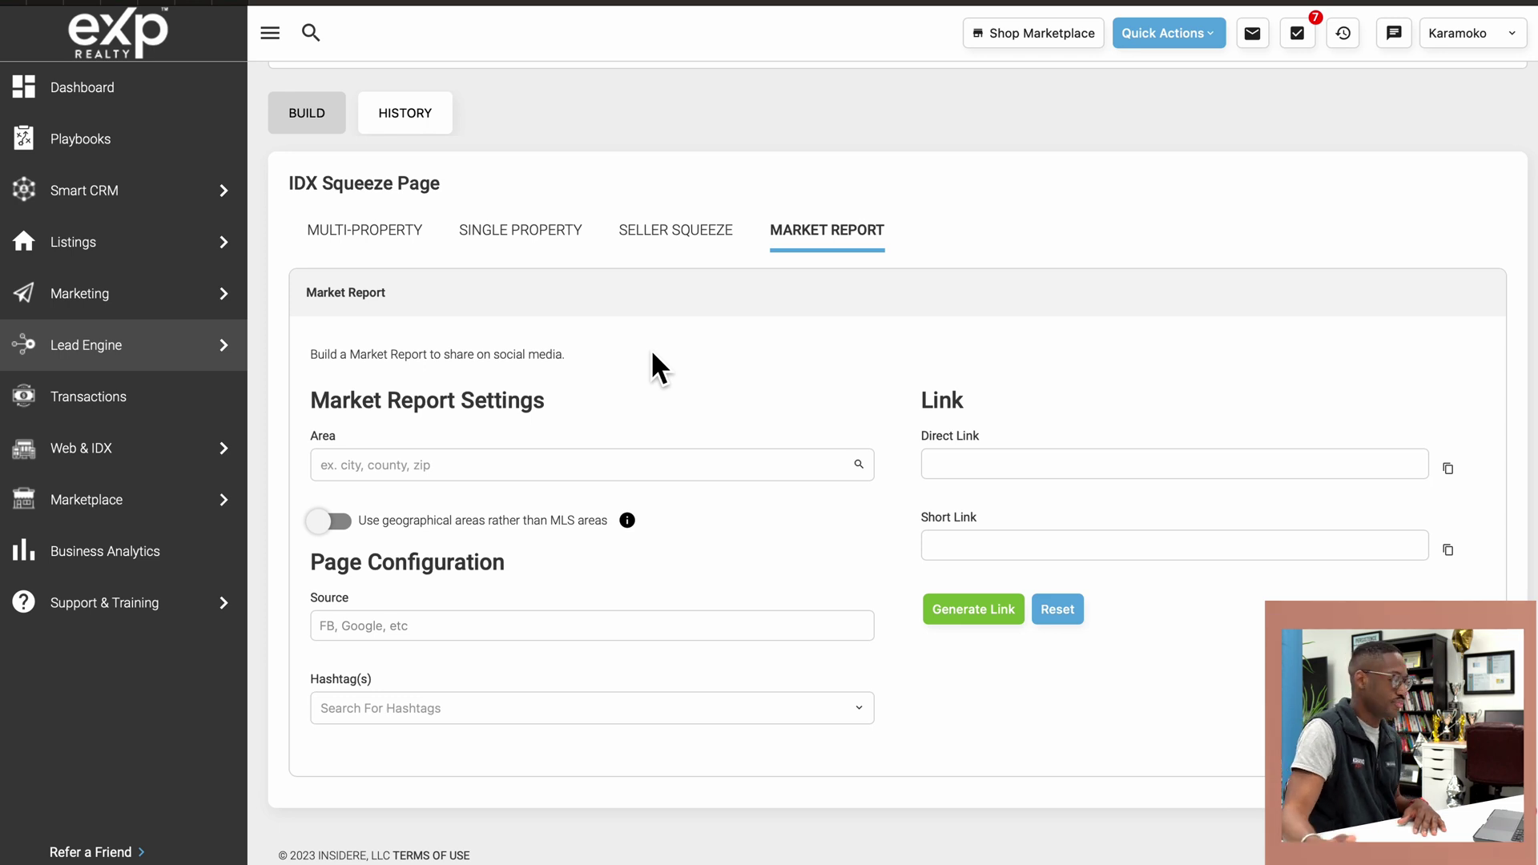
click(545, 468)
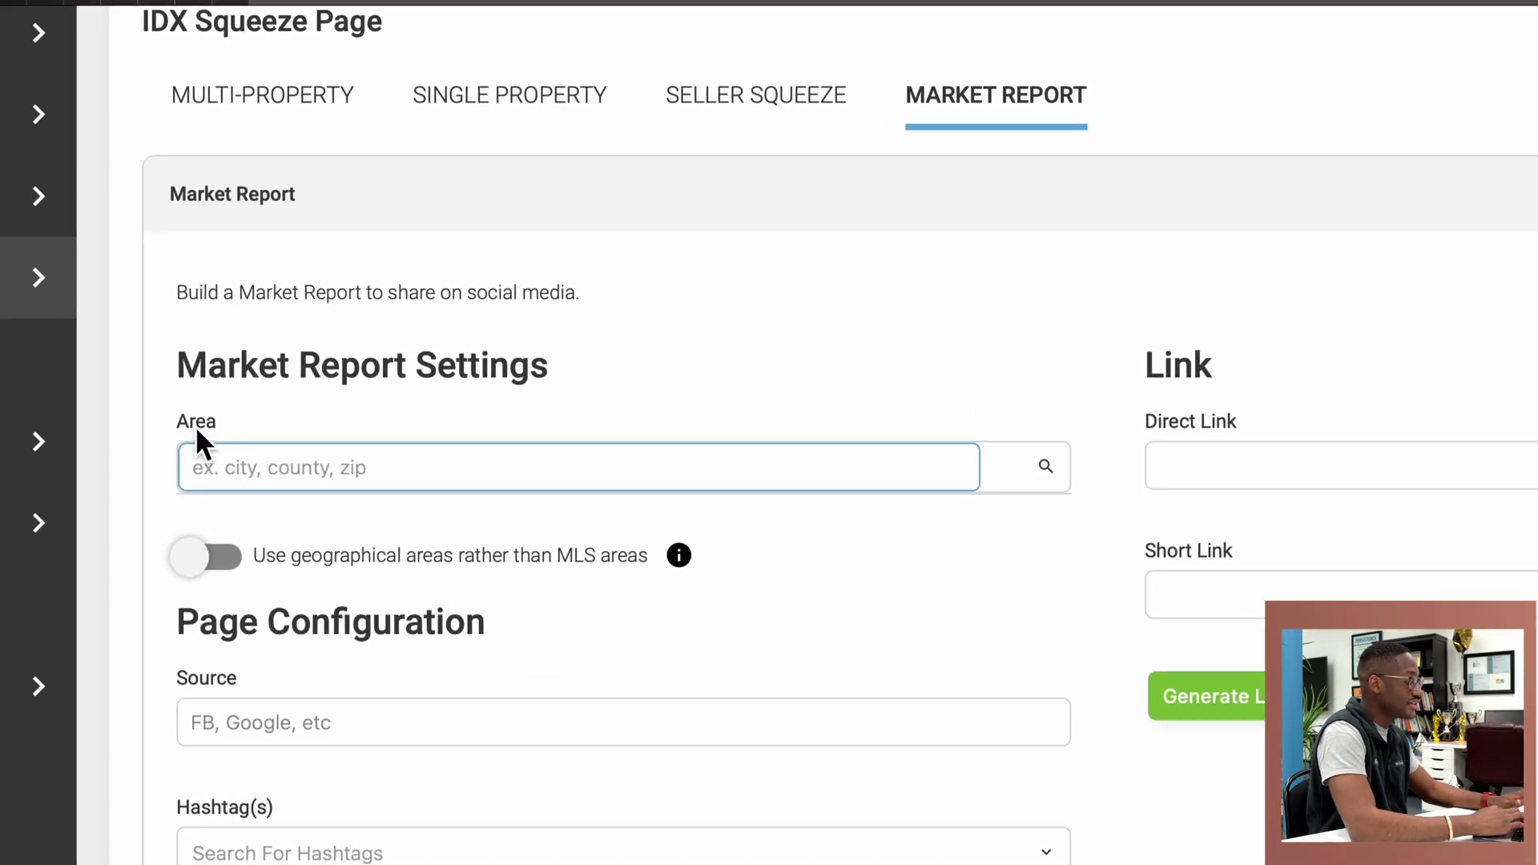
text(los angeles)
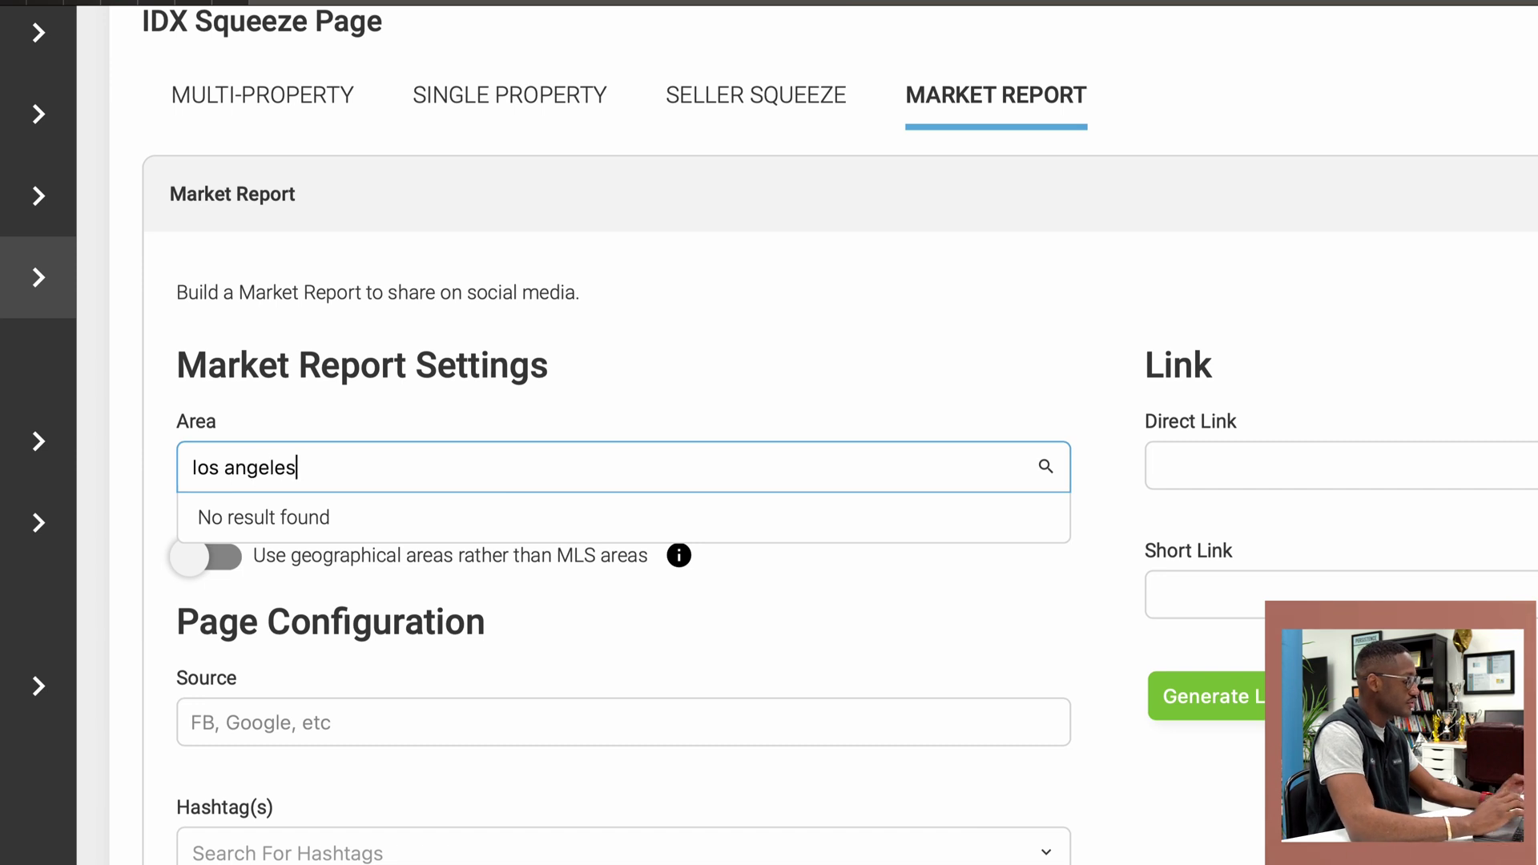
key(Return)
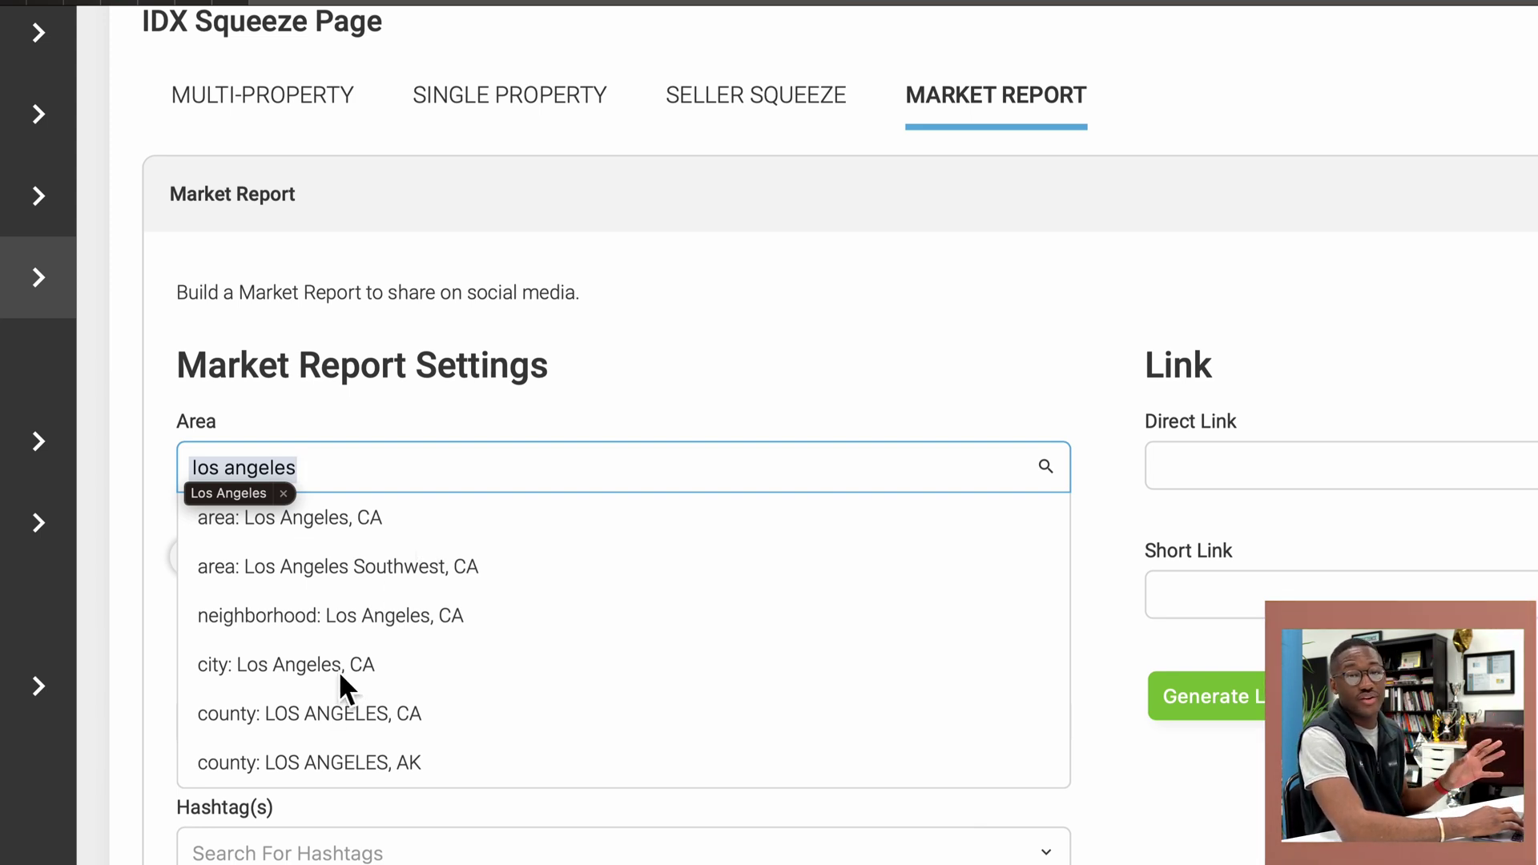
click(300, 676)
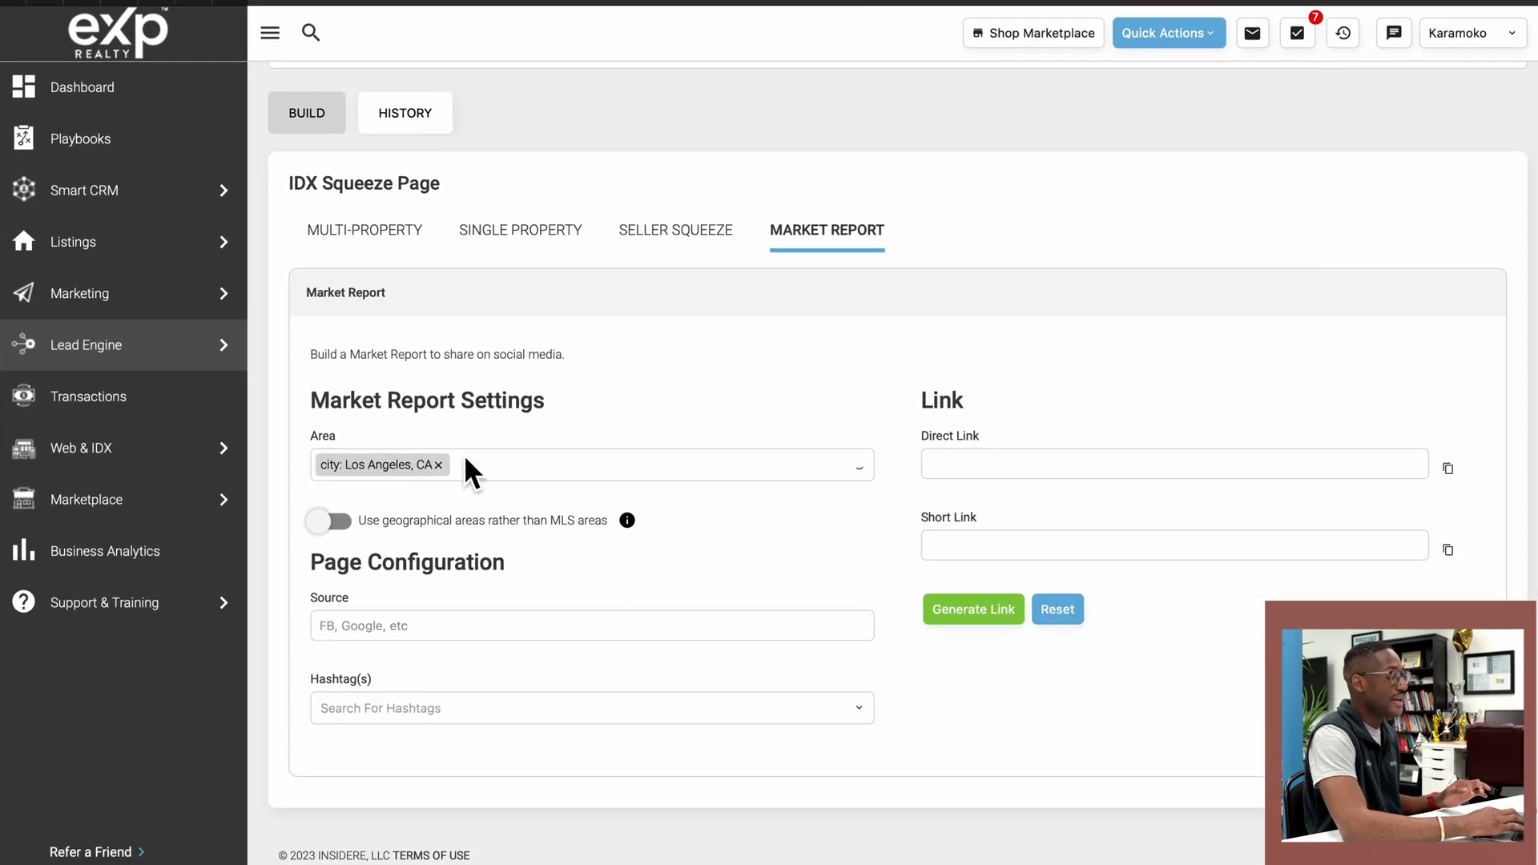
click(628, 503)
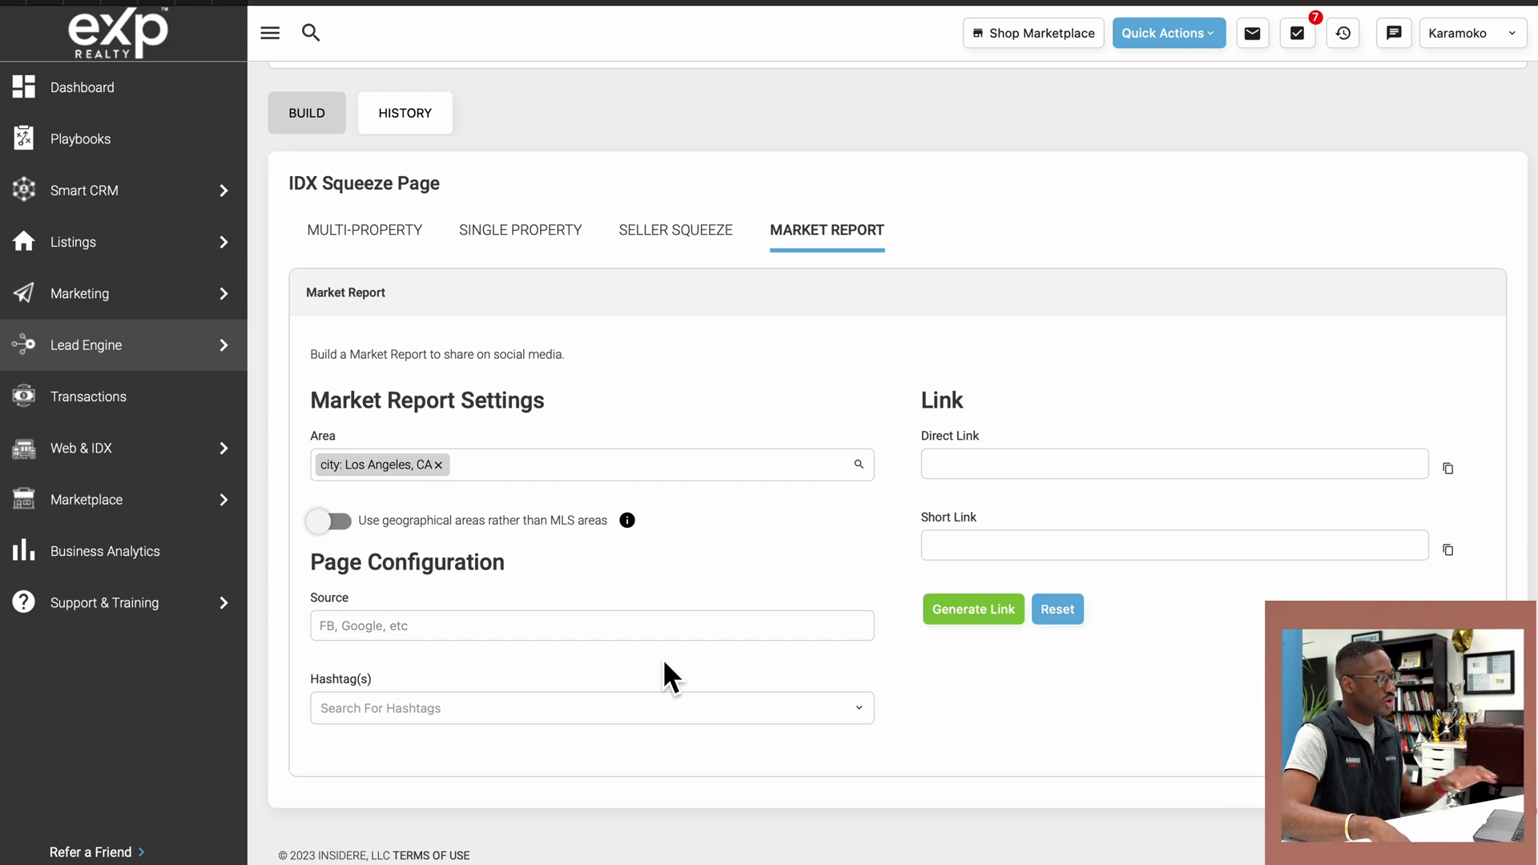
Set the market report's source to Instagram and generate its link.
click(625, 635)
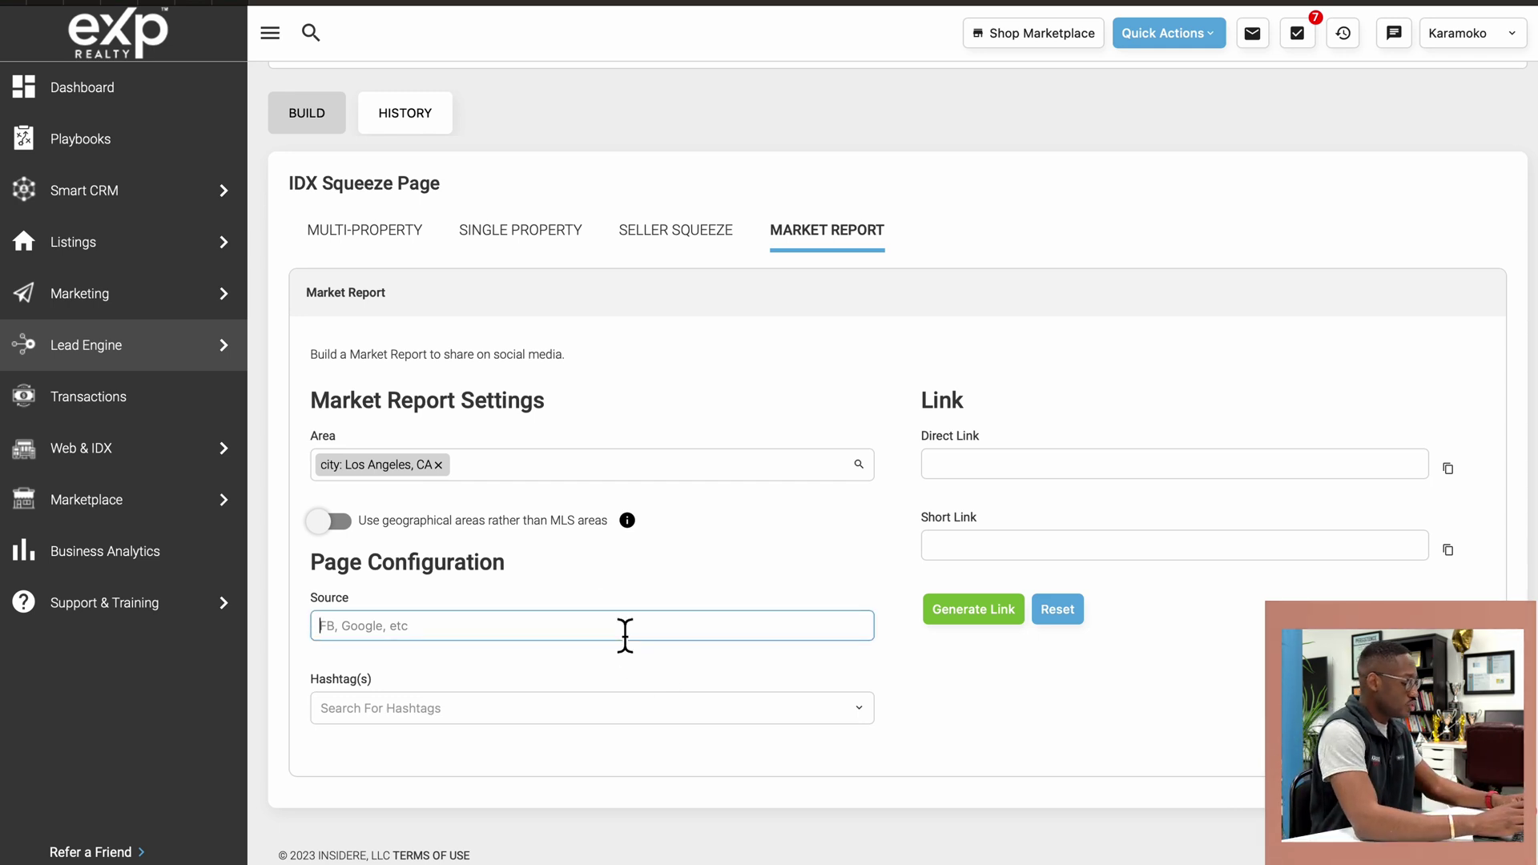
text(Instagram)
click(796, 672)
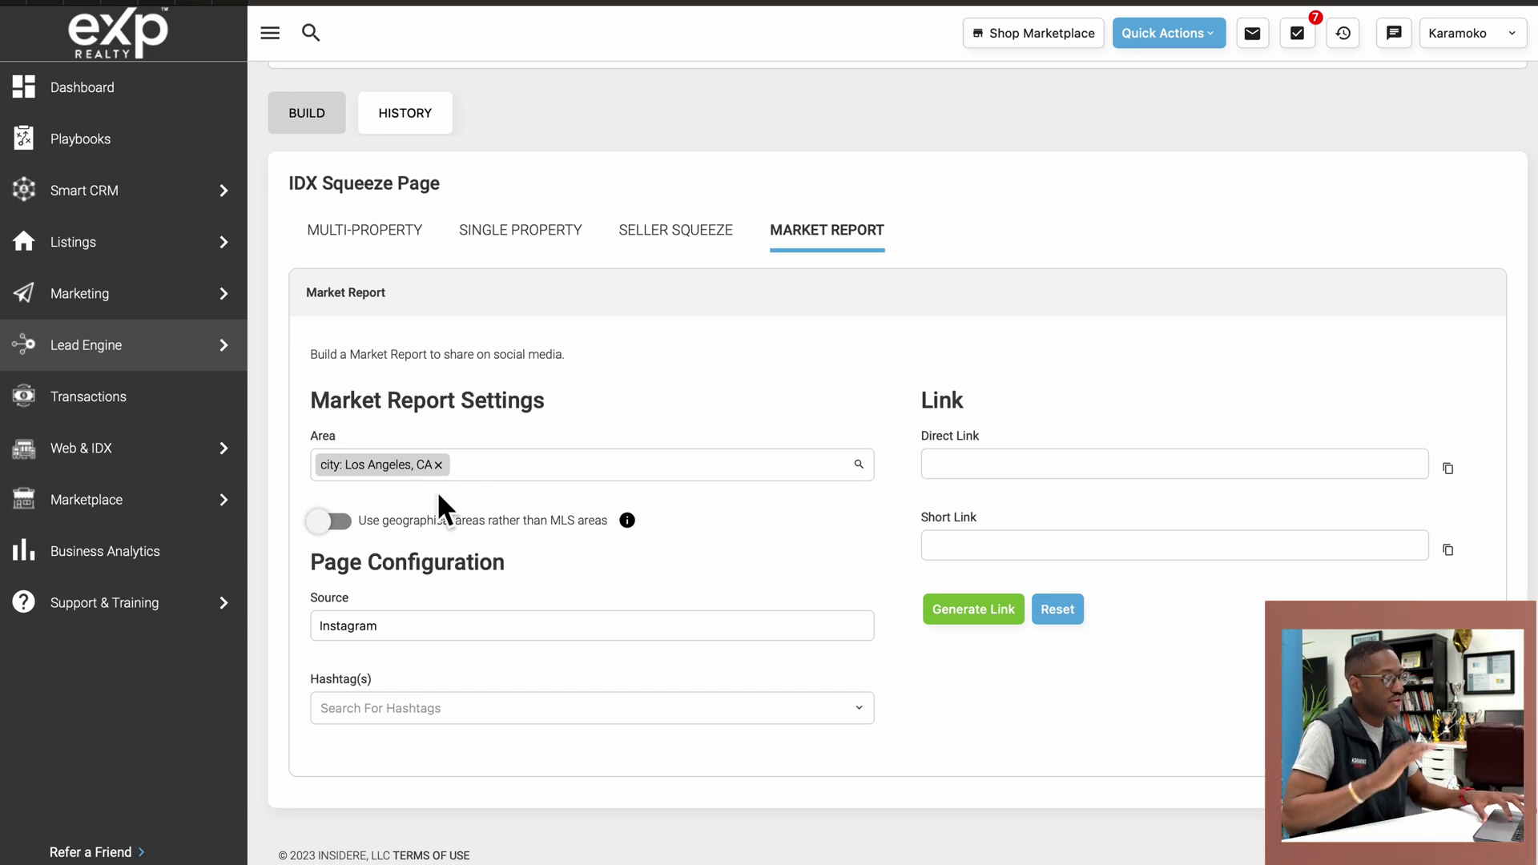
click(998, 613)
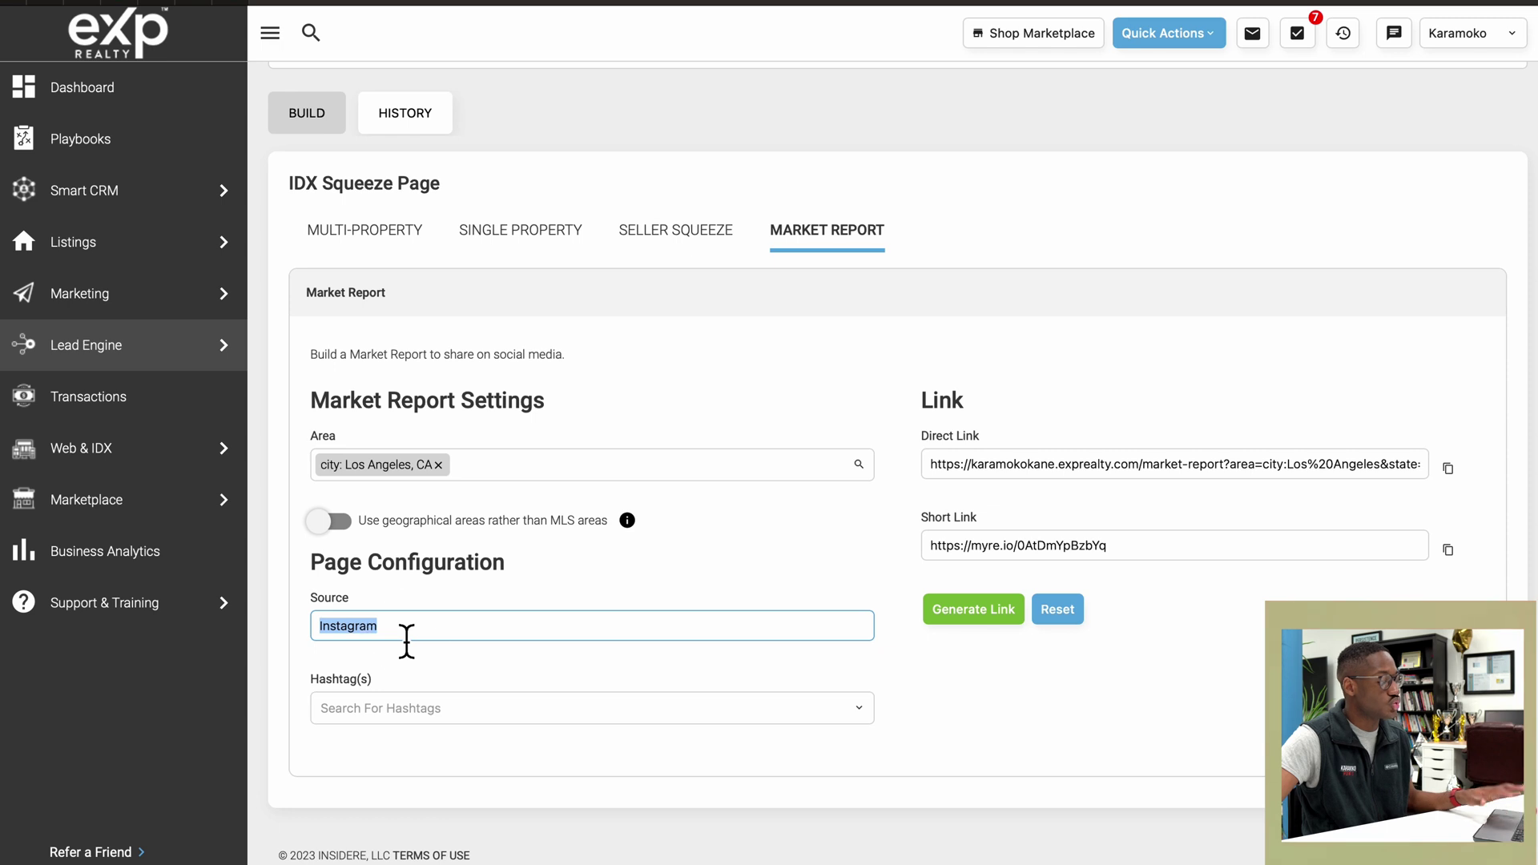
Generate a market report link with FaceBook as the source and copy the direct link.
click(407, 637)
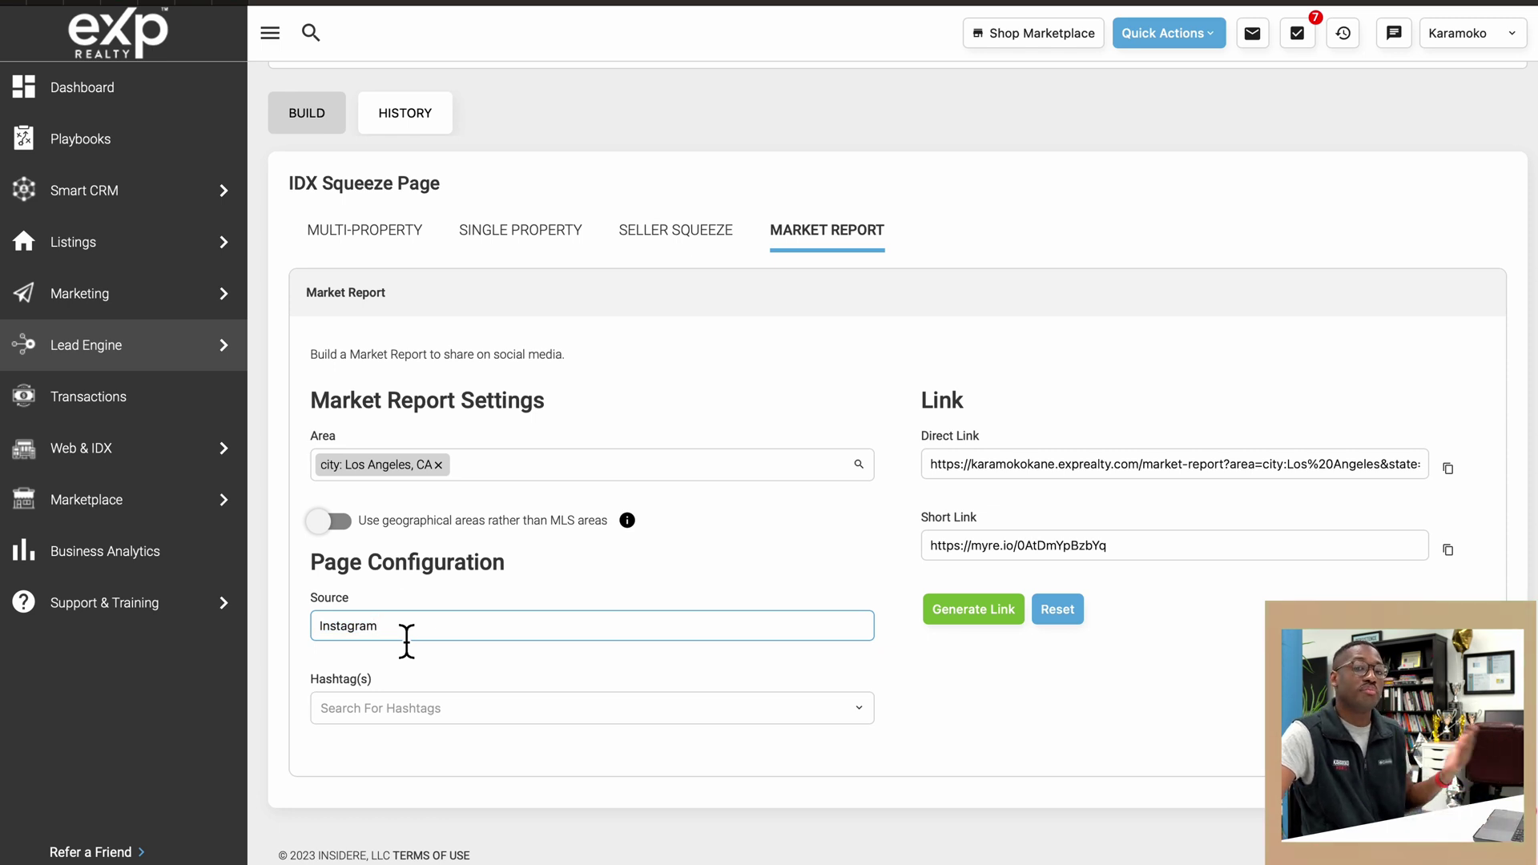
double_click(407, 641)
key(BackSpace)
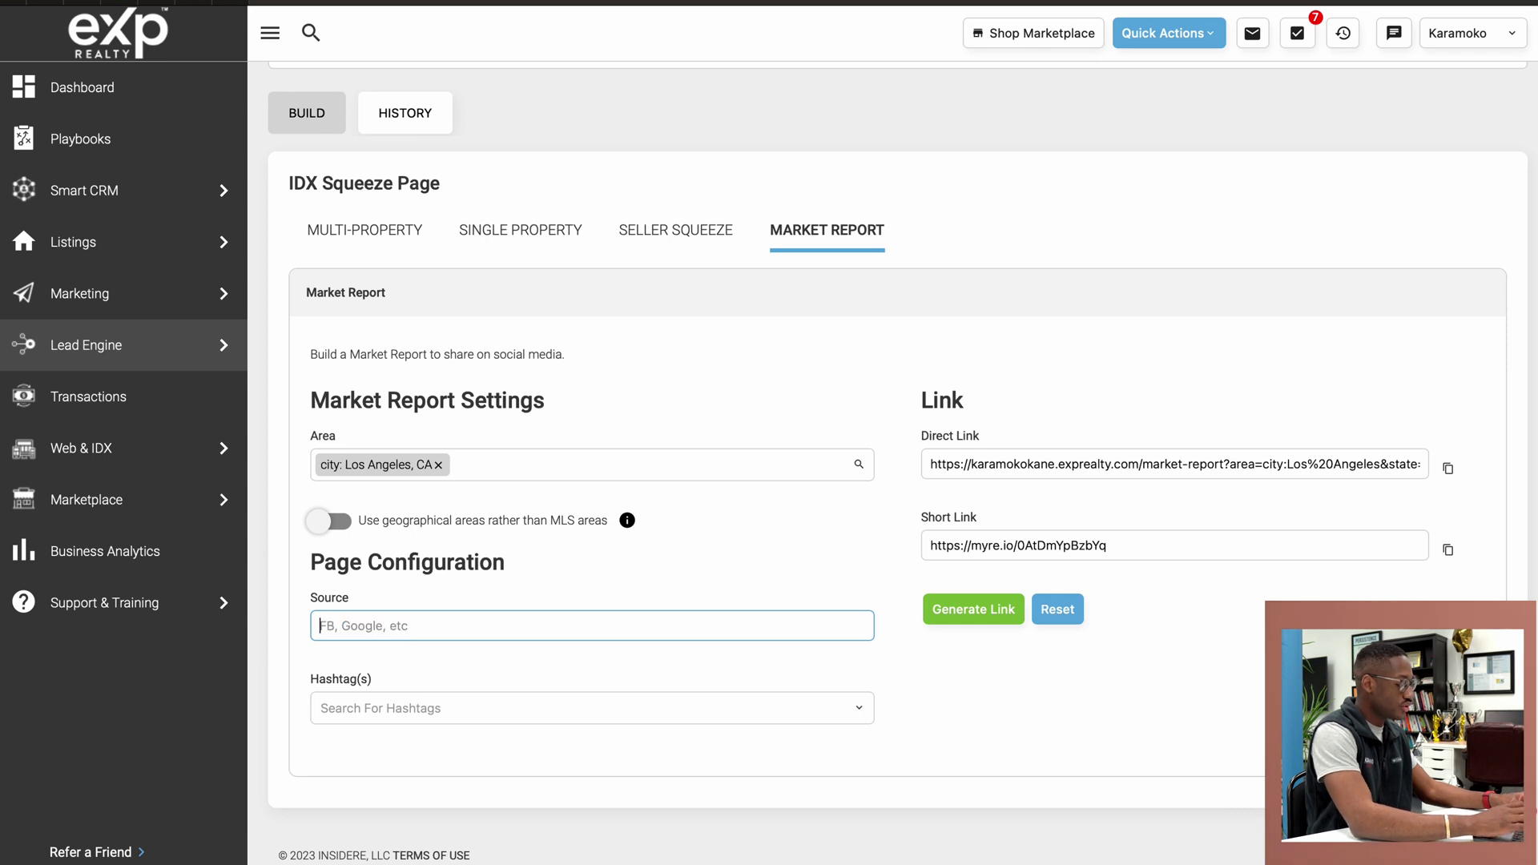
text(FB)
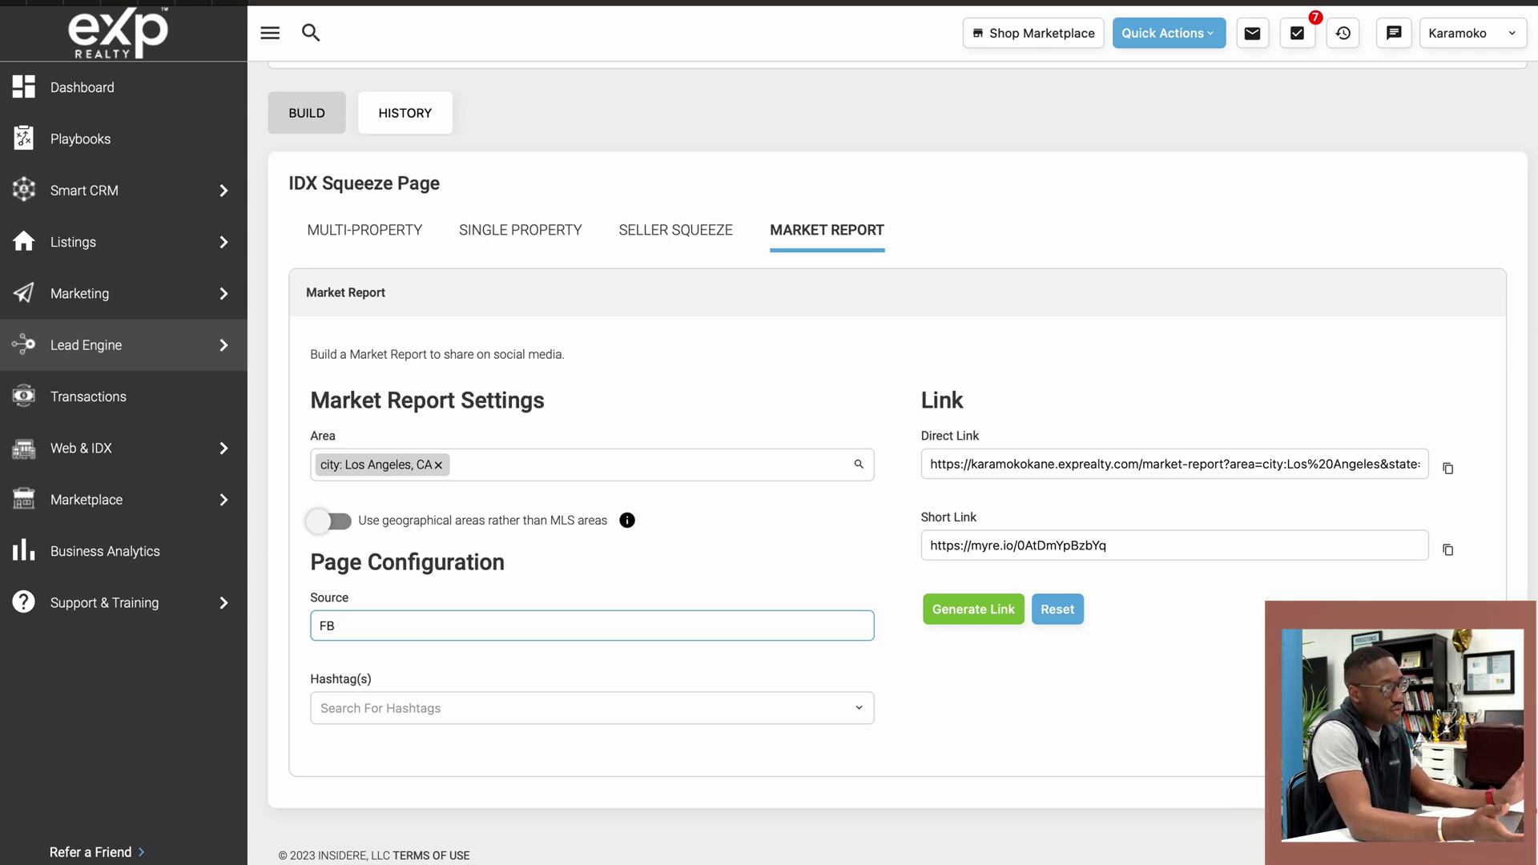
key(BackSpace)
text(ace)
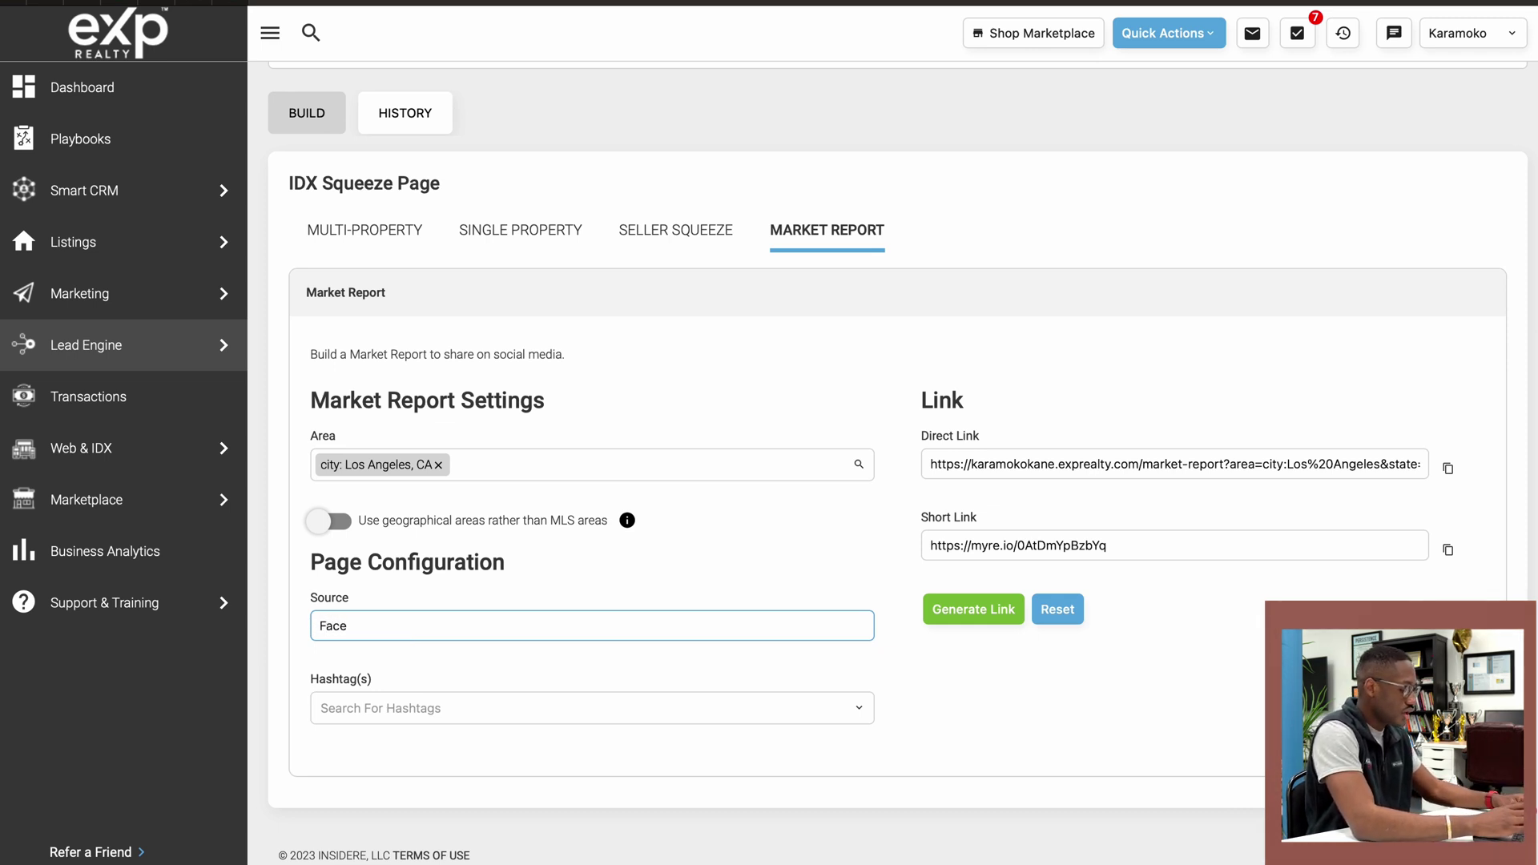
text(Book)
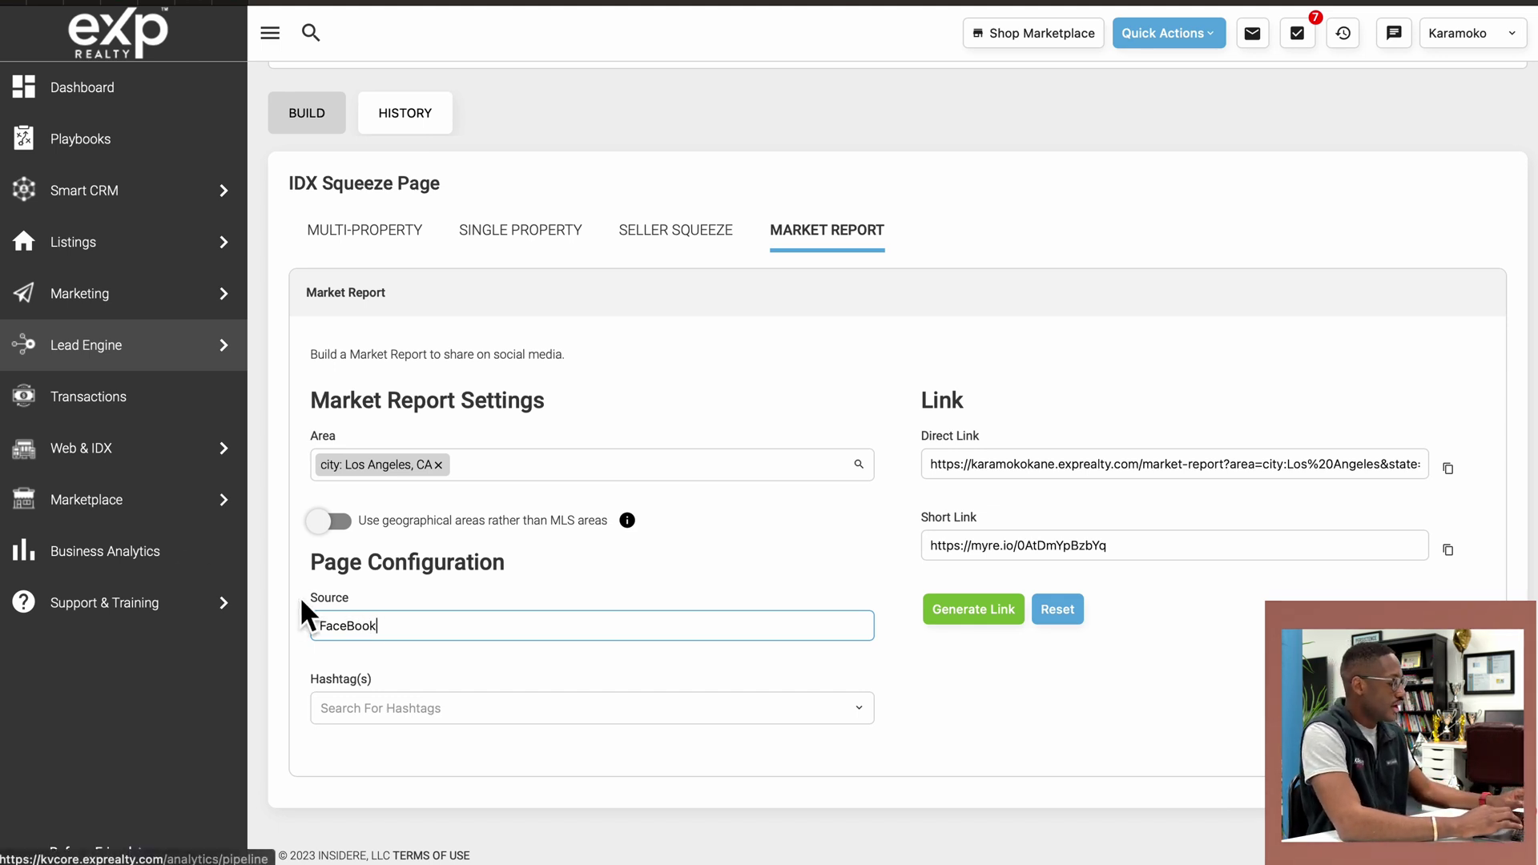
click(979, 609)
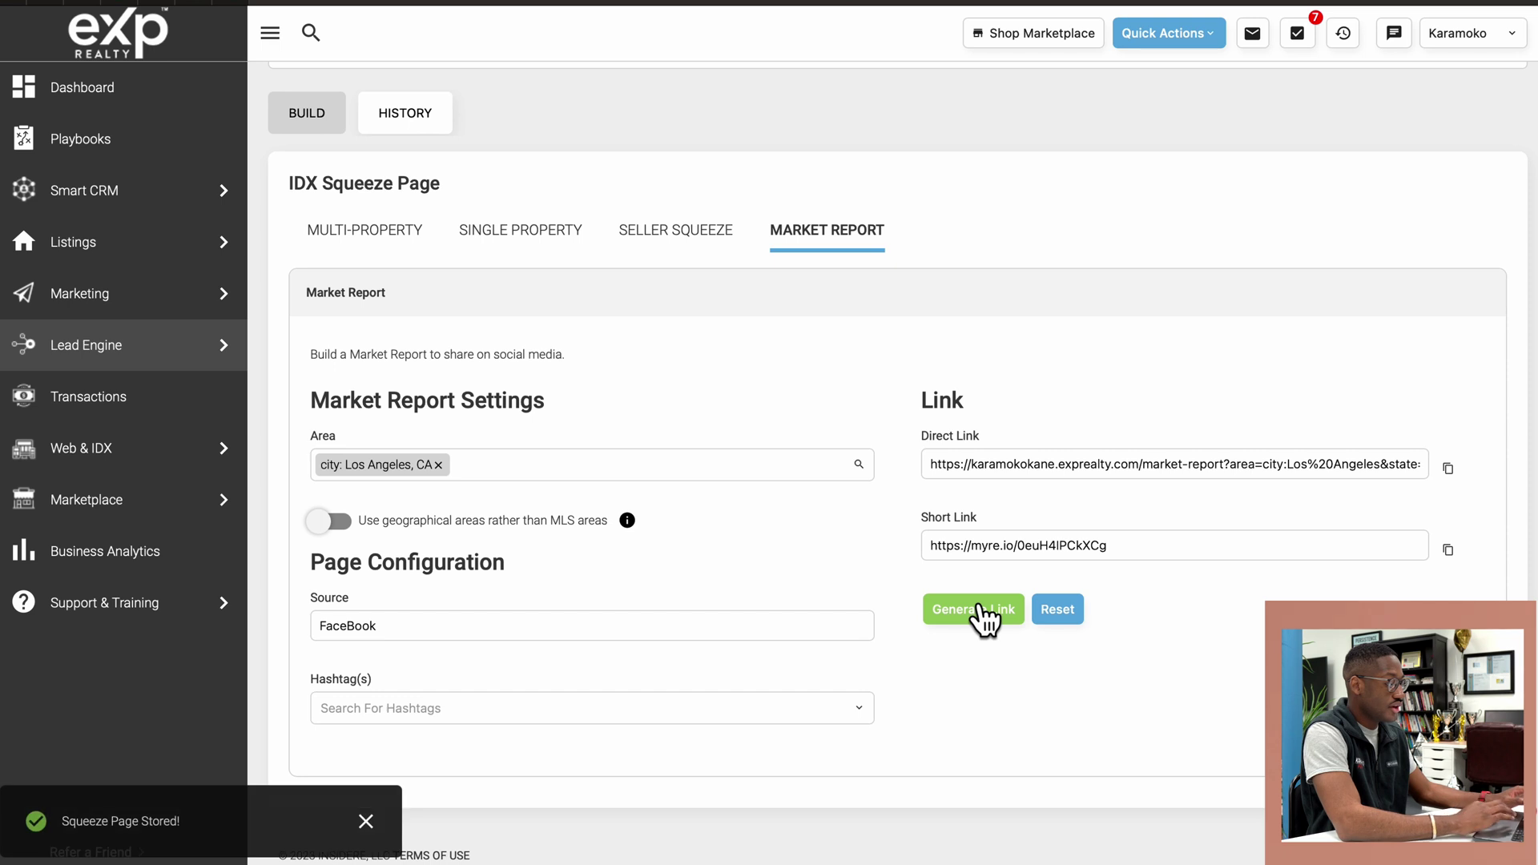
click(1448, 468)
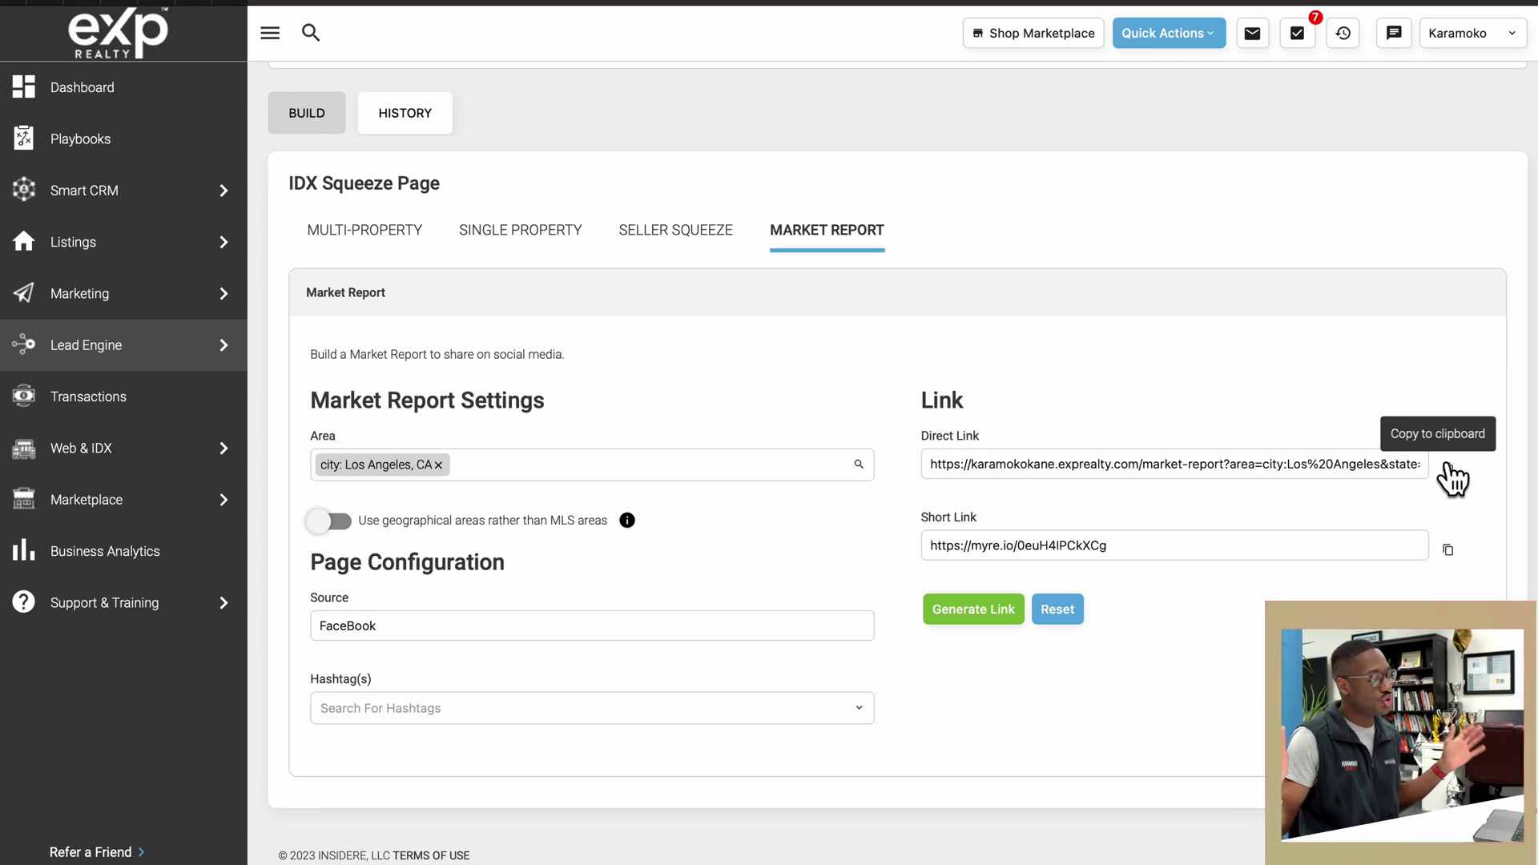
Clear the market report's source and generate a link without one.
double_click(605, 626)
key(BackSpace)
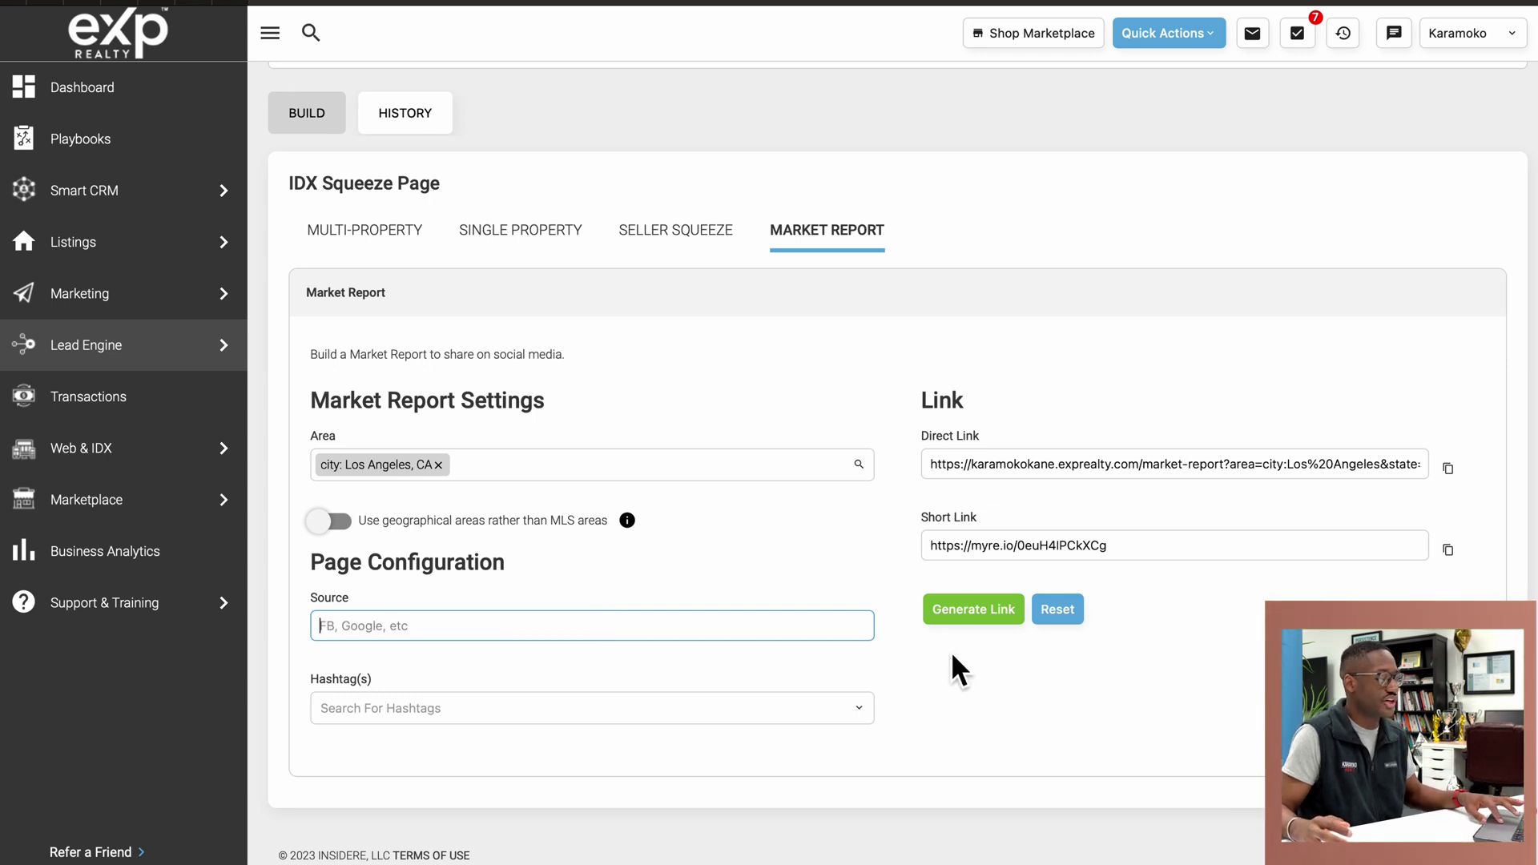
click(944, 615)
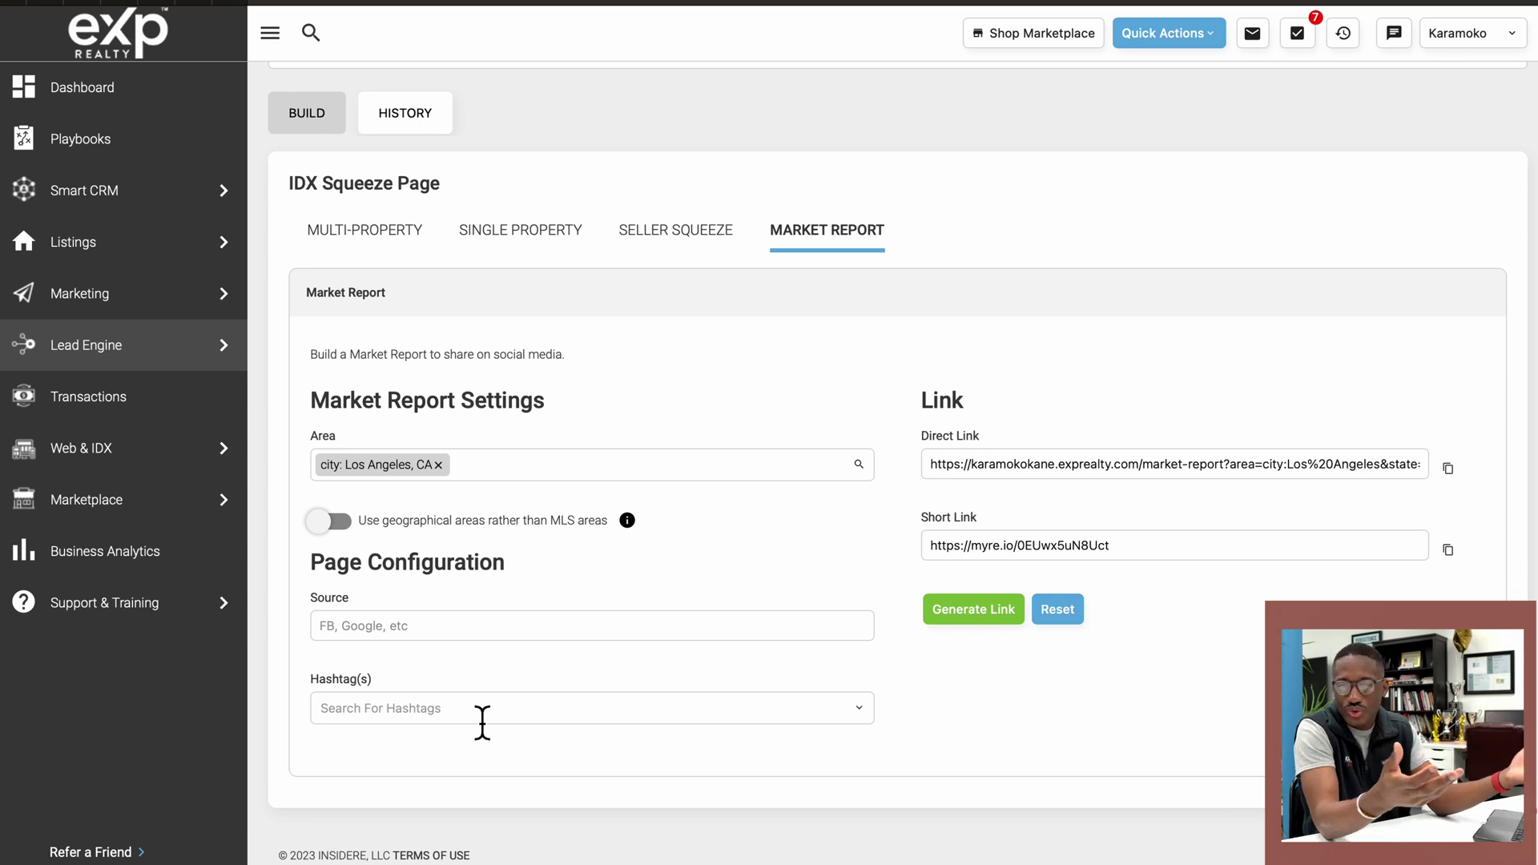
Add the hashtag friends&family to the market report and generate a new link.
click(482, 709)
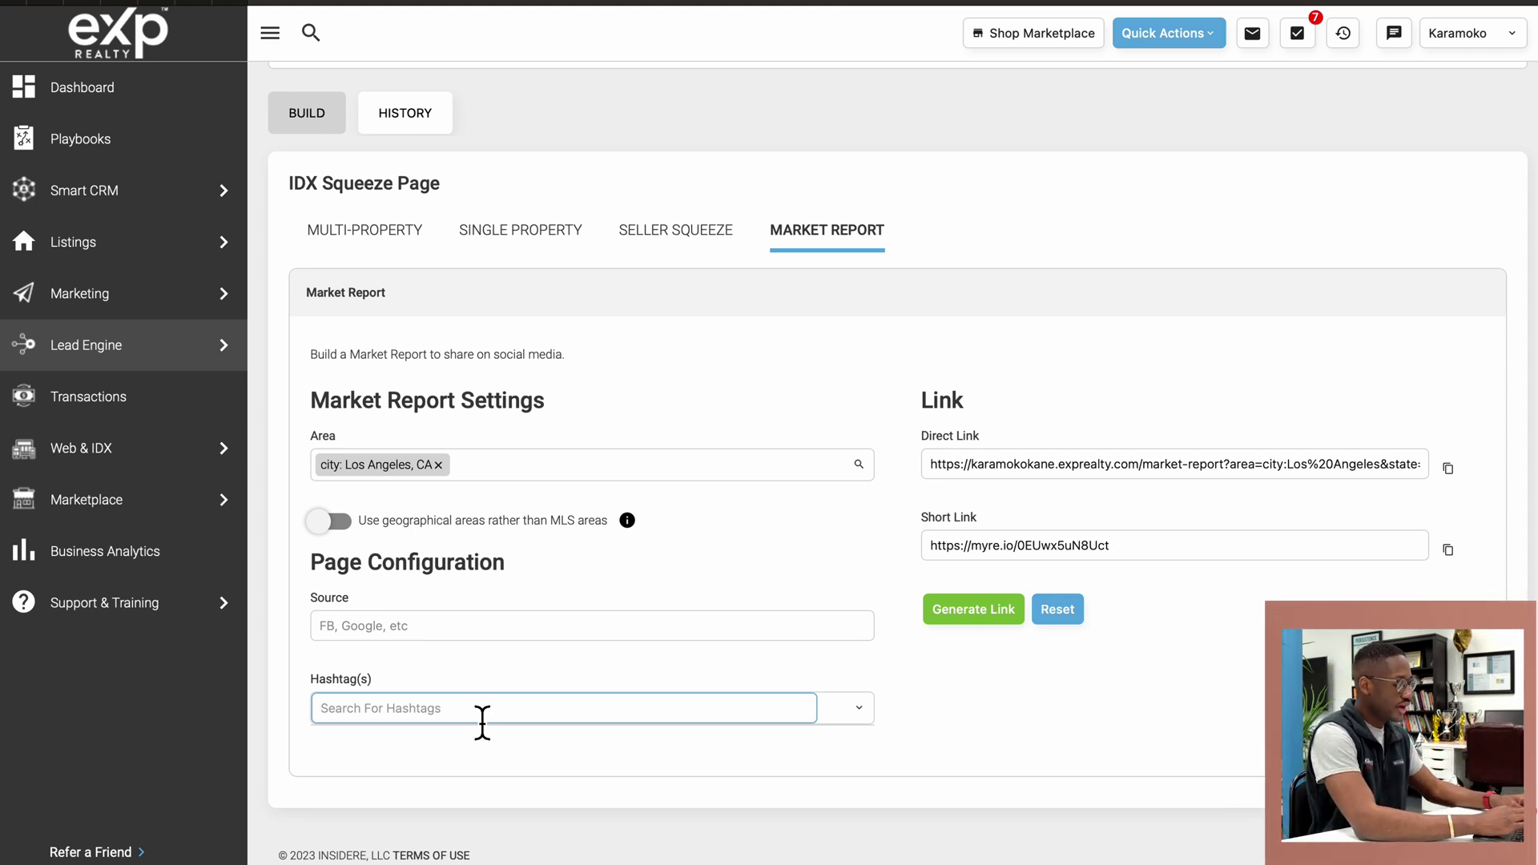
text(F)
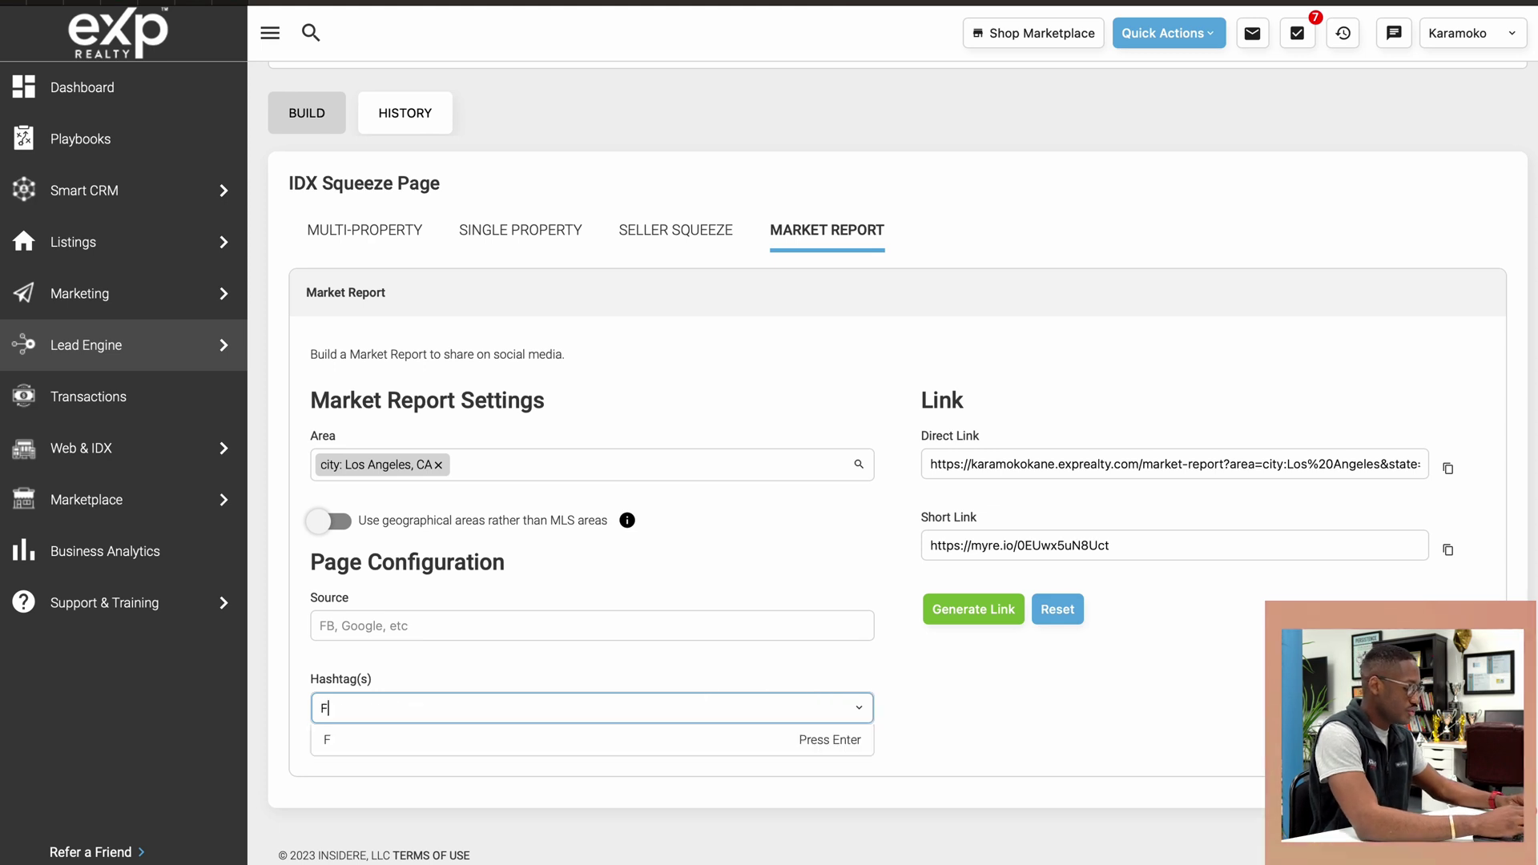
text(riend)
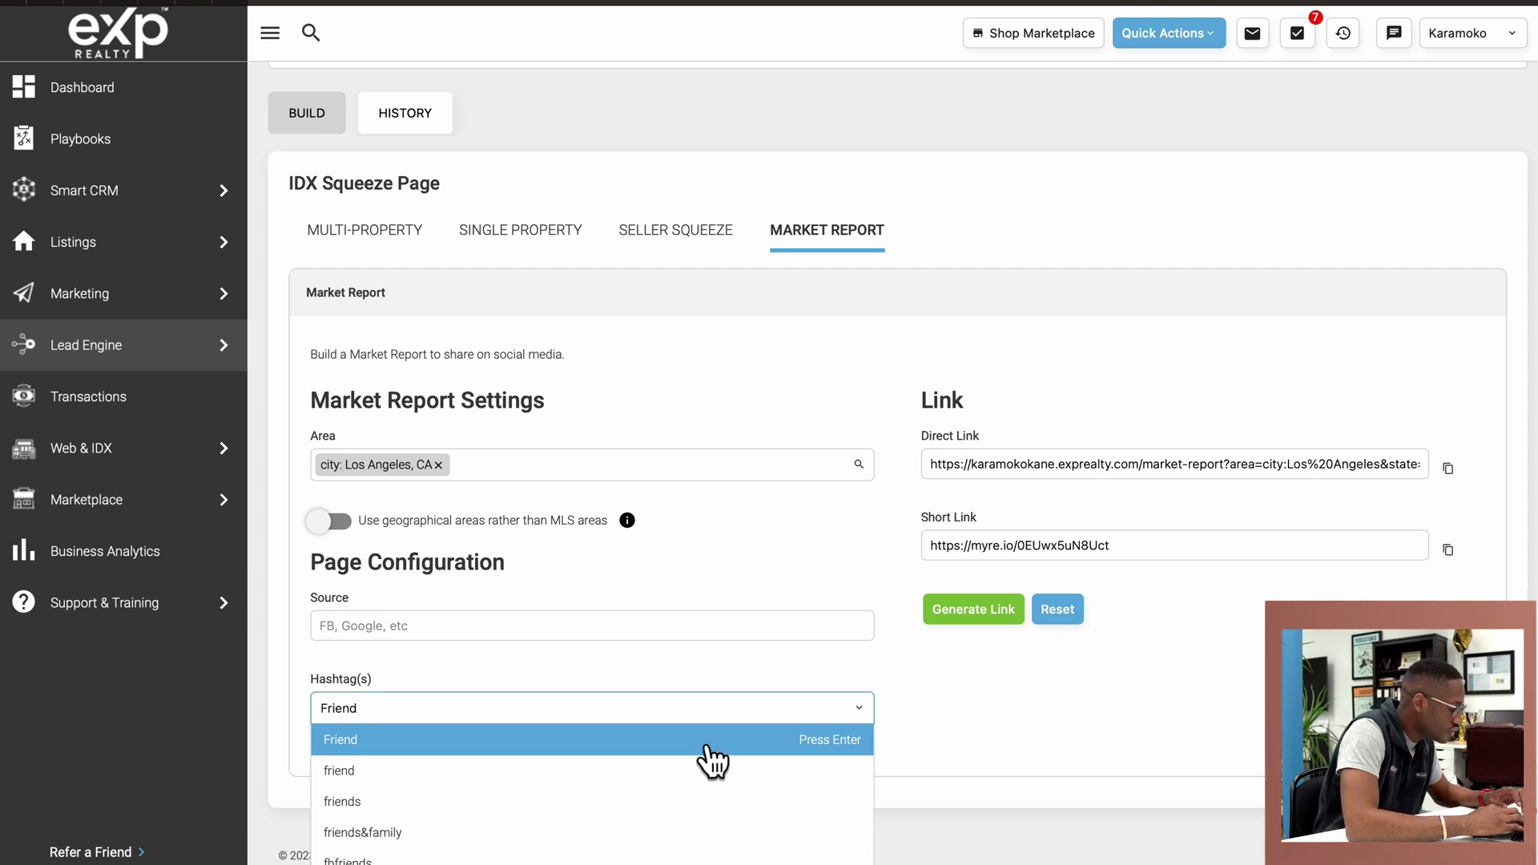
click(687, 832)
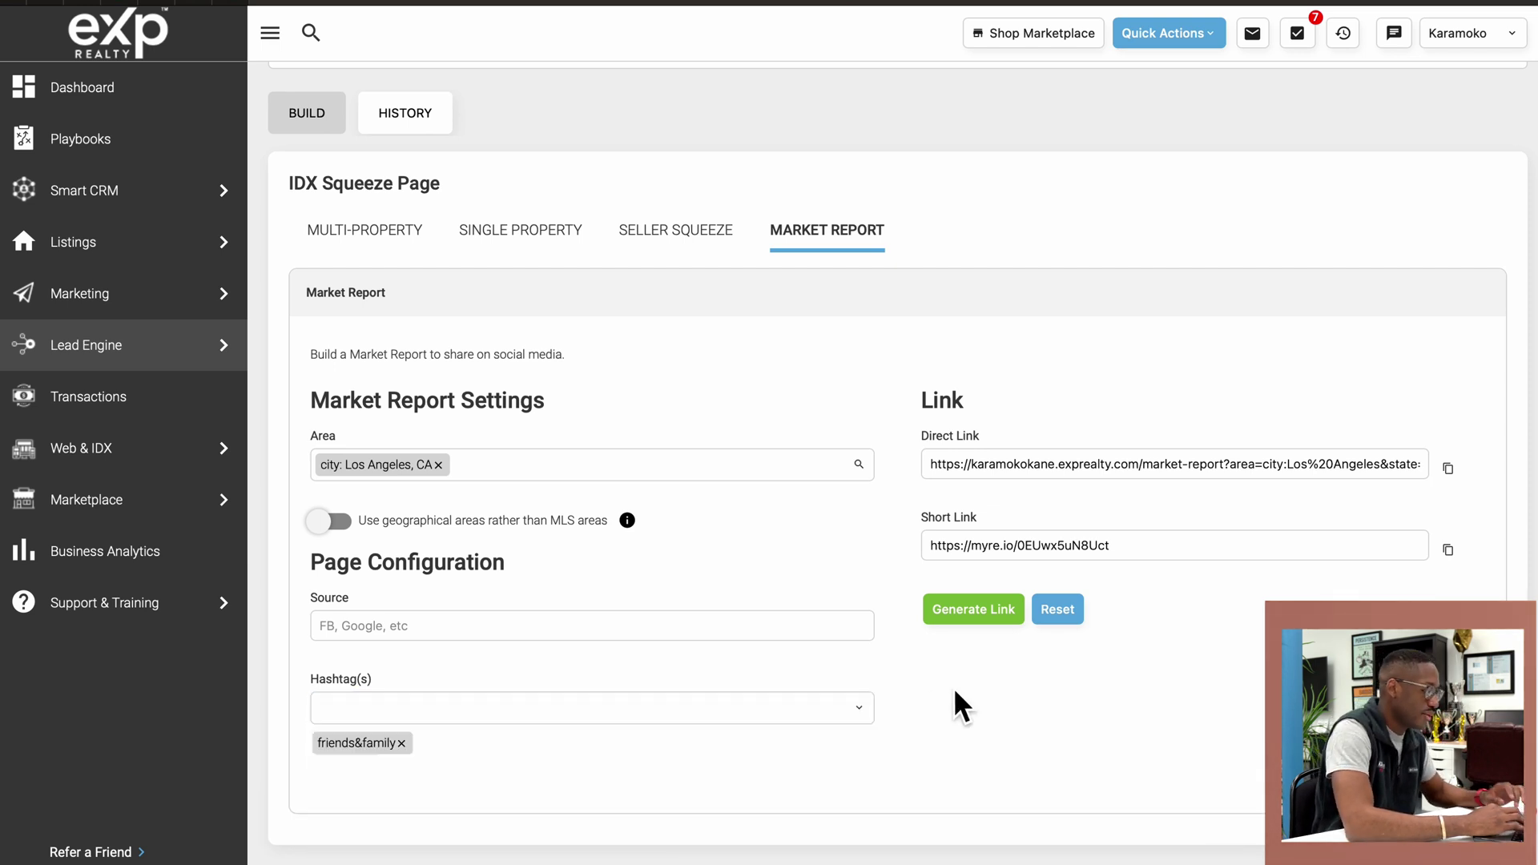
click(967, 617)
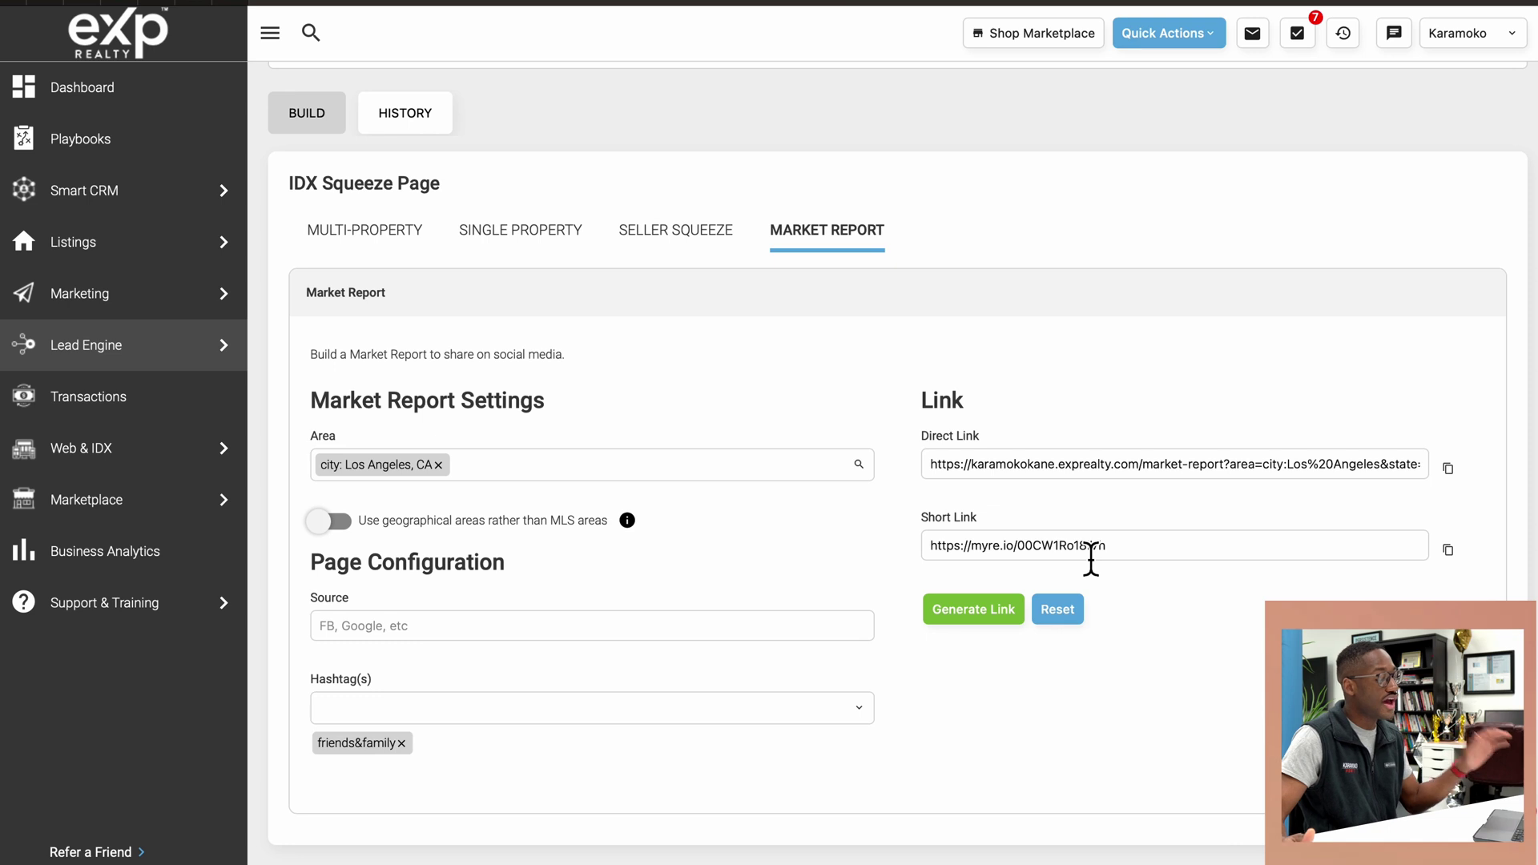
Set the market report's source to Instagram.
click(379, 628)
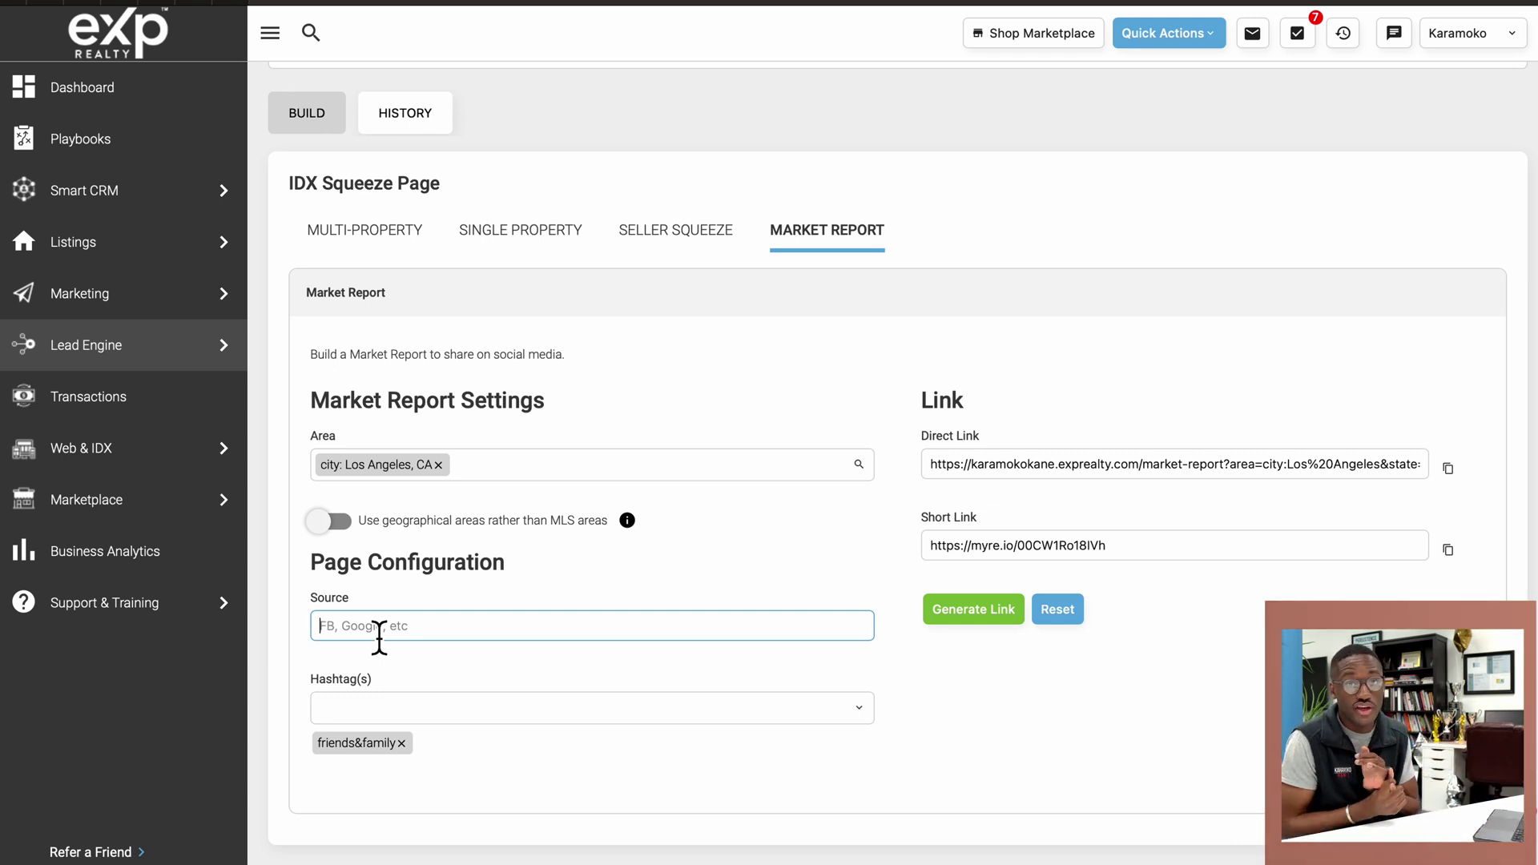
text(Ins)
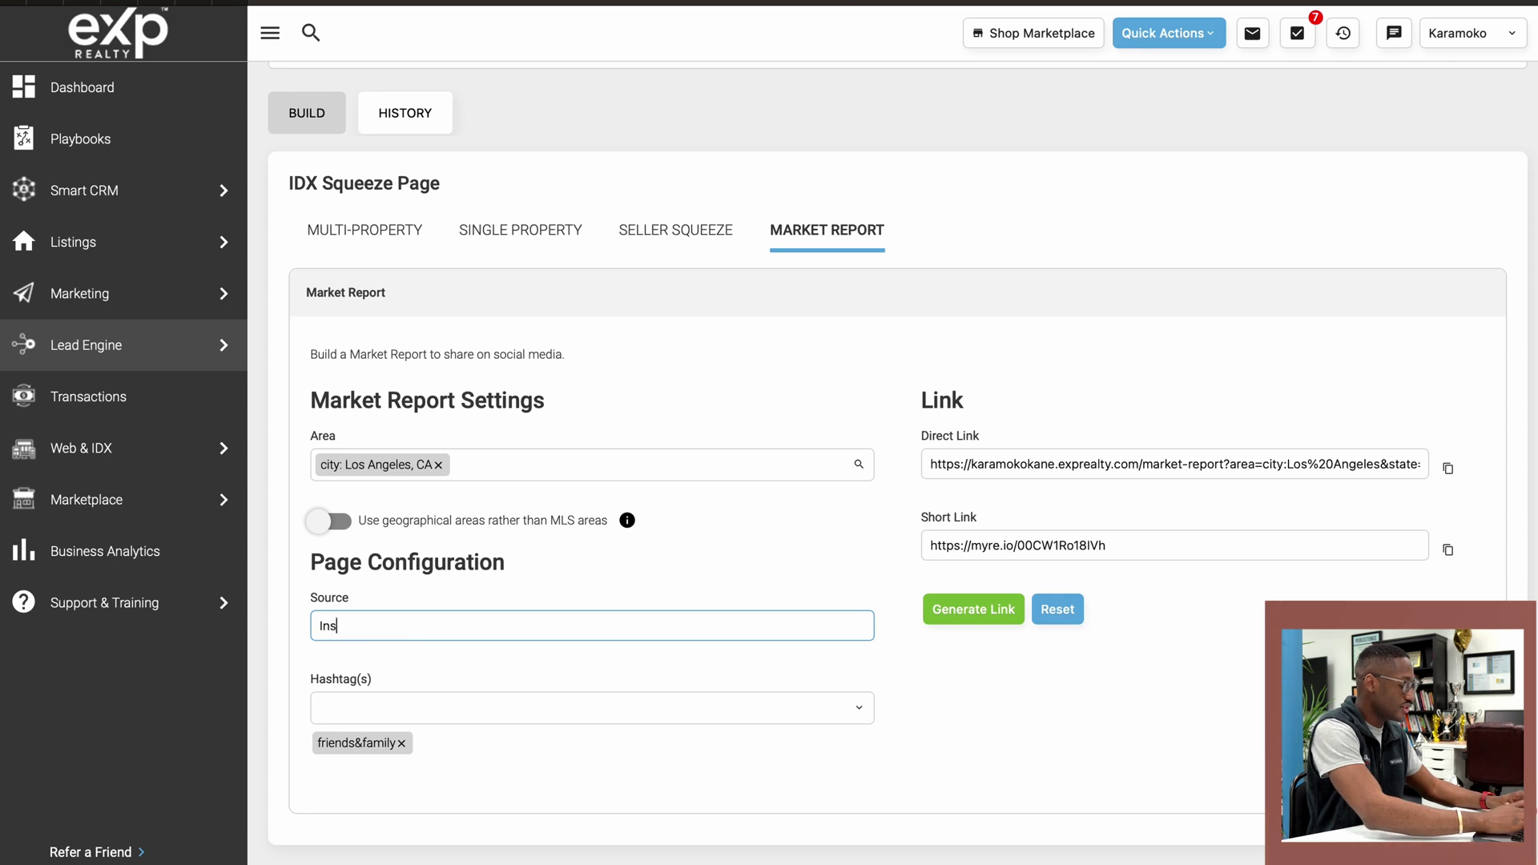
text(tagram)
Replace the friends&family hashtag with sellers-torrance on the market report and generate a new link.
click(399, 715)
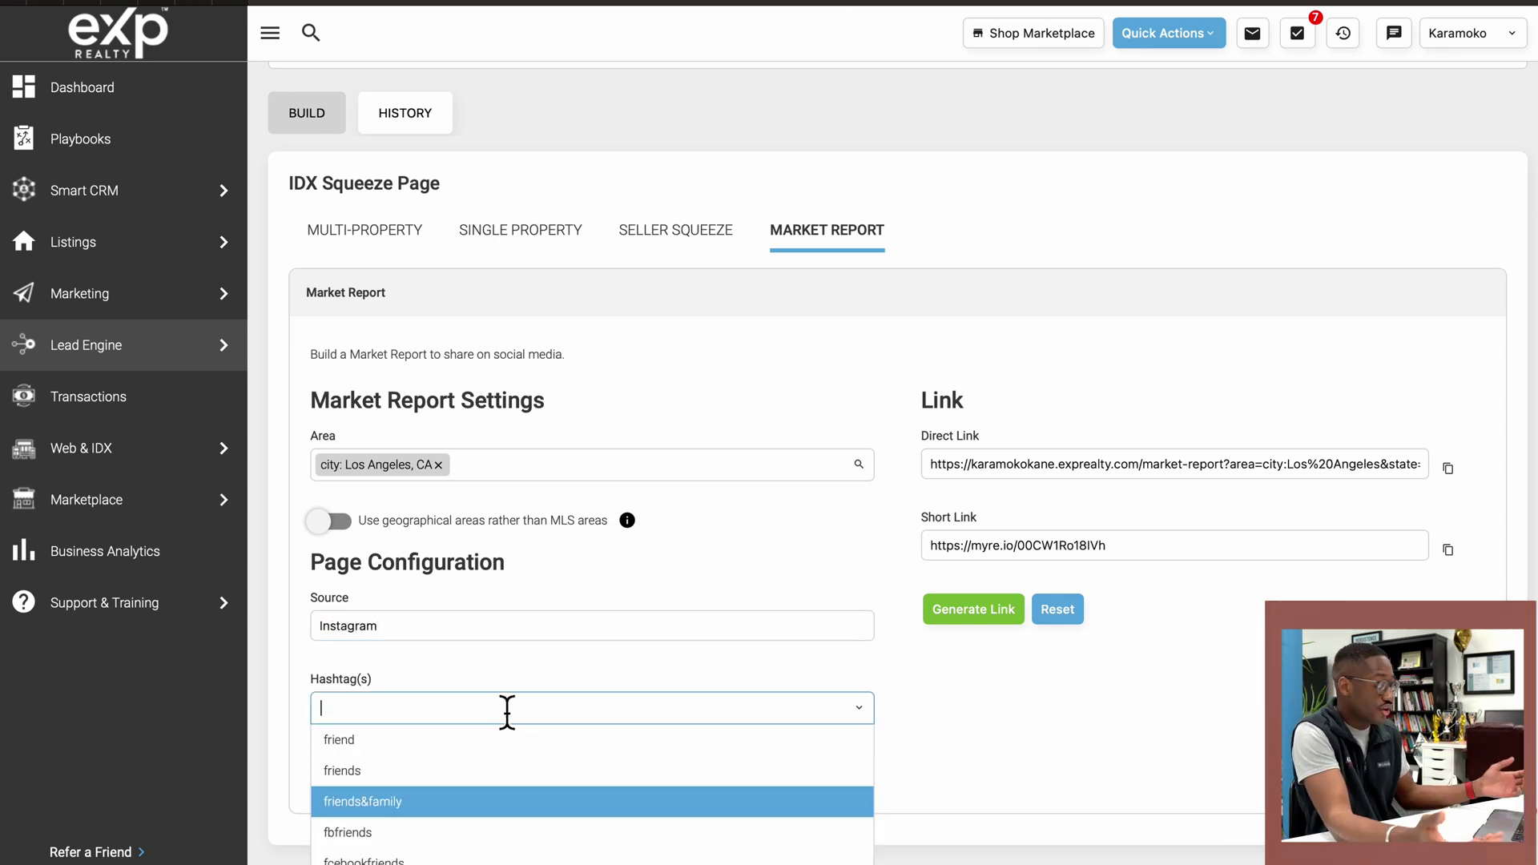
text(sellers)
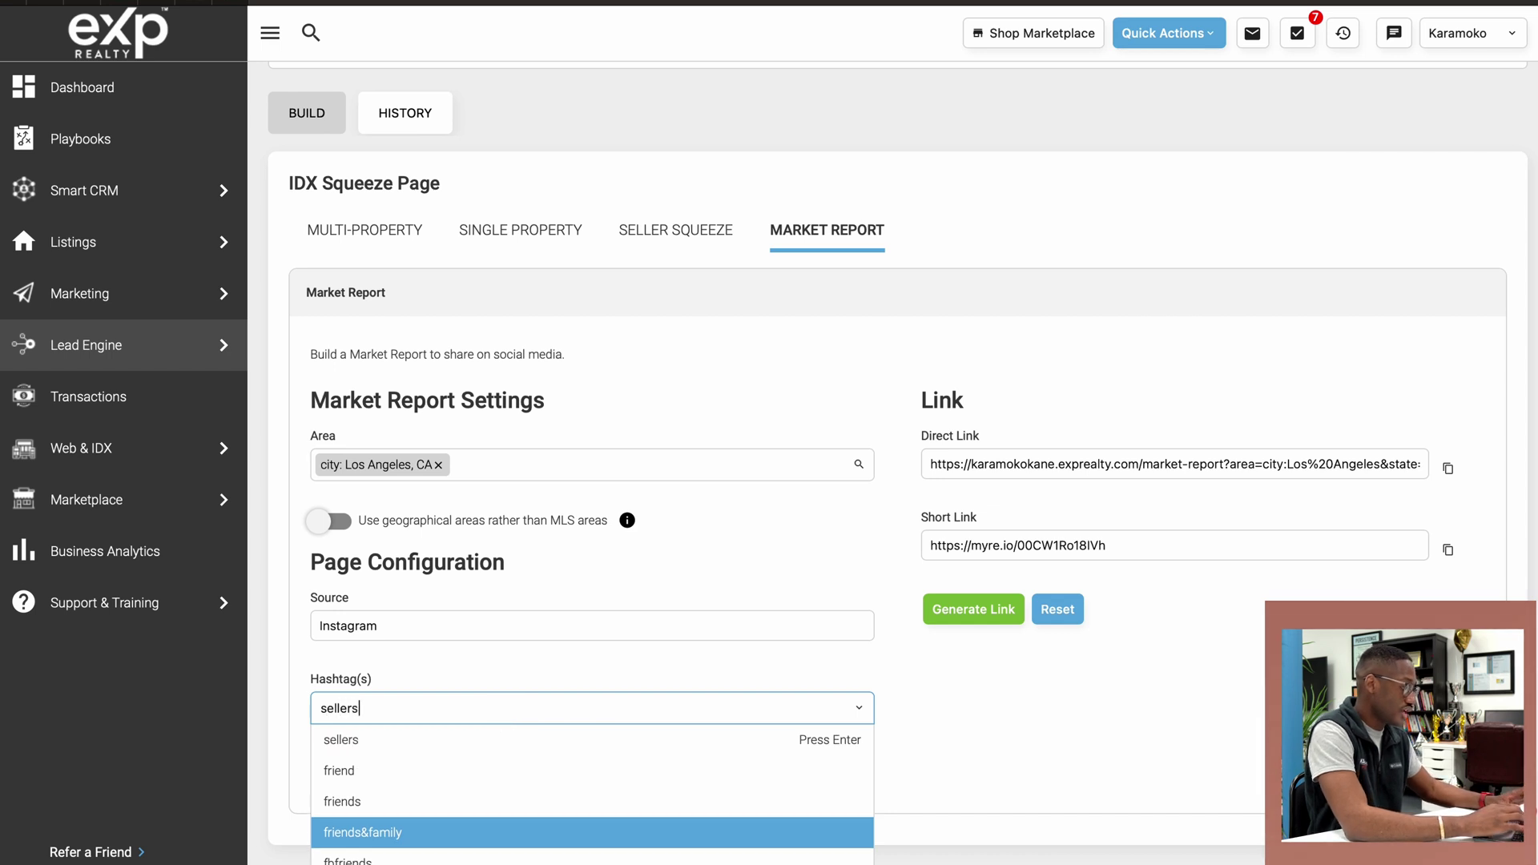
text(-)
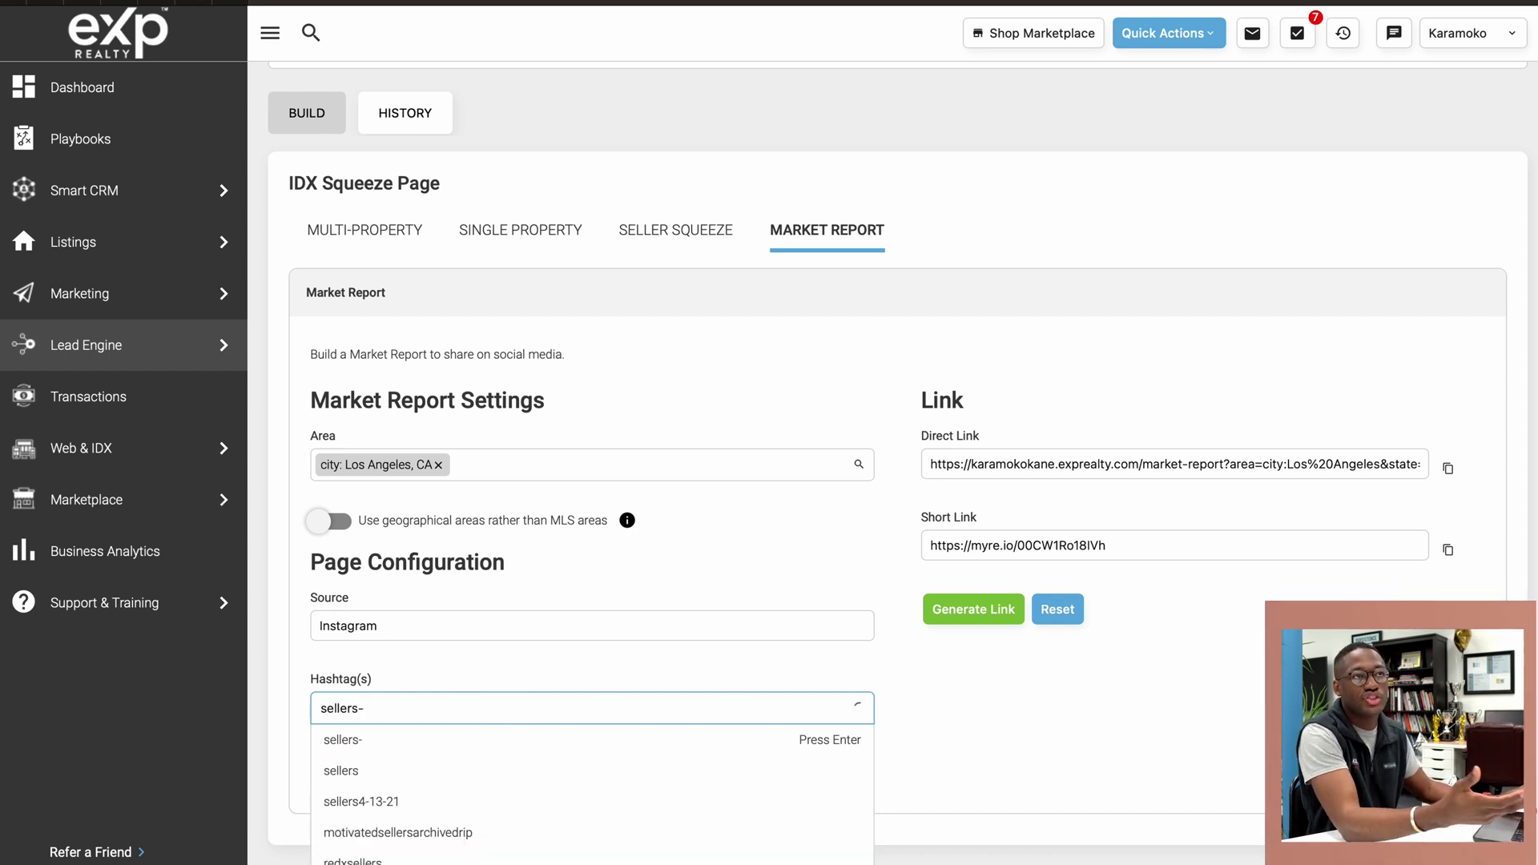
text(torrance)
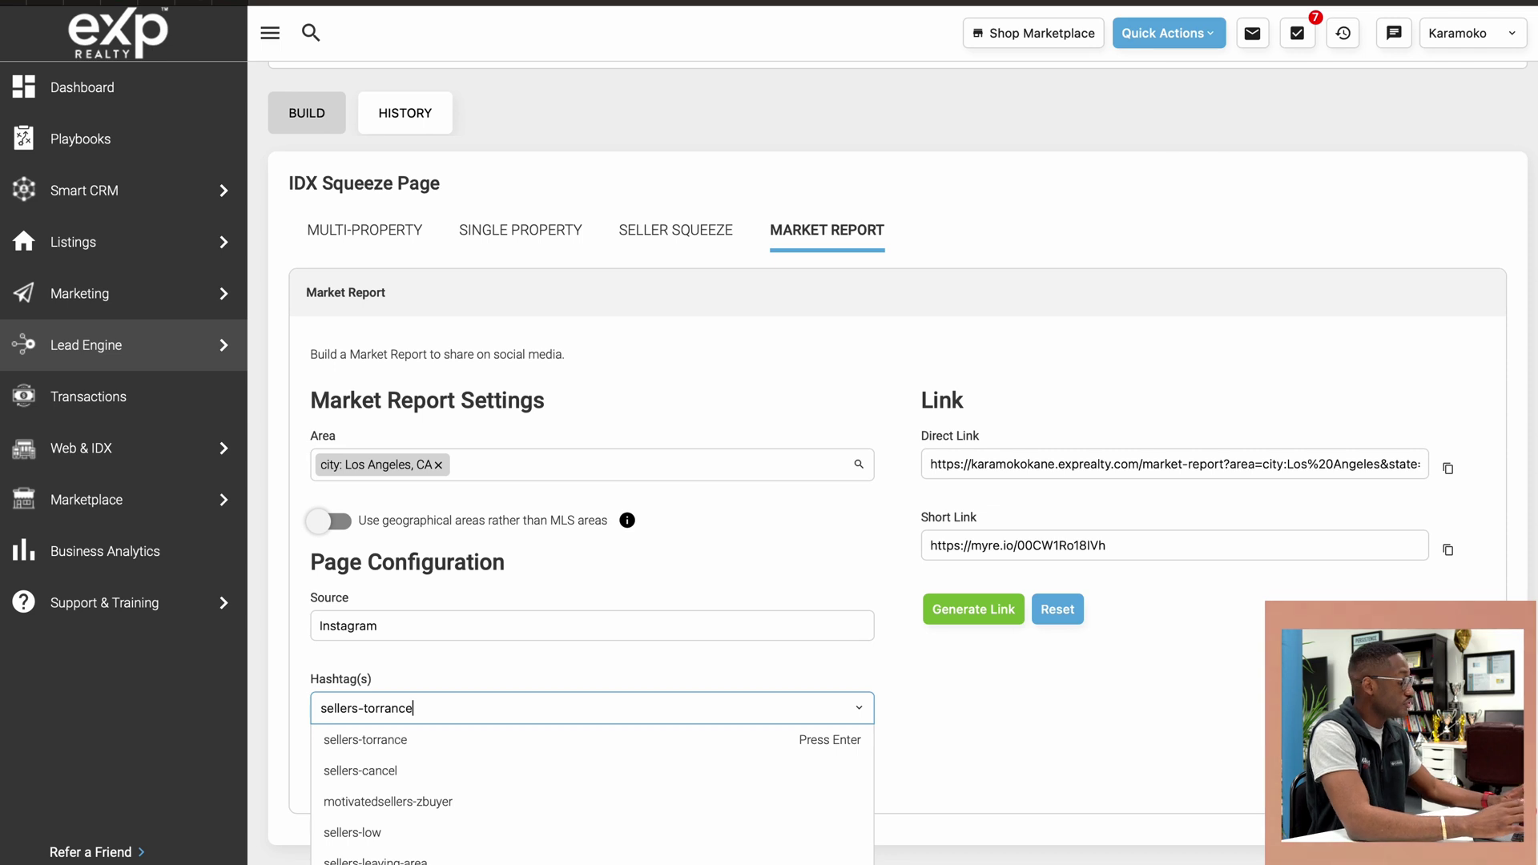
key(Return)
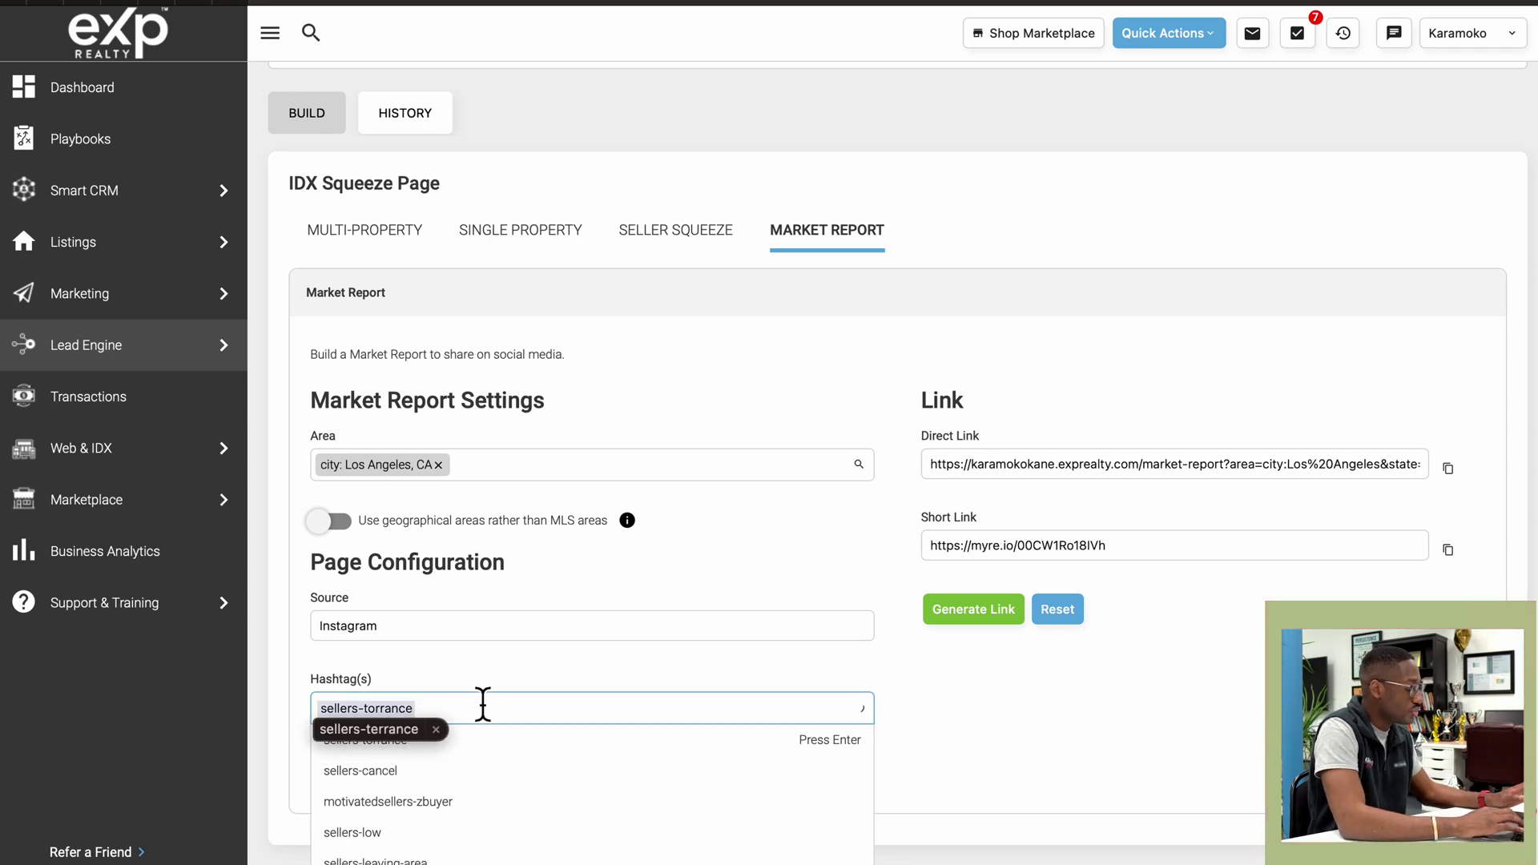
click(436, 729)
click(451, 741)
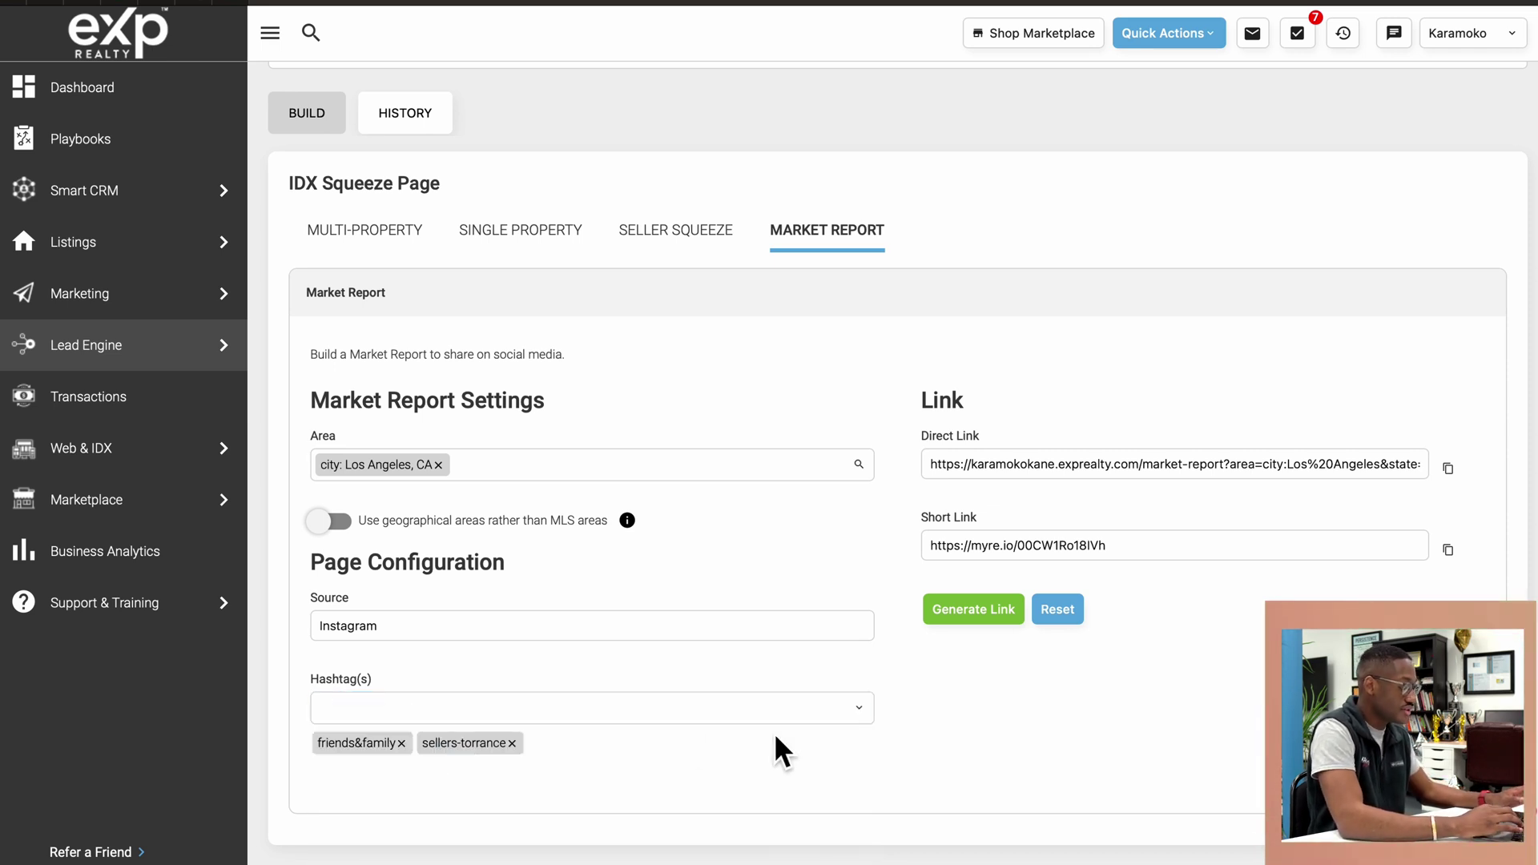
click(402, 744)
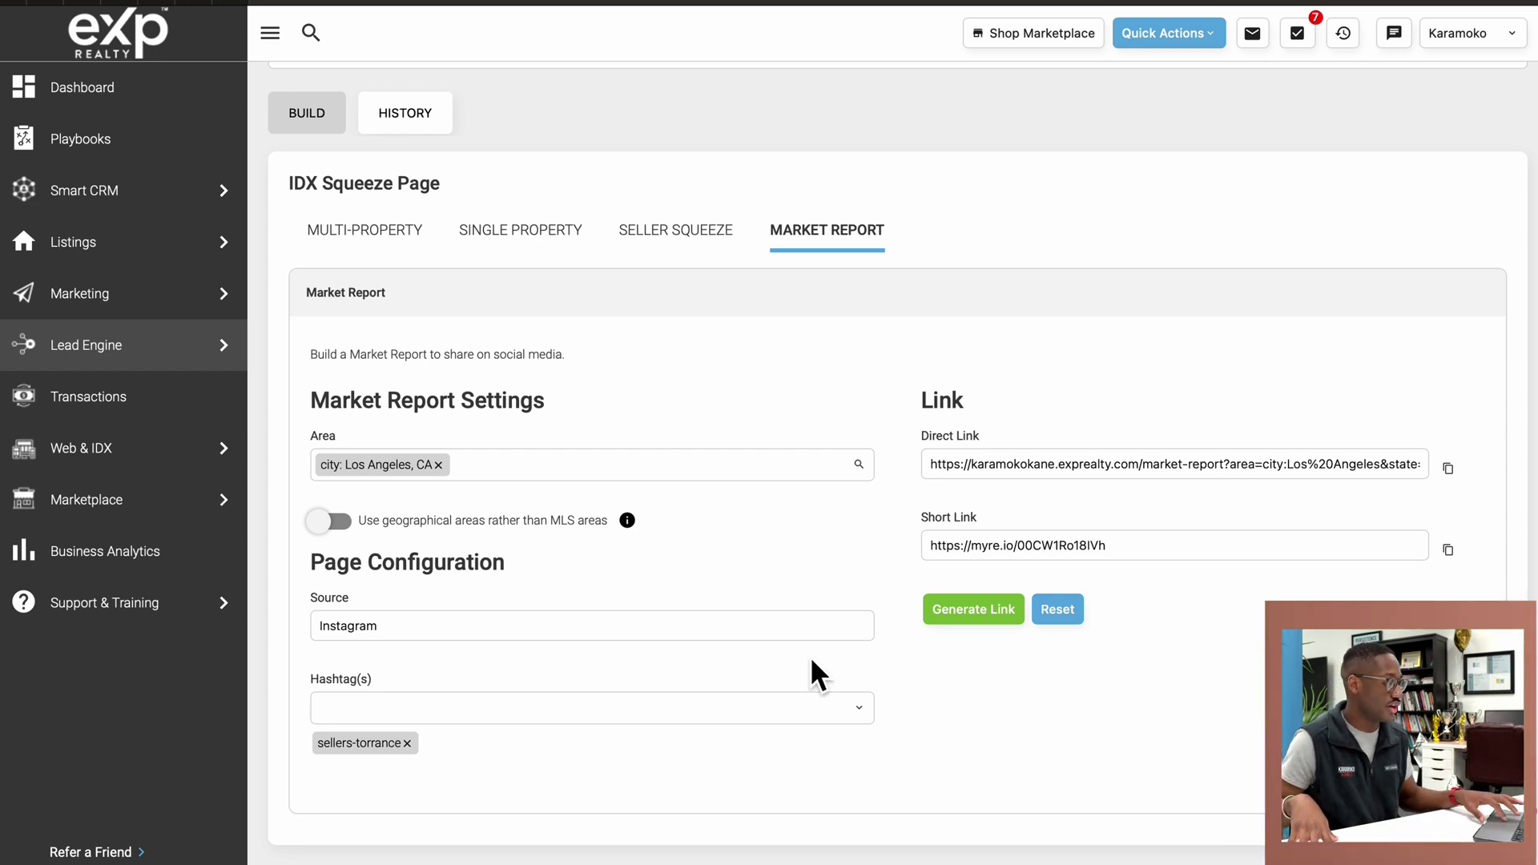
click(939, 615)
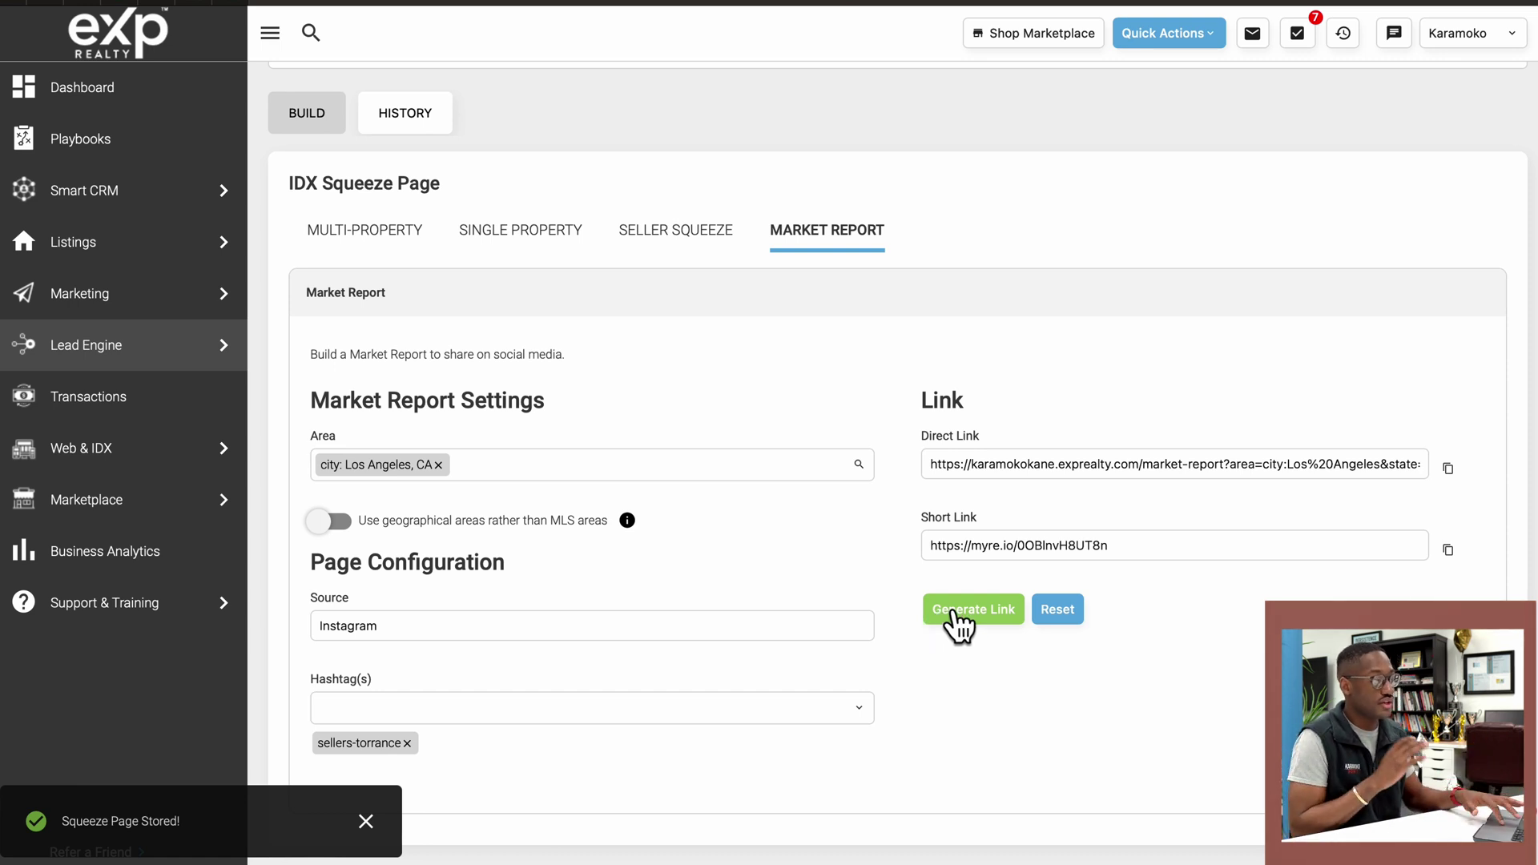
Change the market report's area to city: Torrance, CA, and generate and copy its direct link.
mouse_move(232, 505)
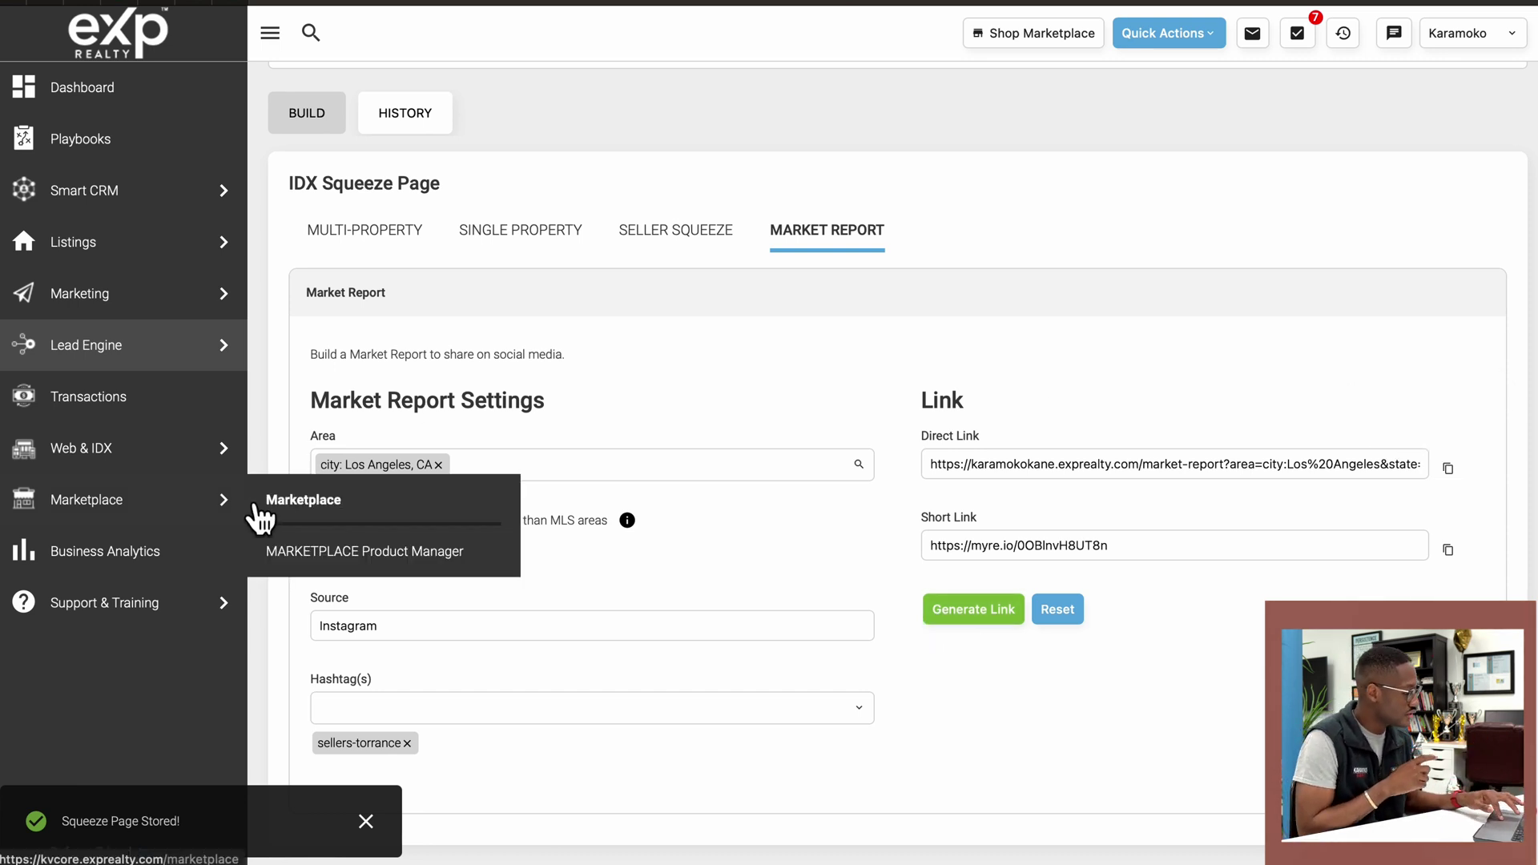
click(439, 466)
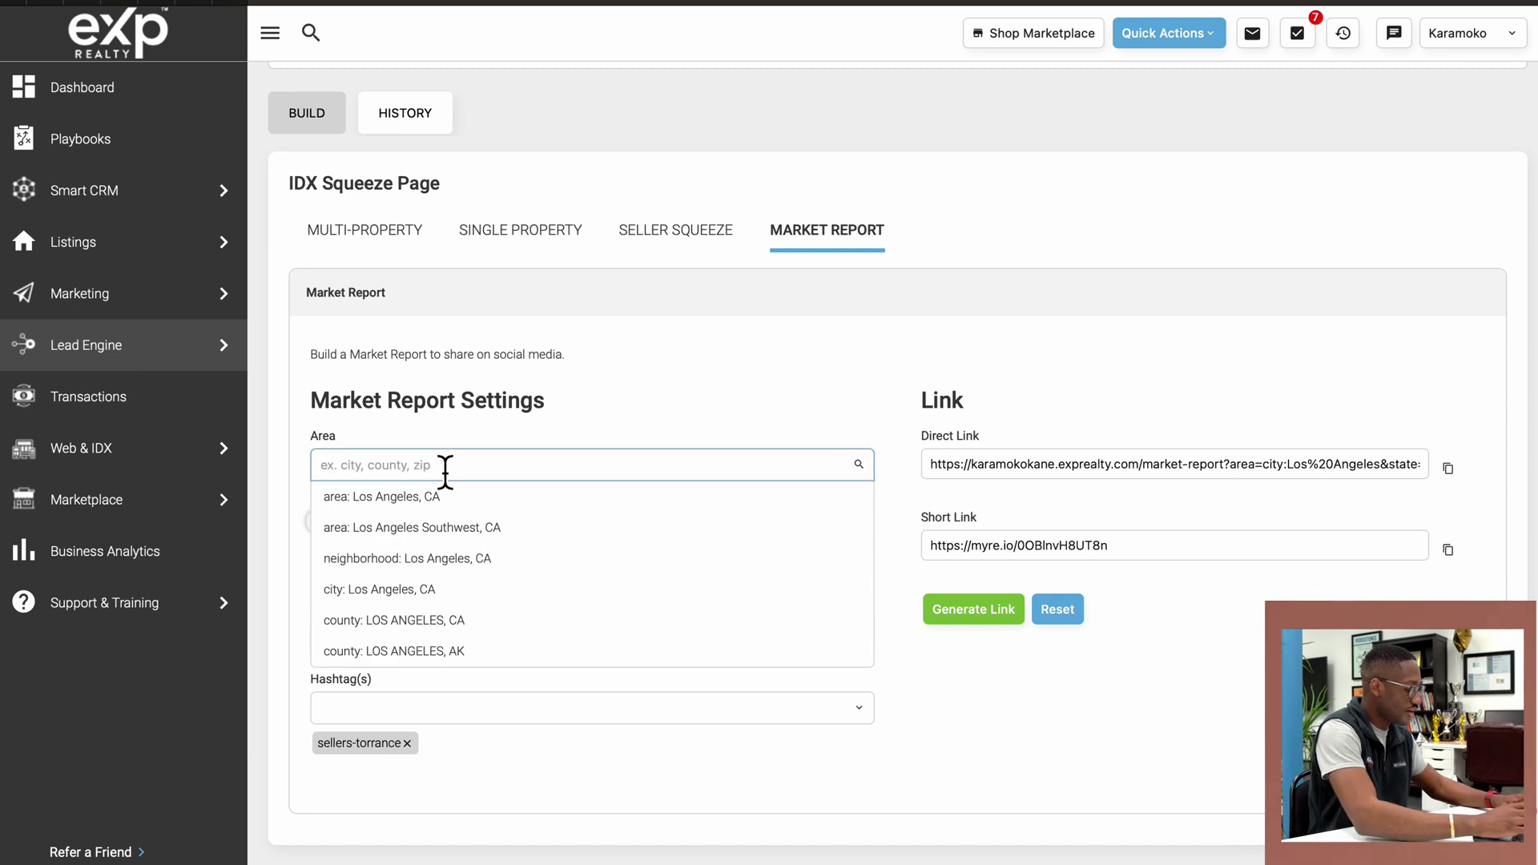
text(torrance)
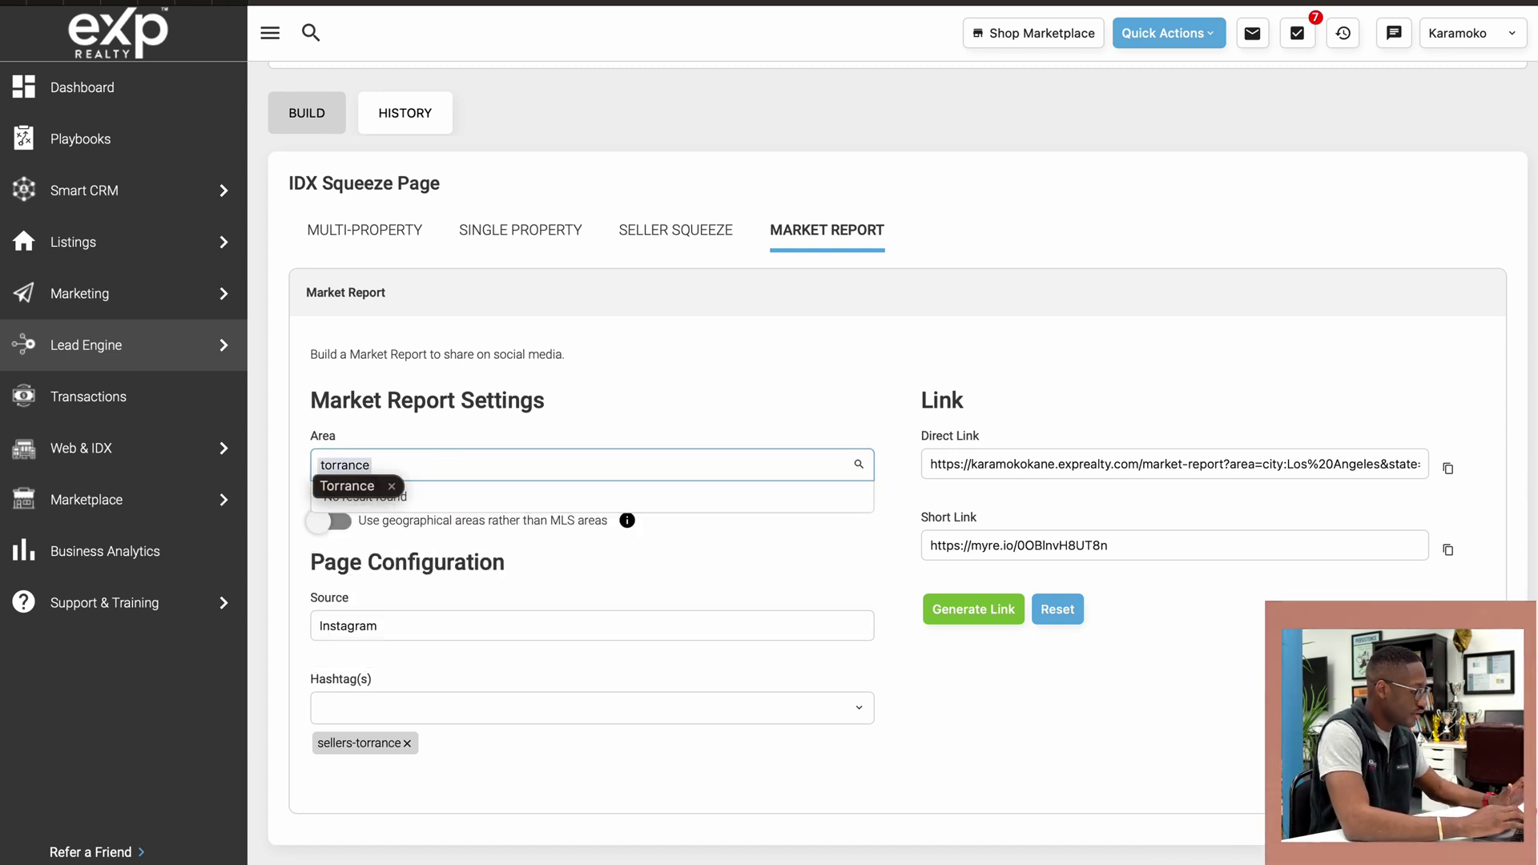
click(425, 503)
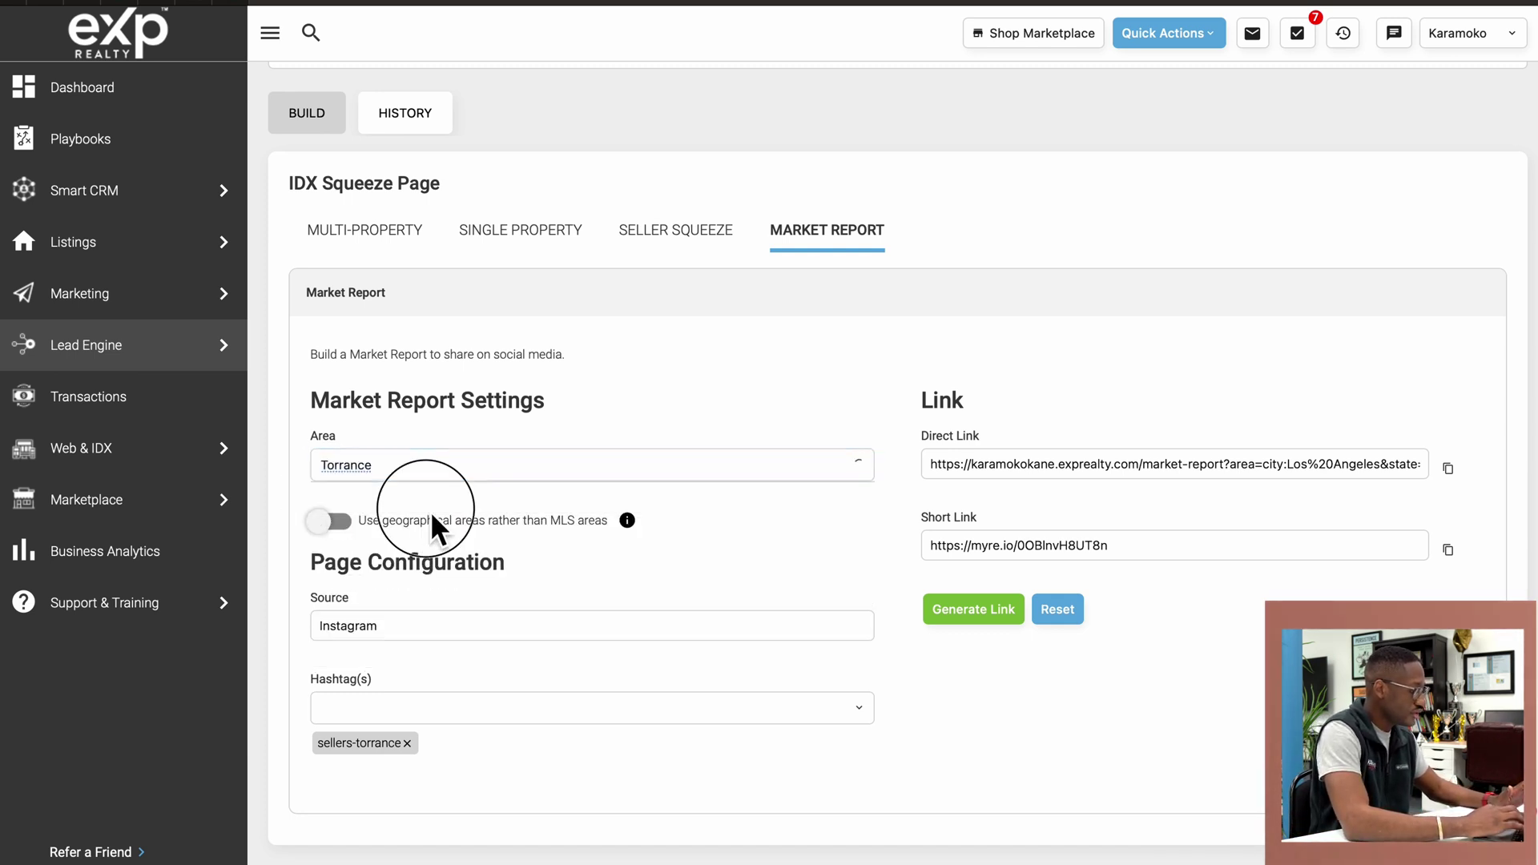
click(464, 481)
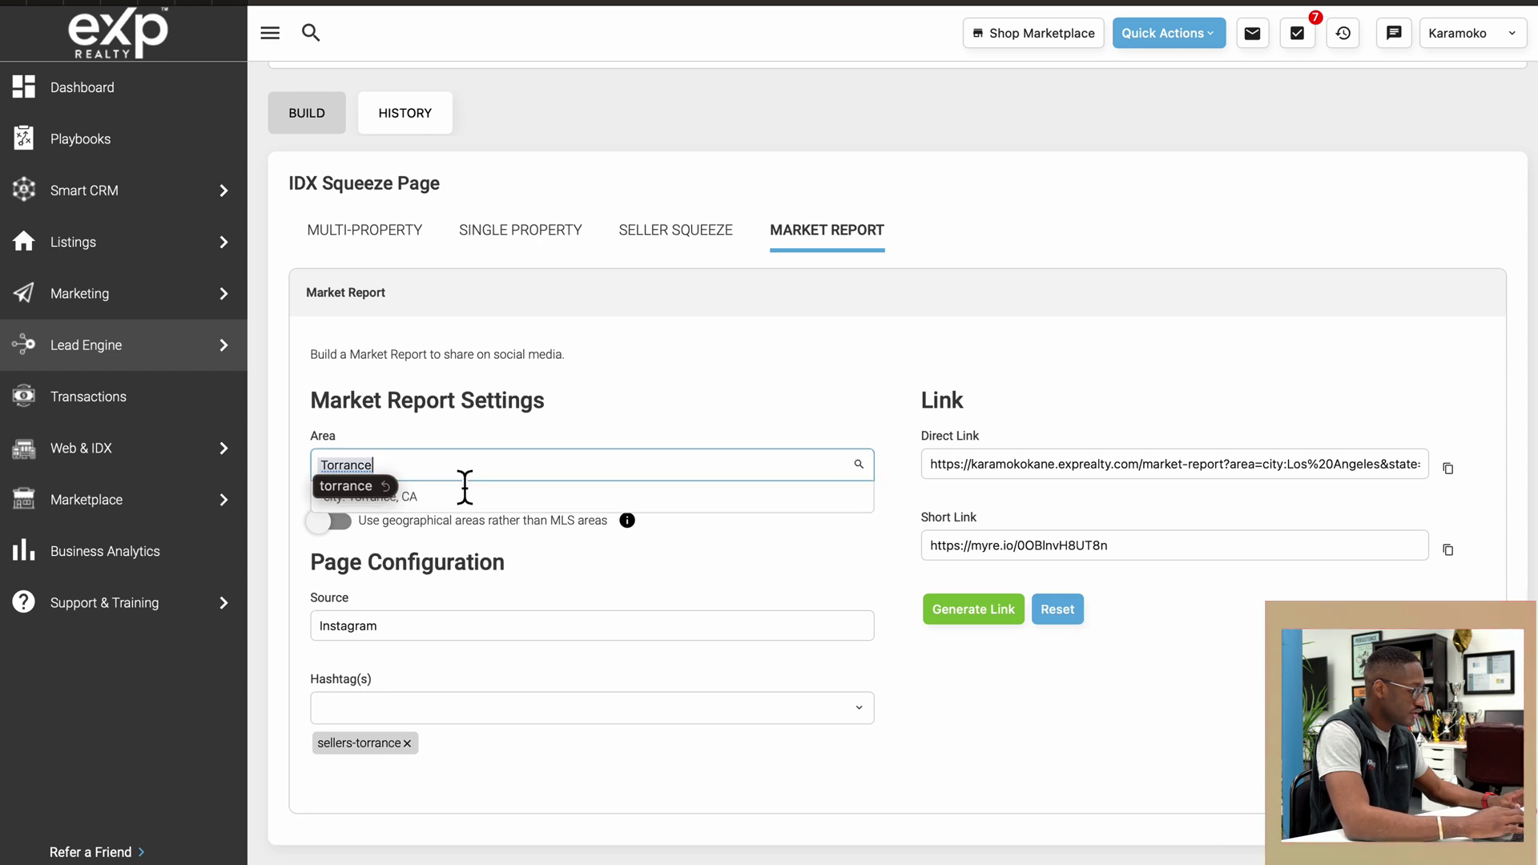
click(479, 498)
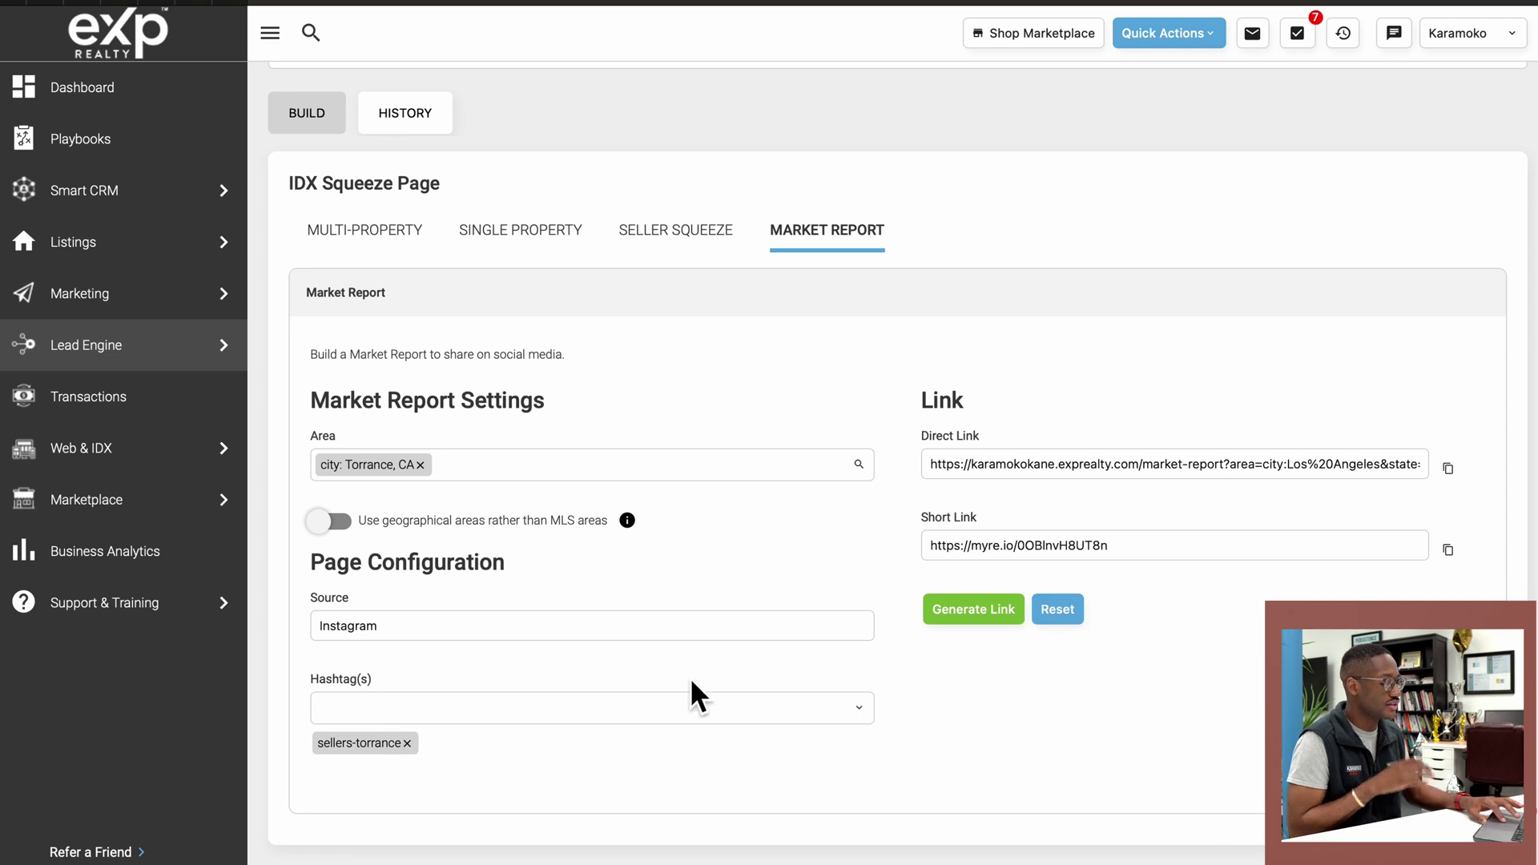
click(973, 615)
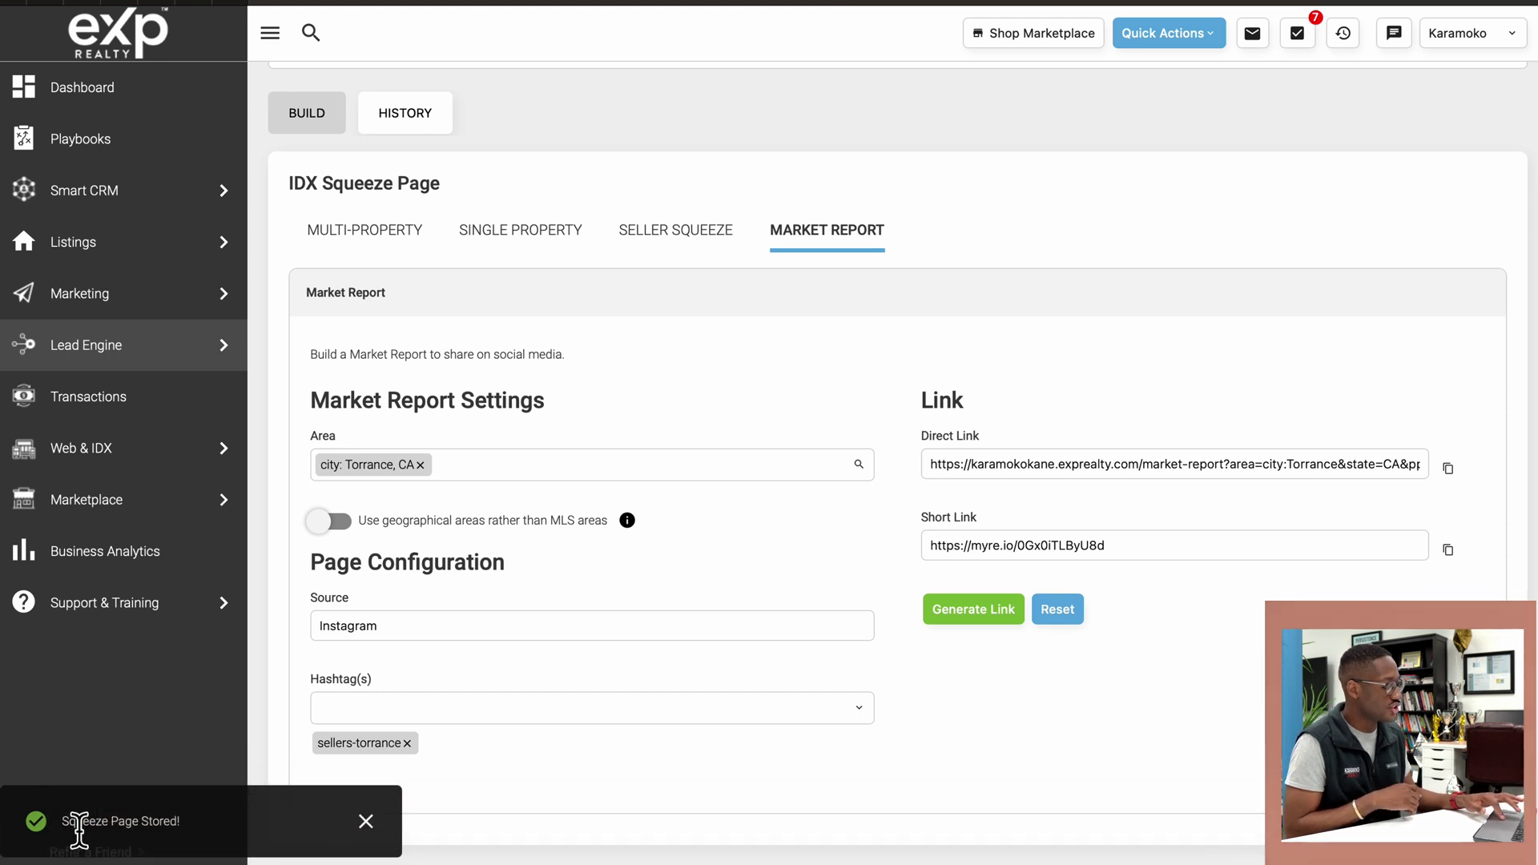
click(1448, 470)
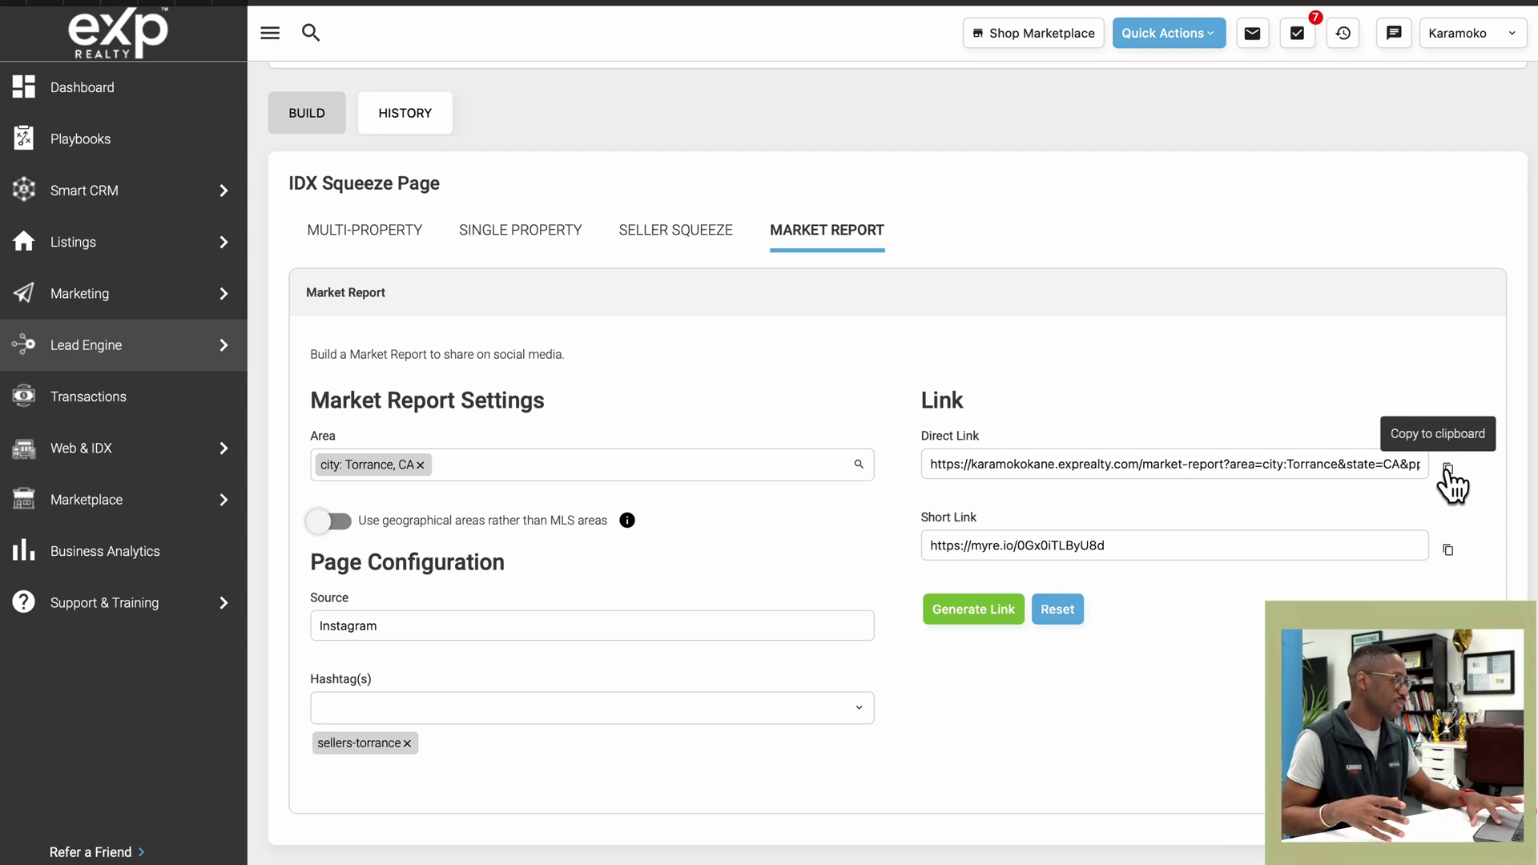
Generate a seller squeeze page link for the location Zip : 90504, CA and copy the direct link.
click(521, 240)
click(645, 241)
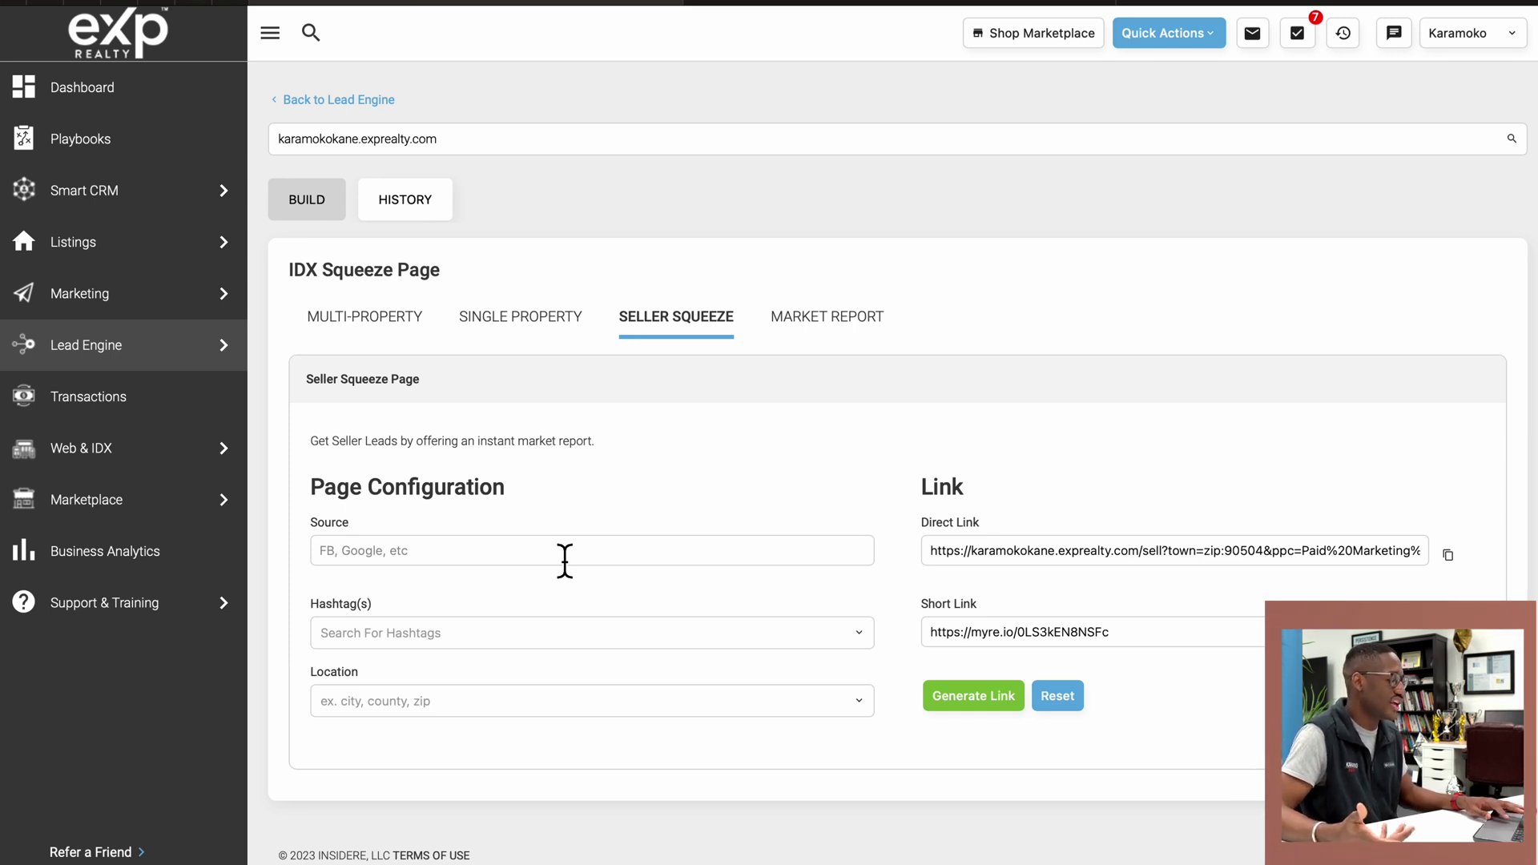
click(470, 701)
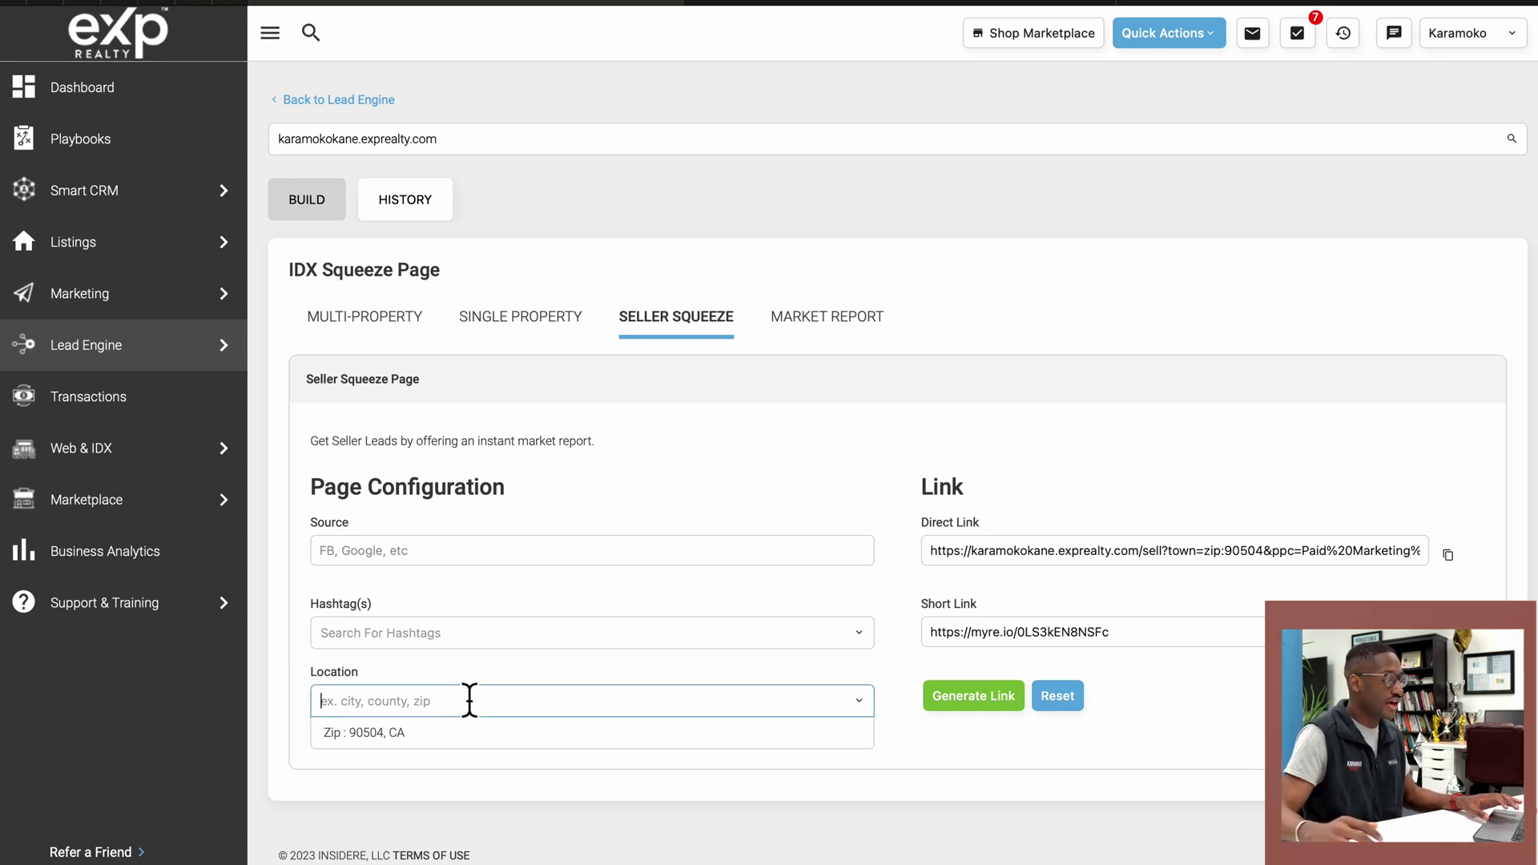
click(388, 734)
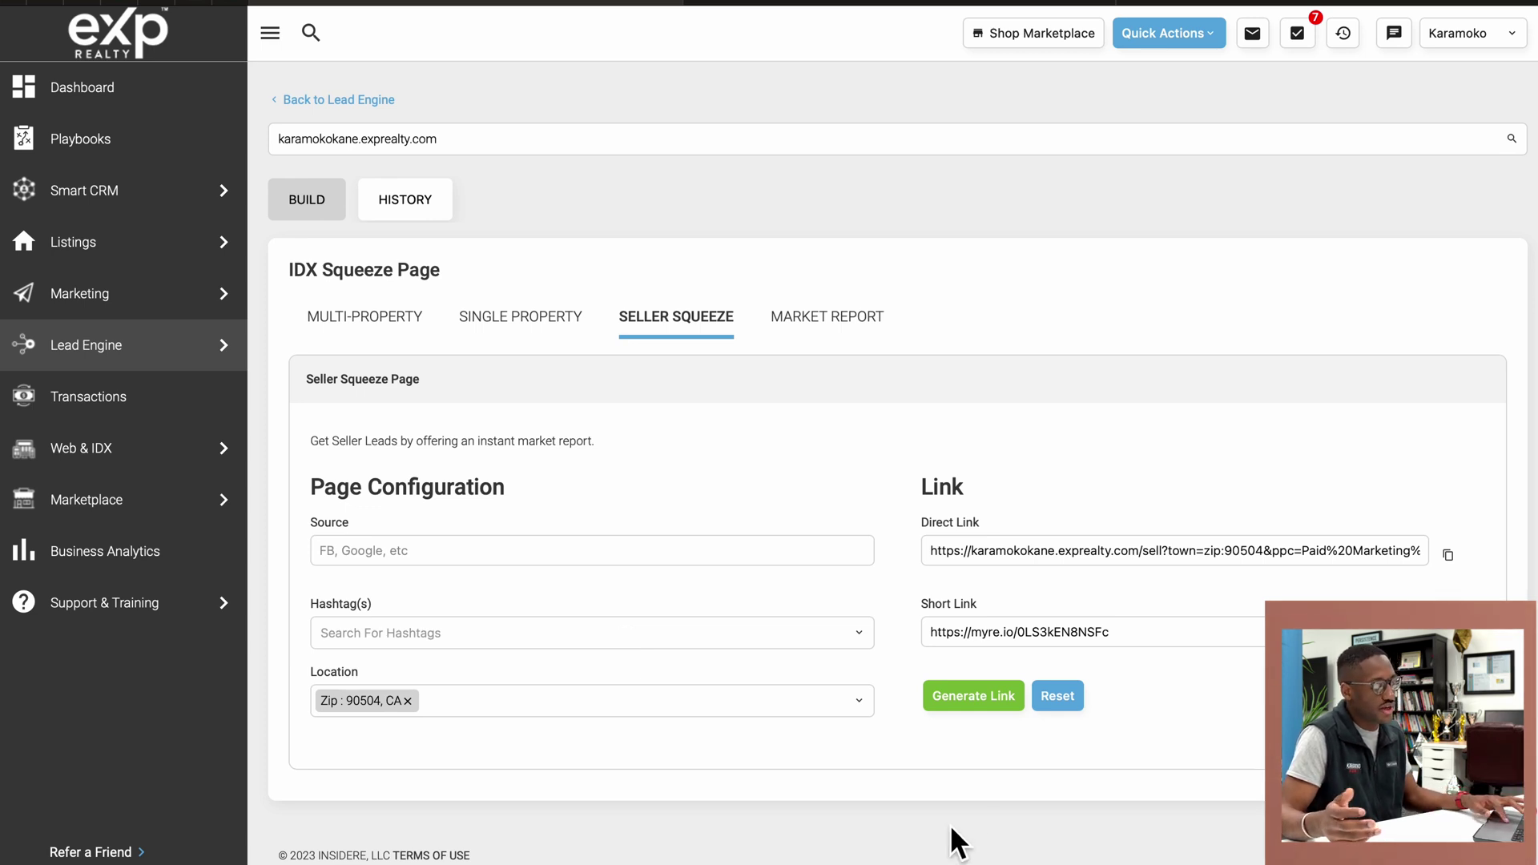
click(964, 696)
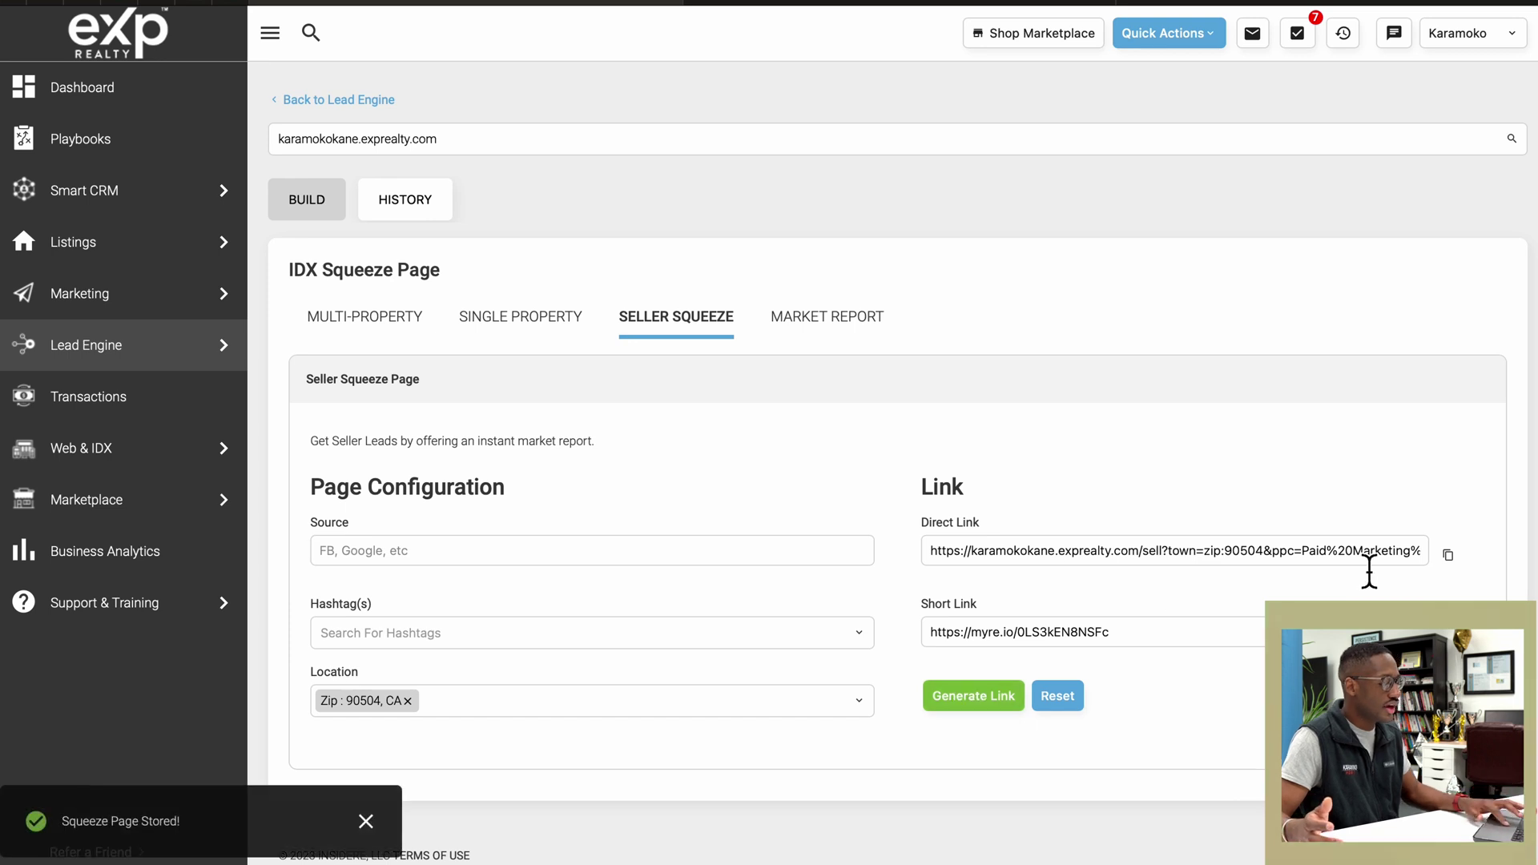
click(1447, 557)
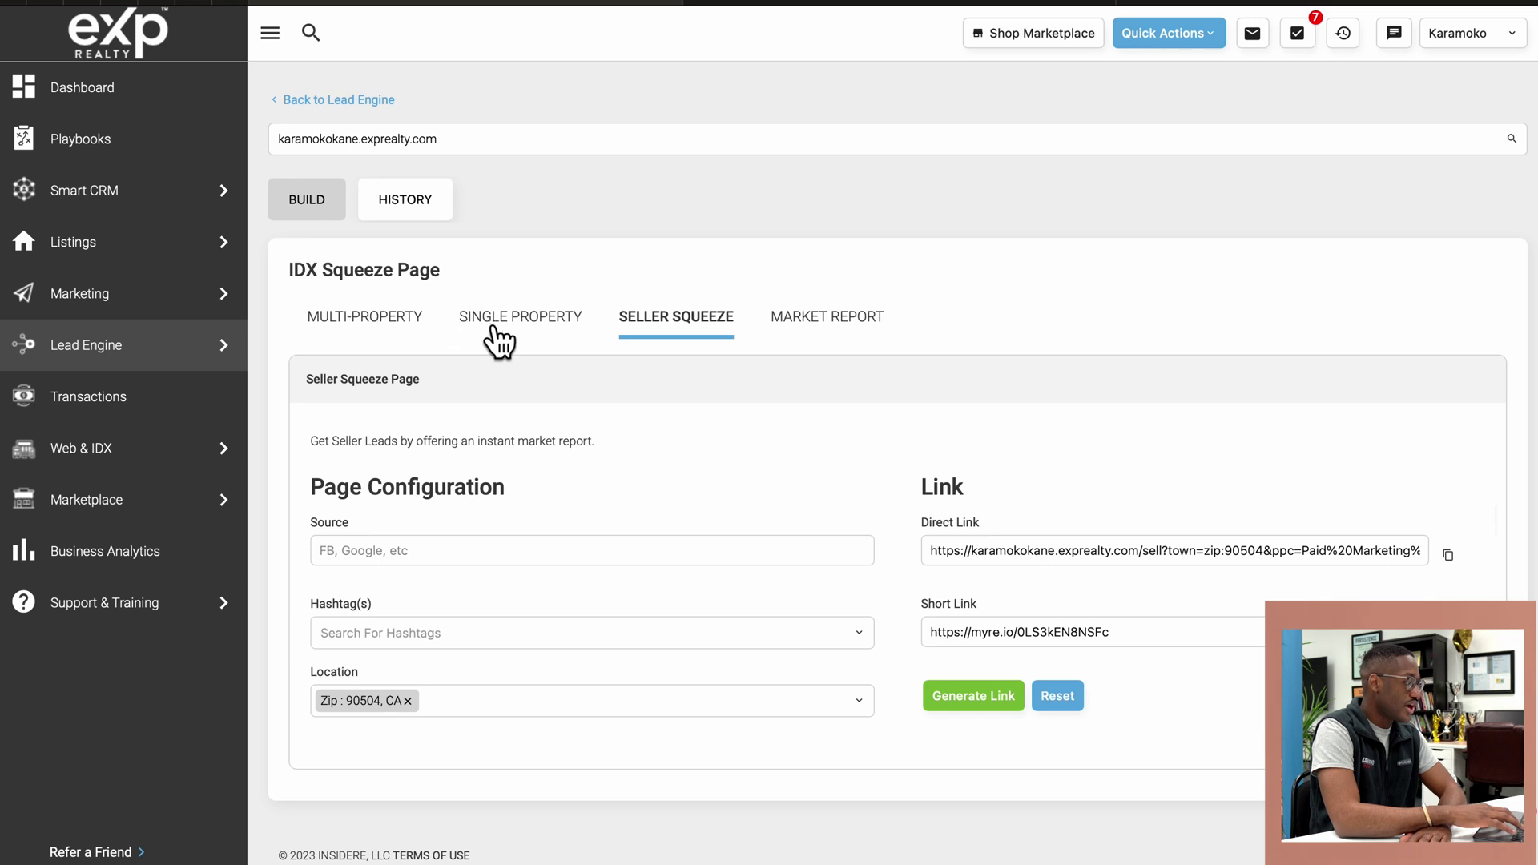
Open the single property squeeze page builder and examine its listing, source and hashtag settings.
click(524, 343)
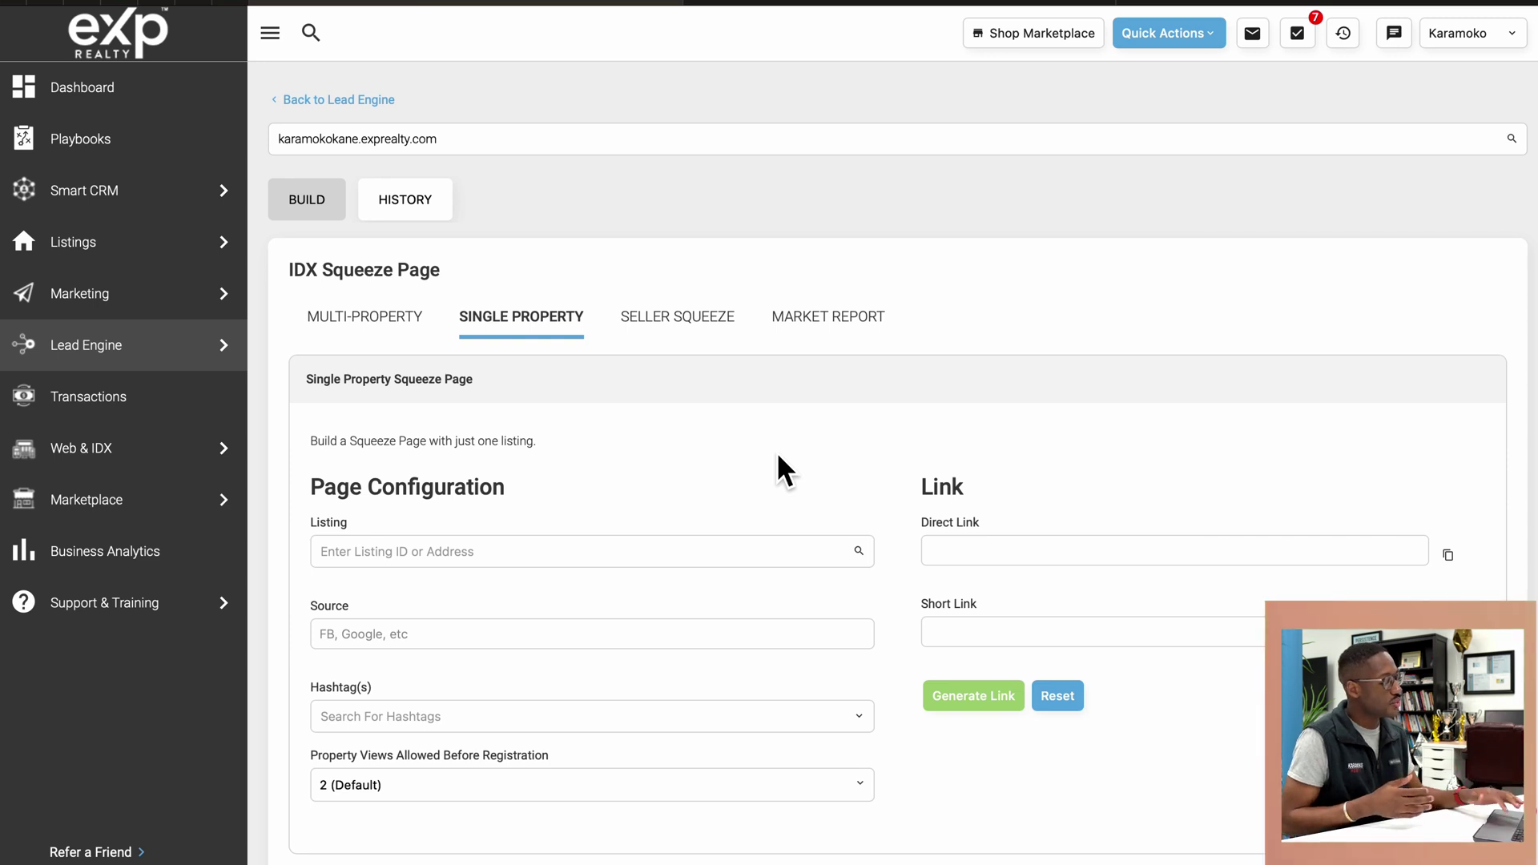
scroll(778, 456, down, 1)
scroll(769, 458, down, 2)
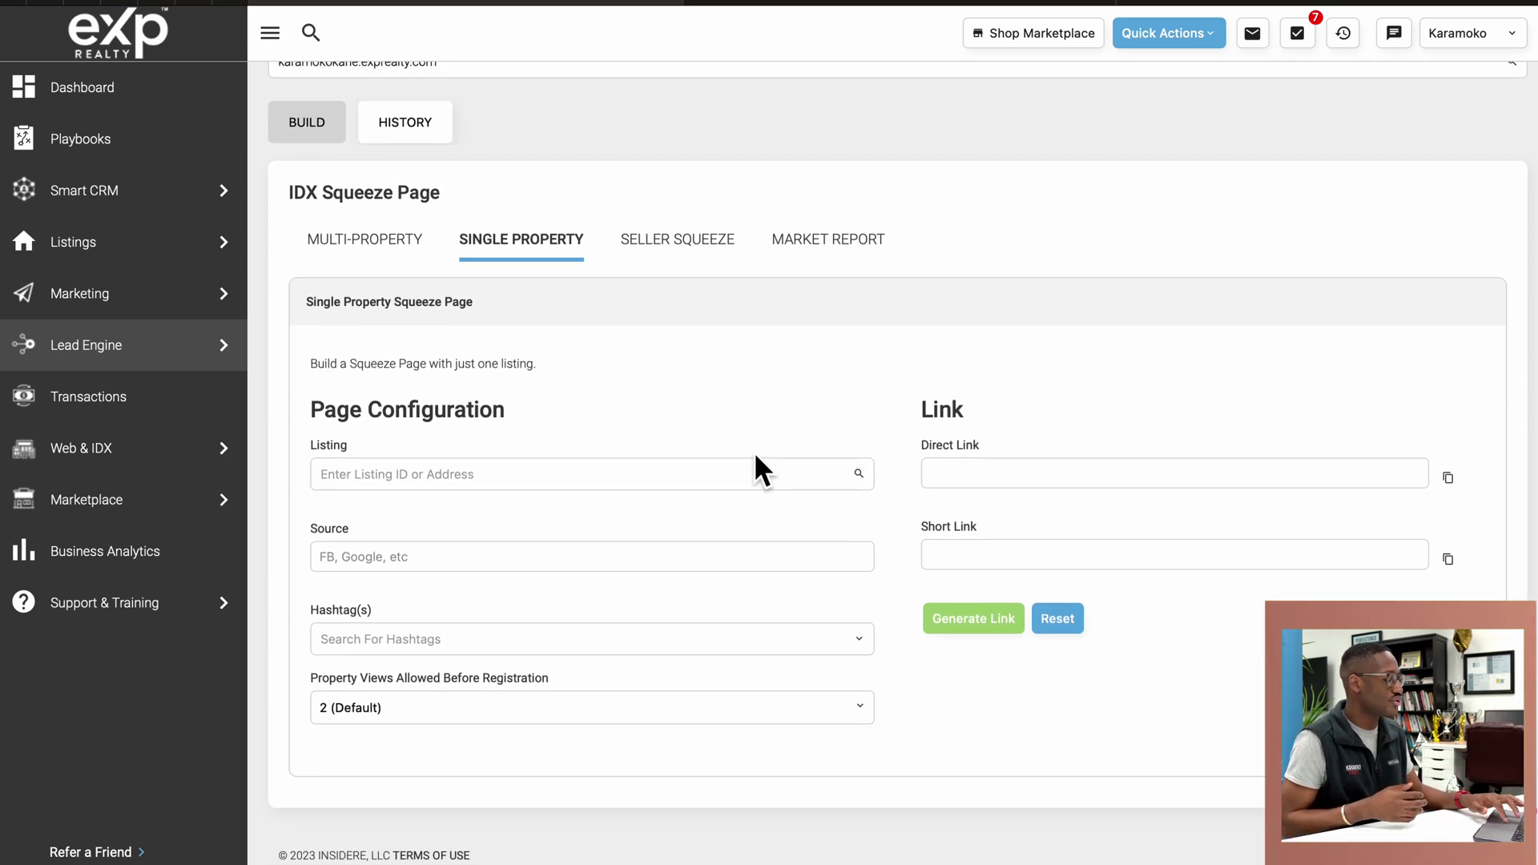
click(623, 473)
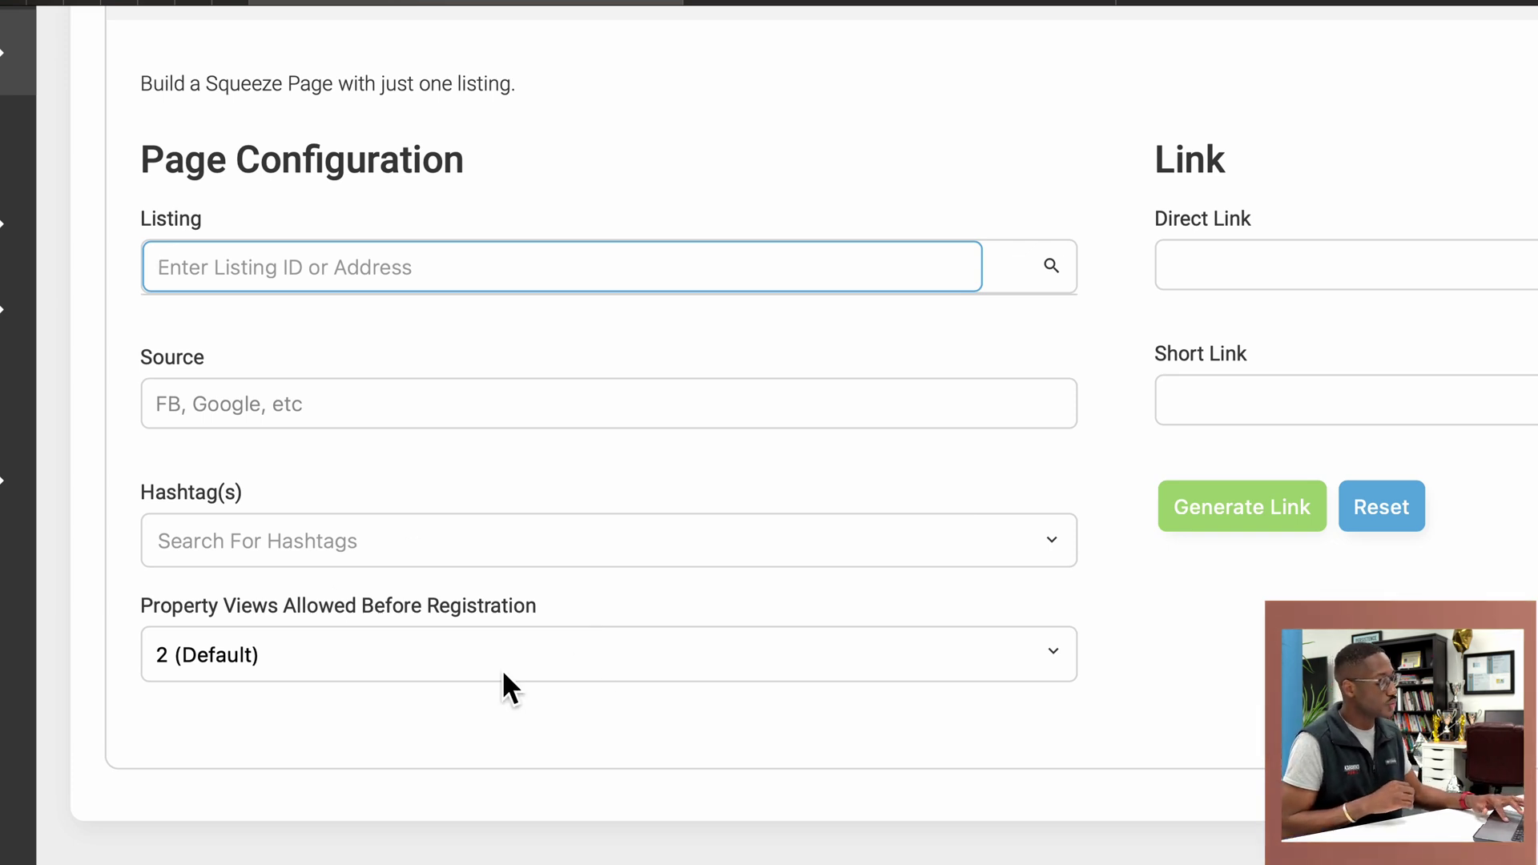
Try 1 (Immediate) for the property views allowed before registration and restore 2 (Default).
click(212, 666)
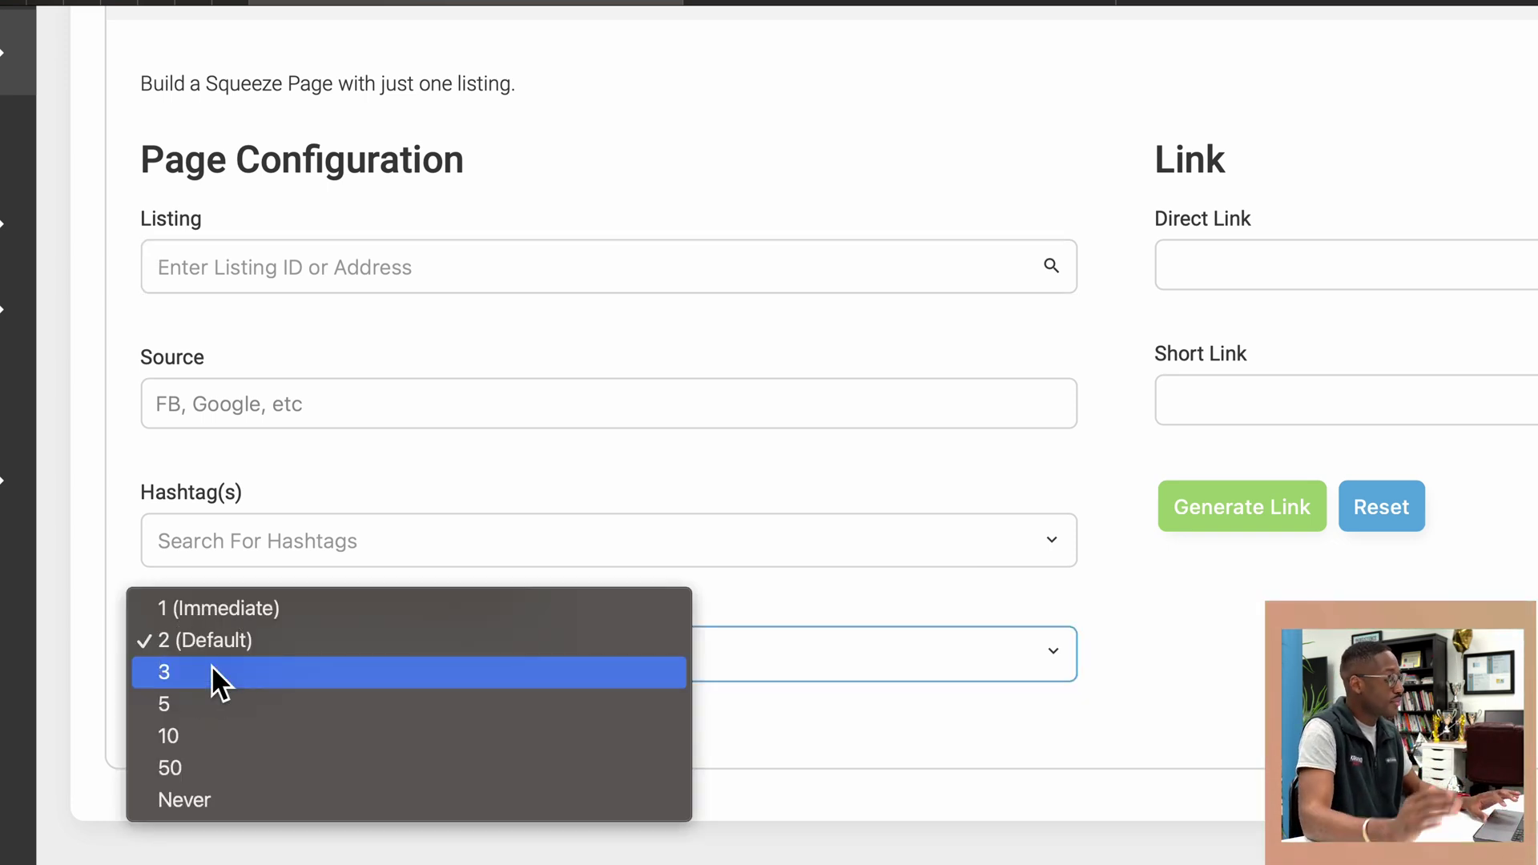
click(232, 623)
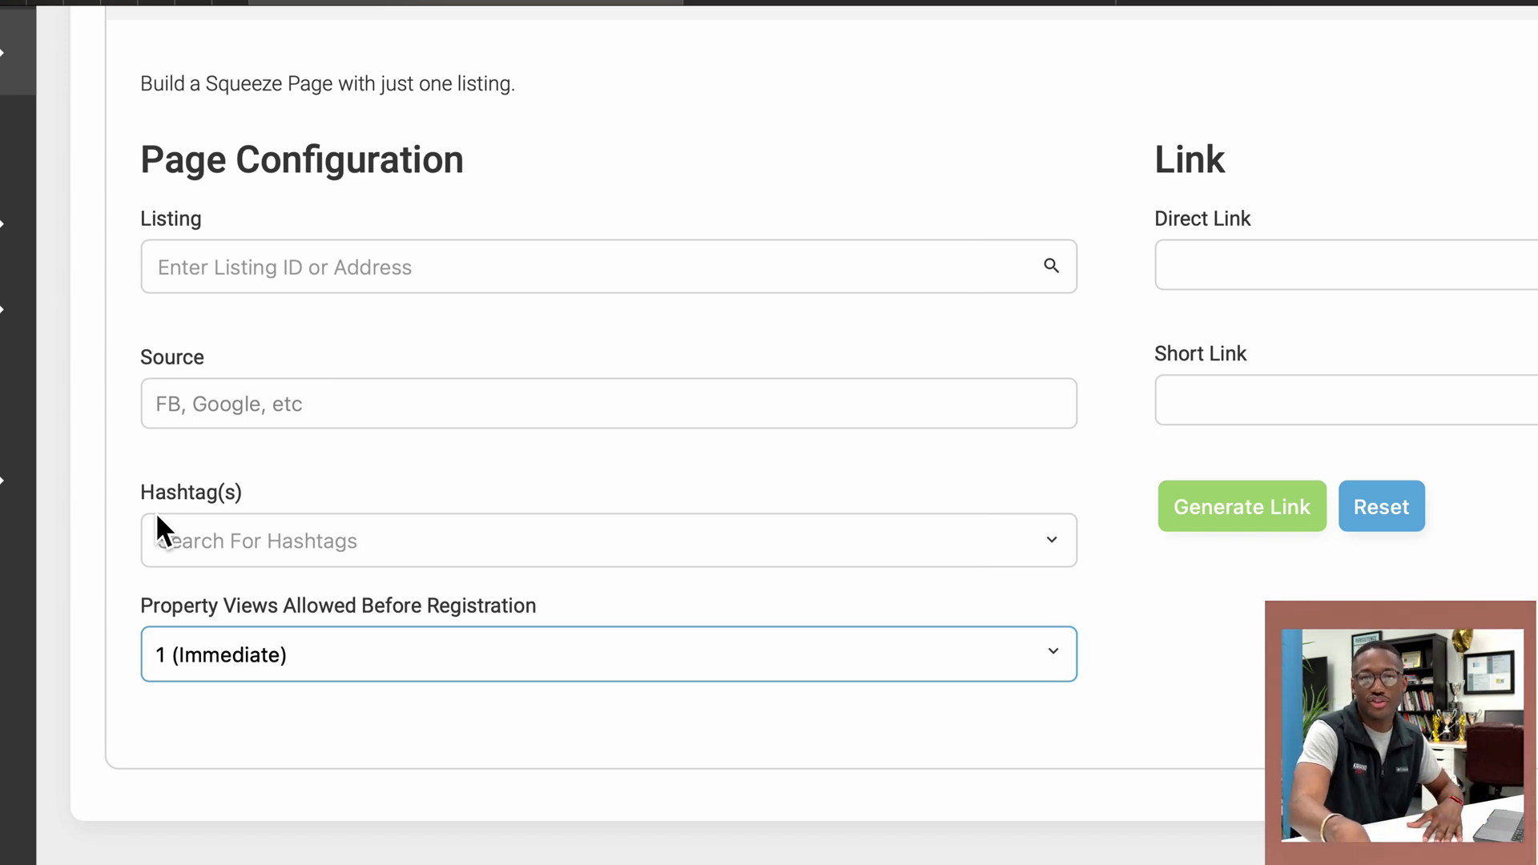
click(209, 650)
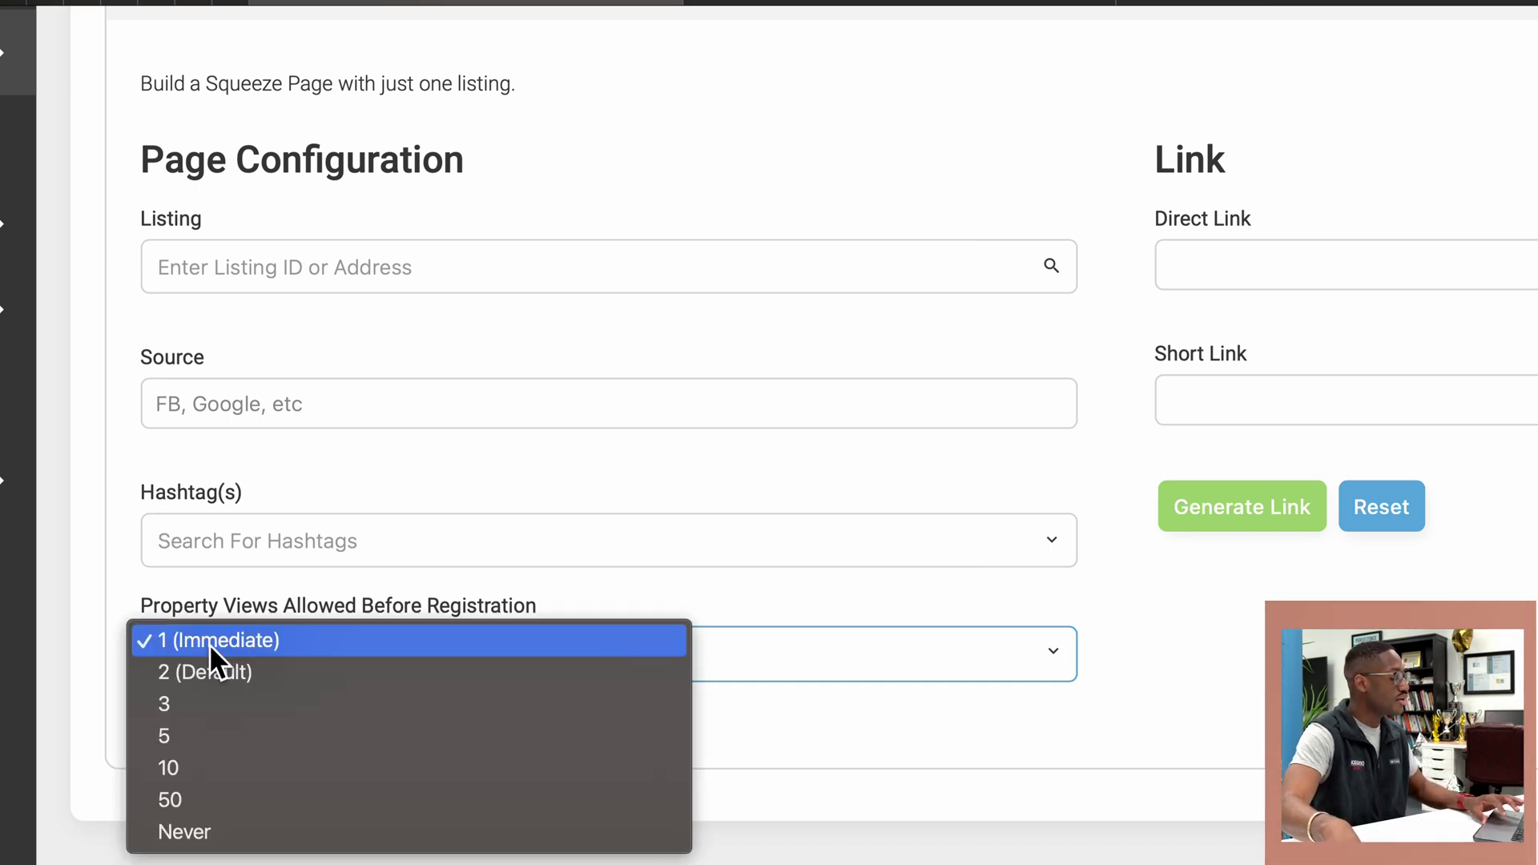
click(208, 673)
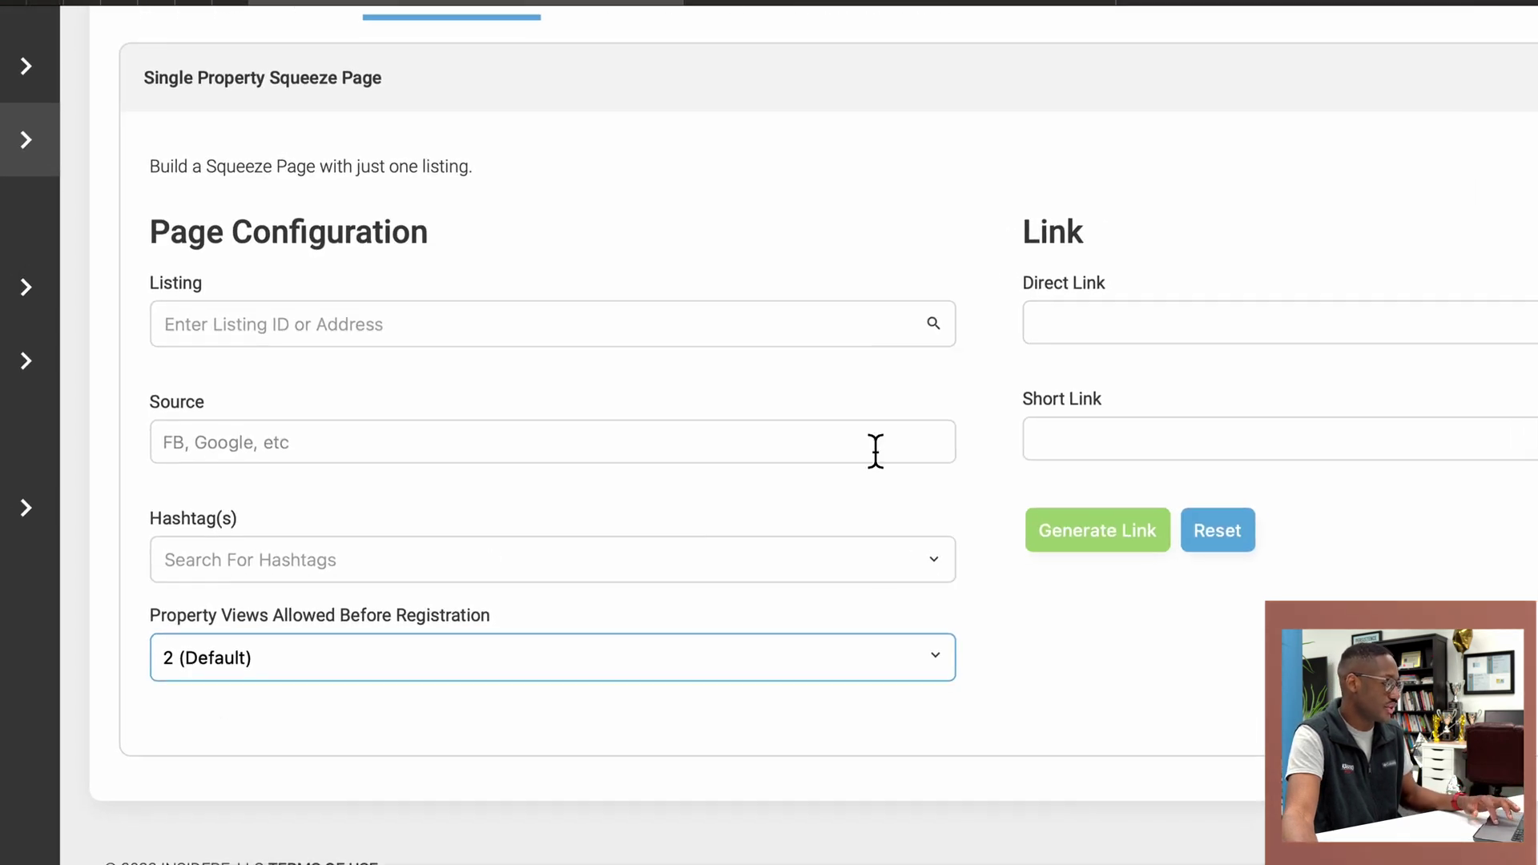
click(633, 309)
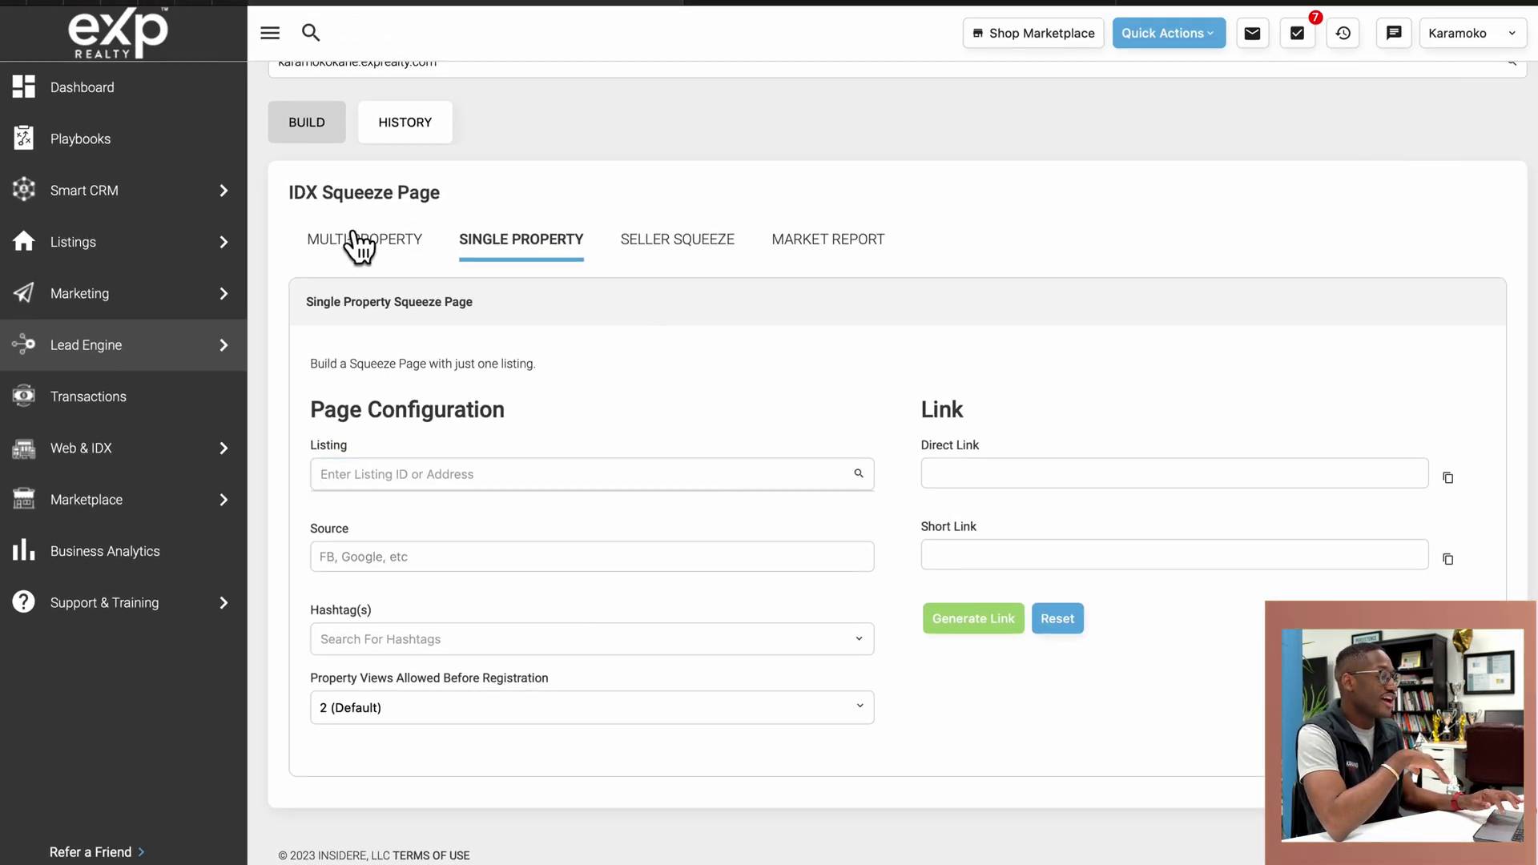
Open the multi-property squeeze page builder and look over its search criteria and page configuration options.
click(385, 241)
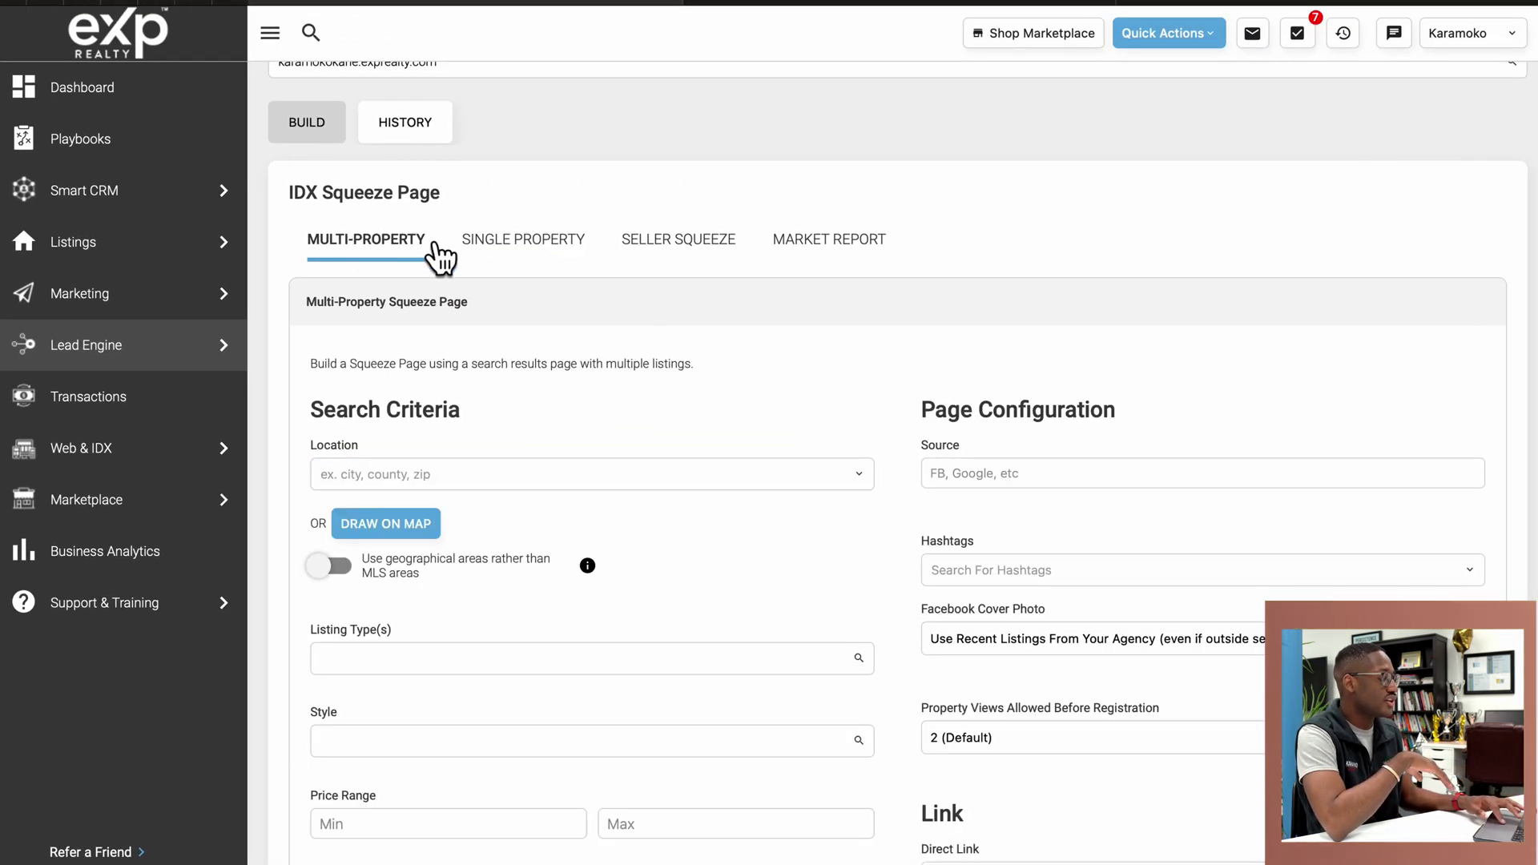
scroll(589, 314, down, 3)
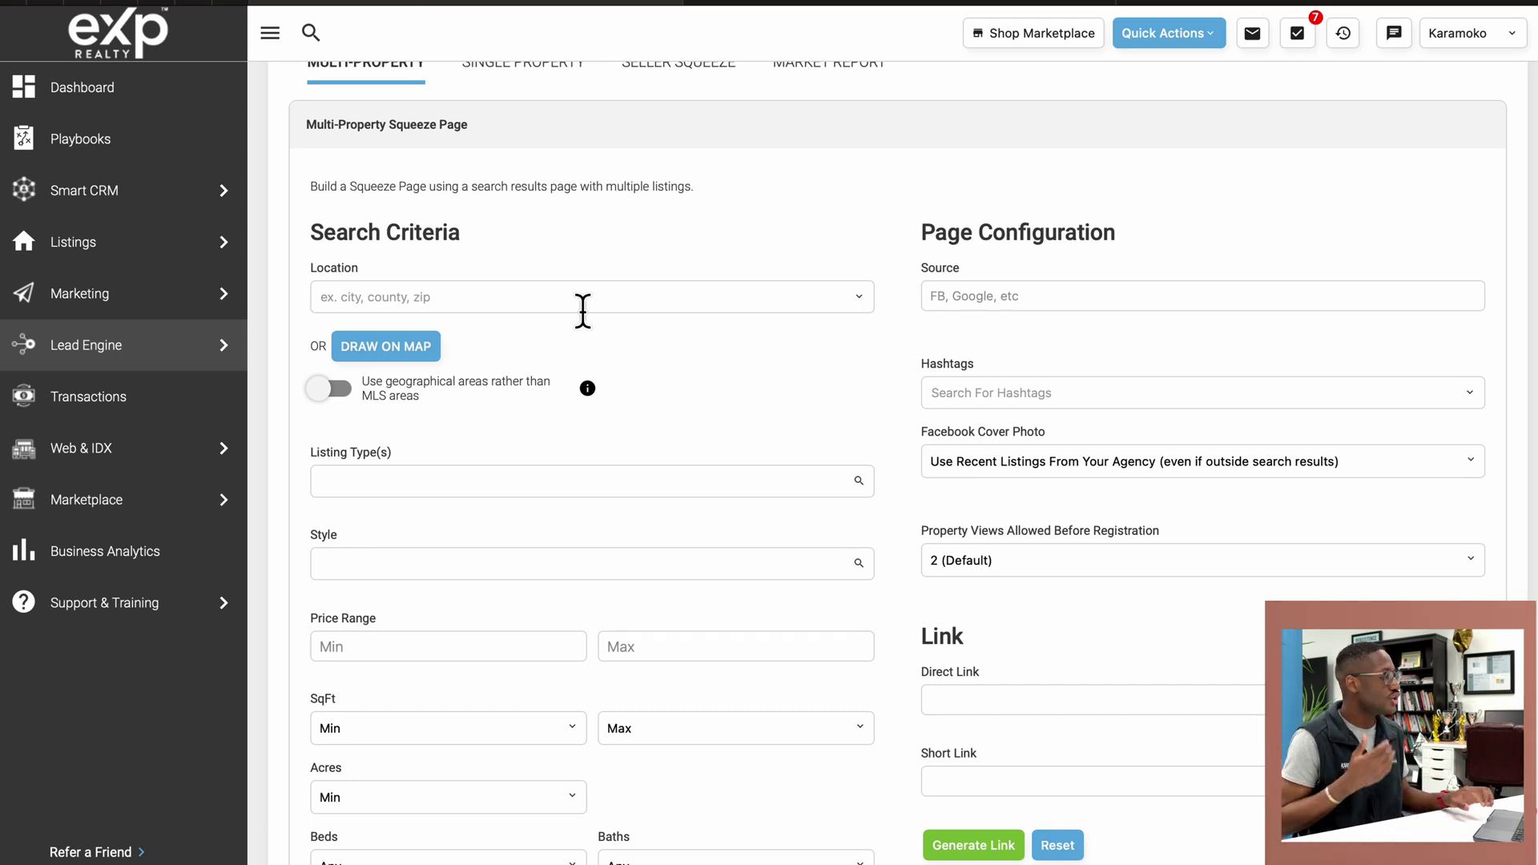
scroll(582, 311, up, 1)
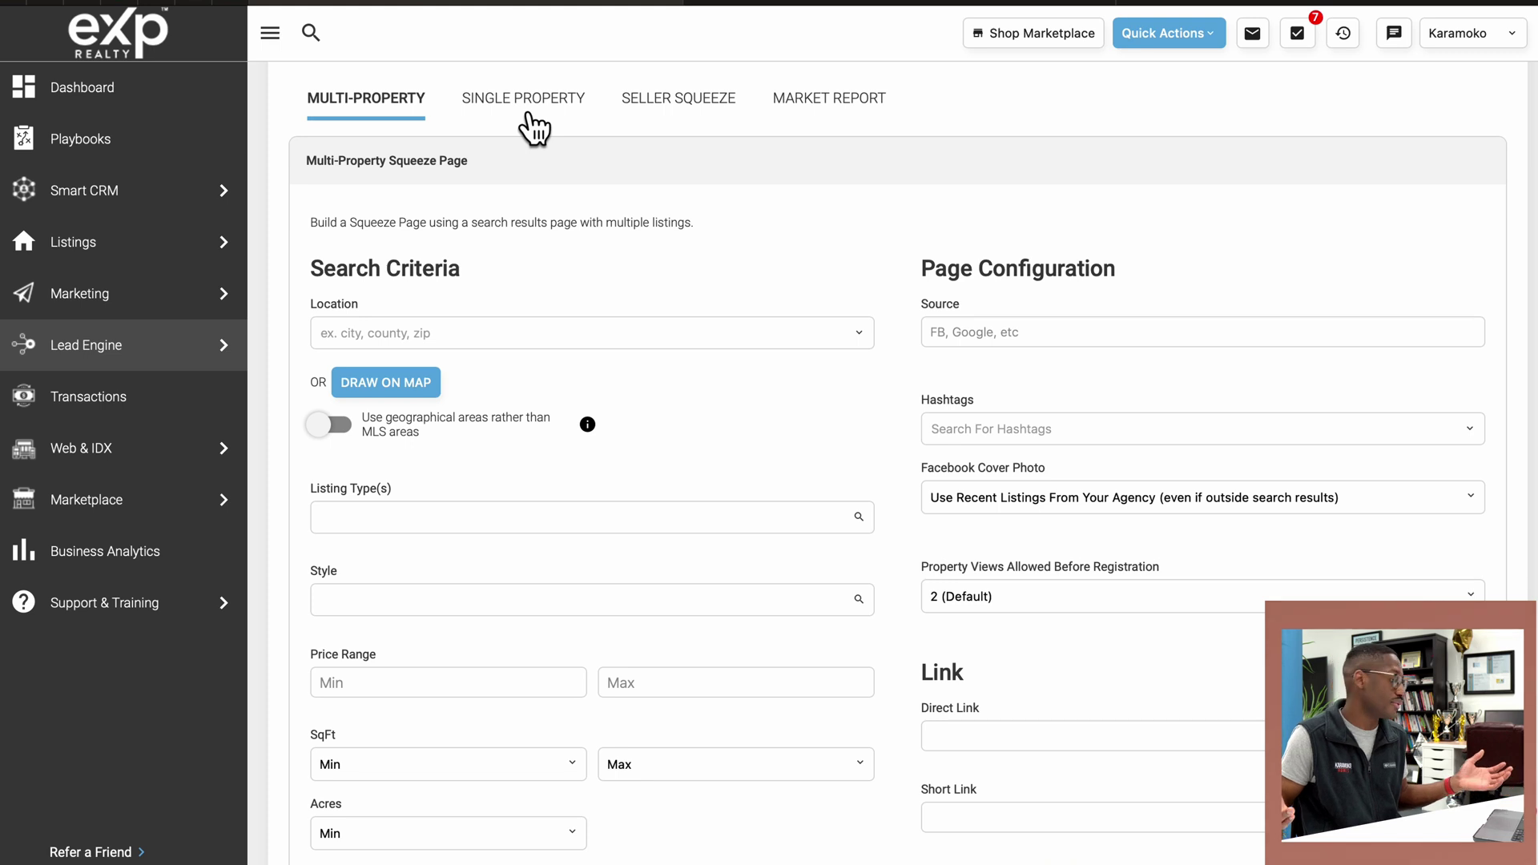
scroll(529, 128, down, 5)
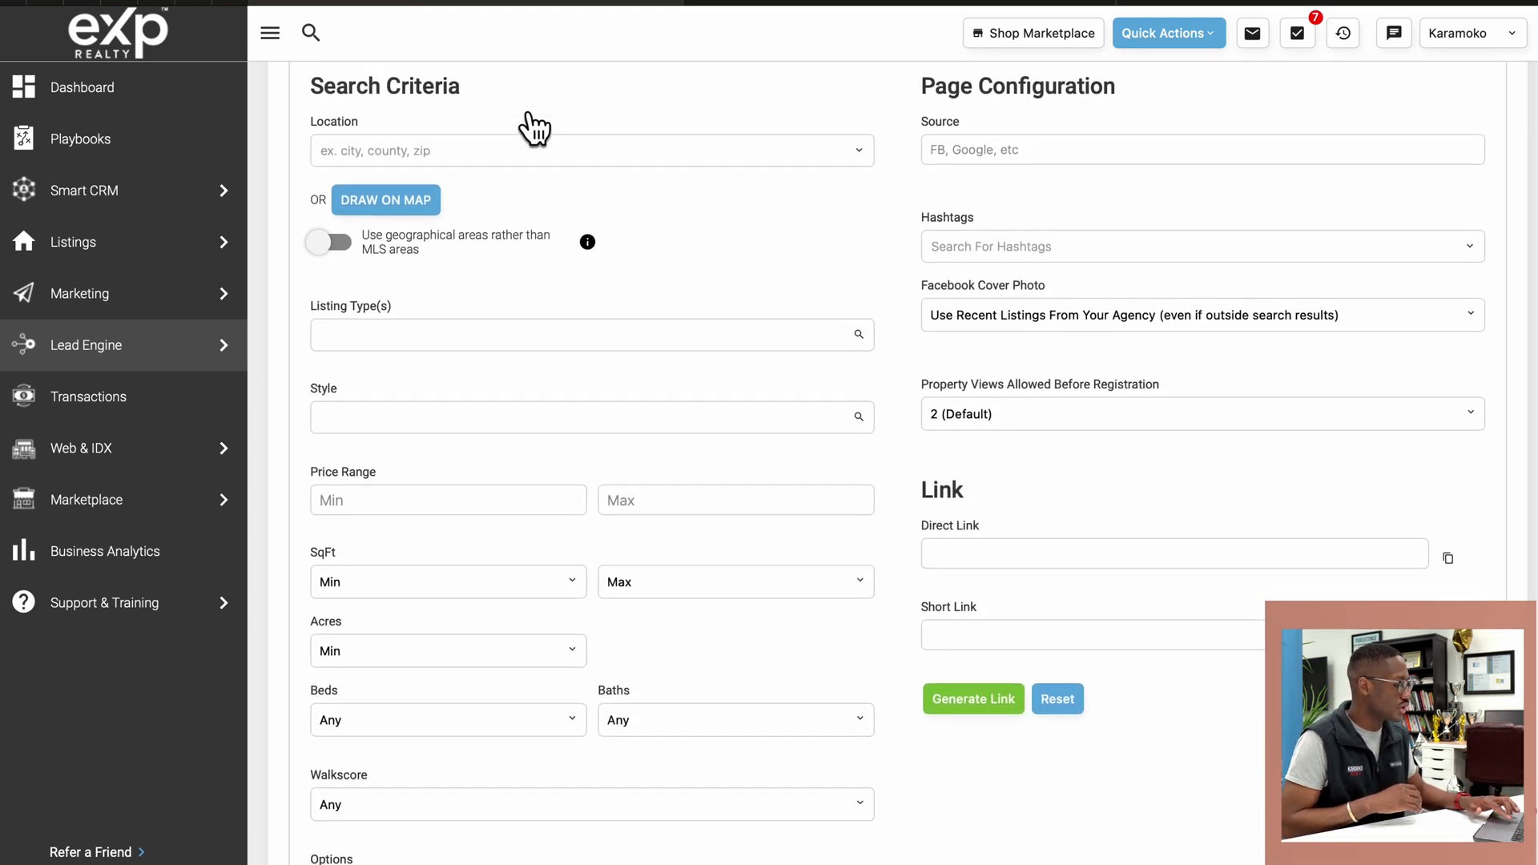
Set the multi-property search location to Zip : 90210, CA and the listing type to Single Family.
click(463, 160)
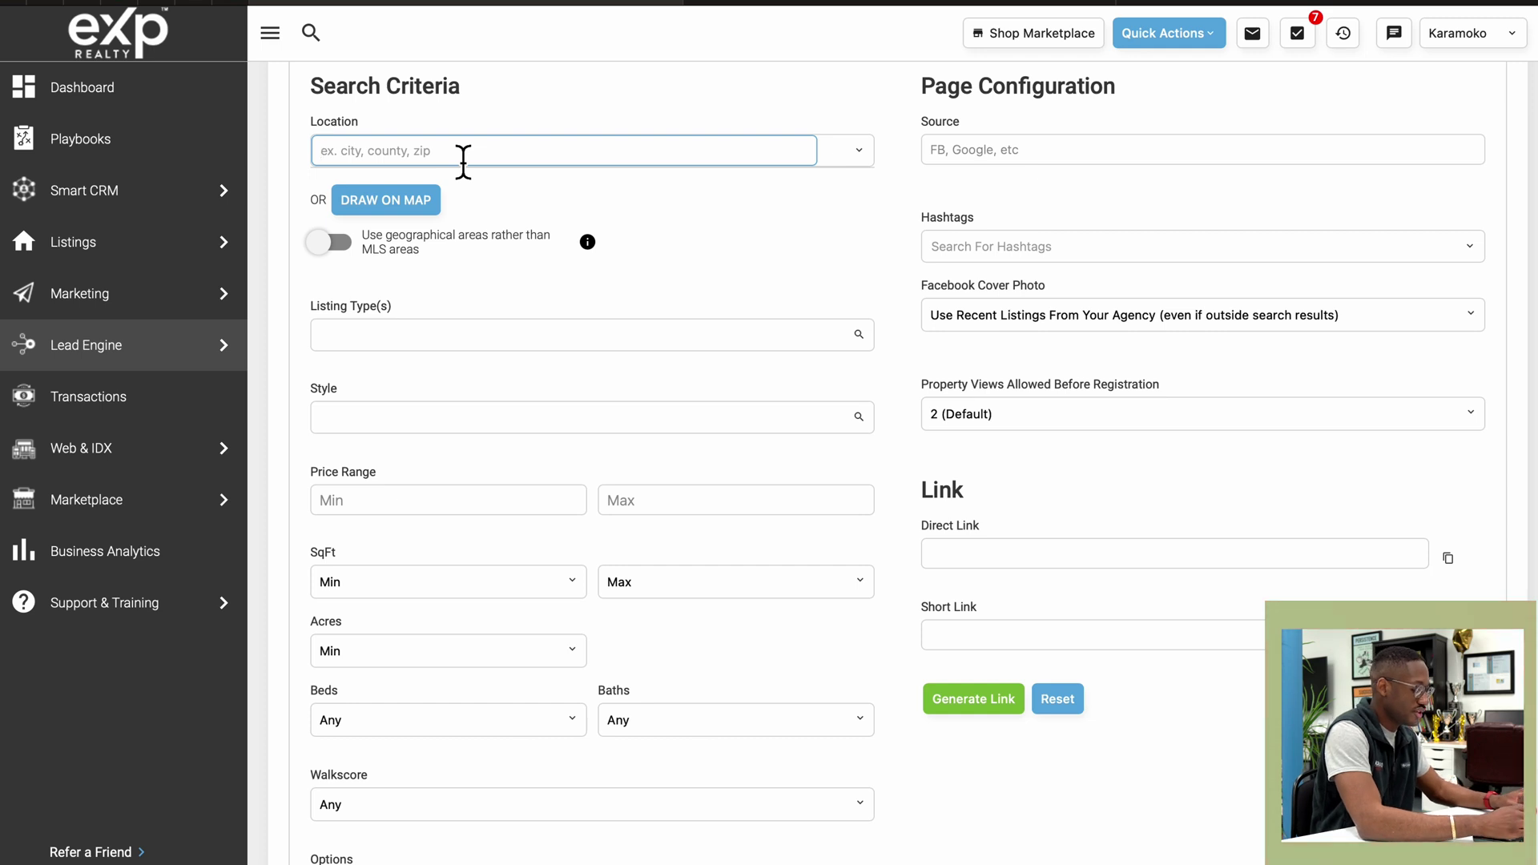
text(90210)
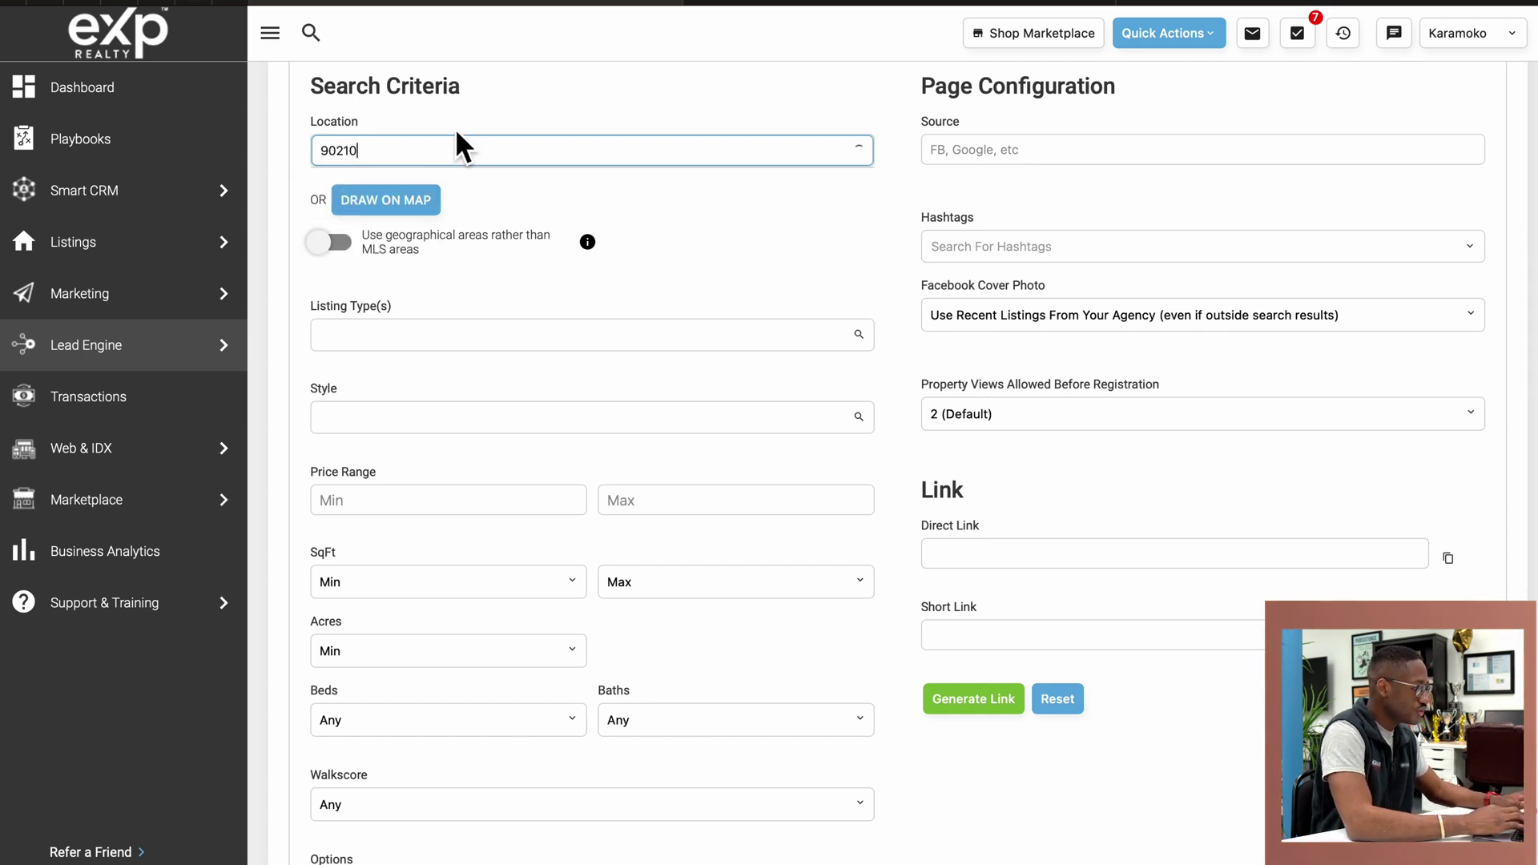
click(509, 186)
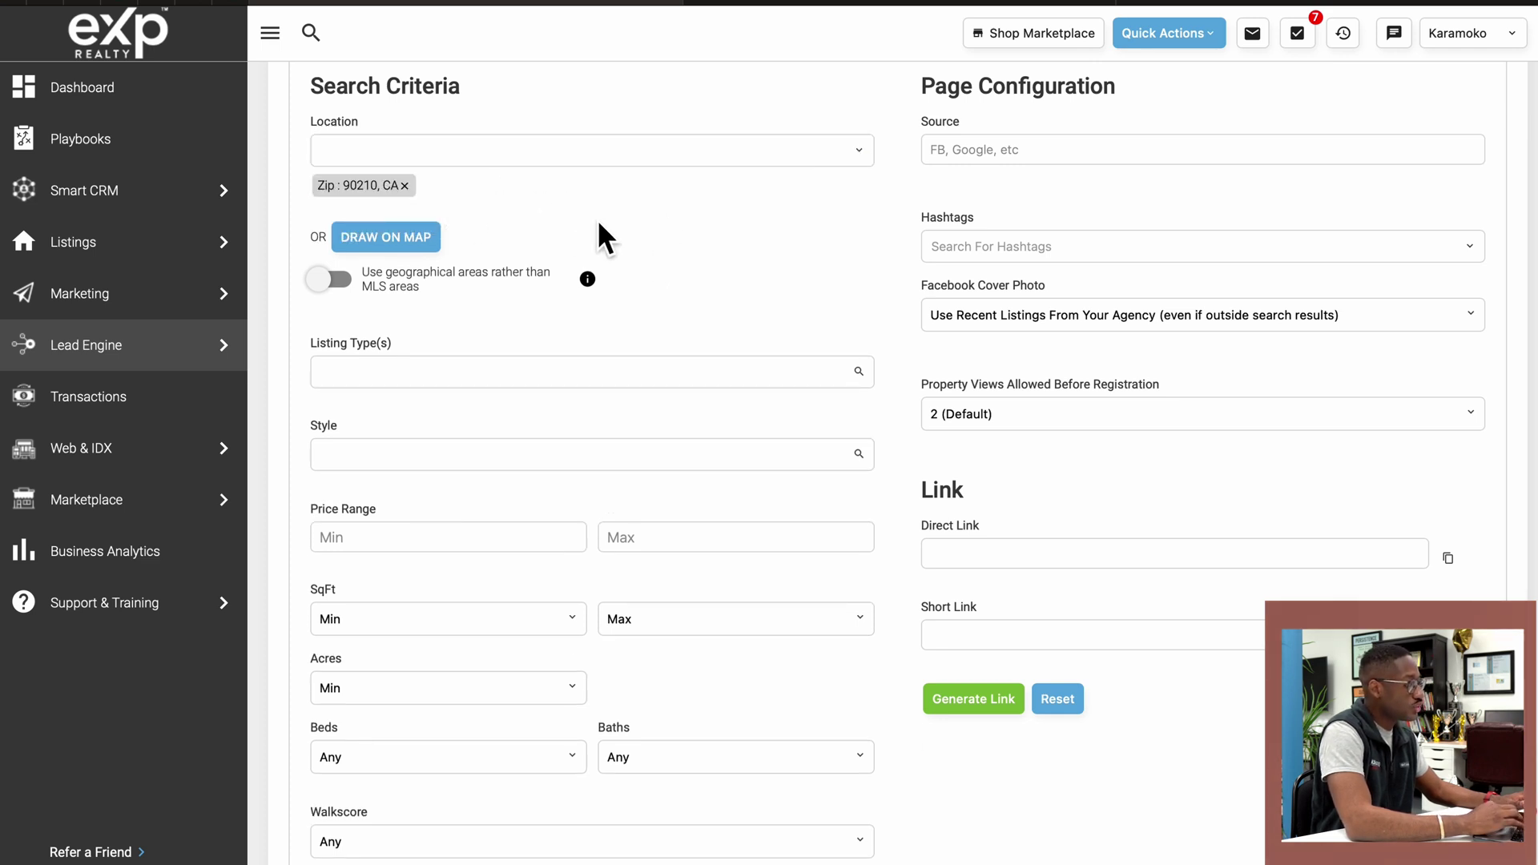
scroll(650, 249, down, 3)
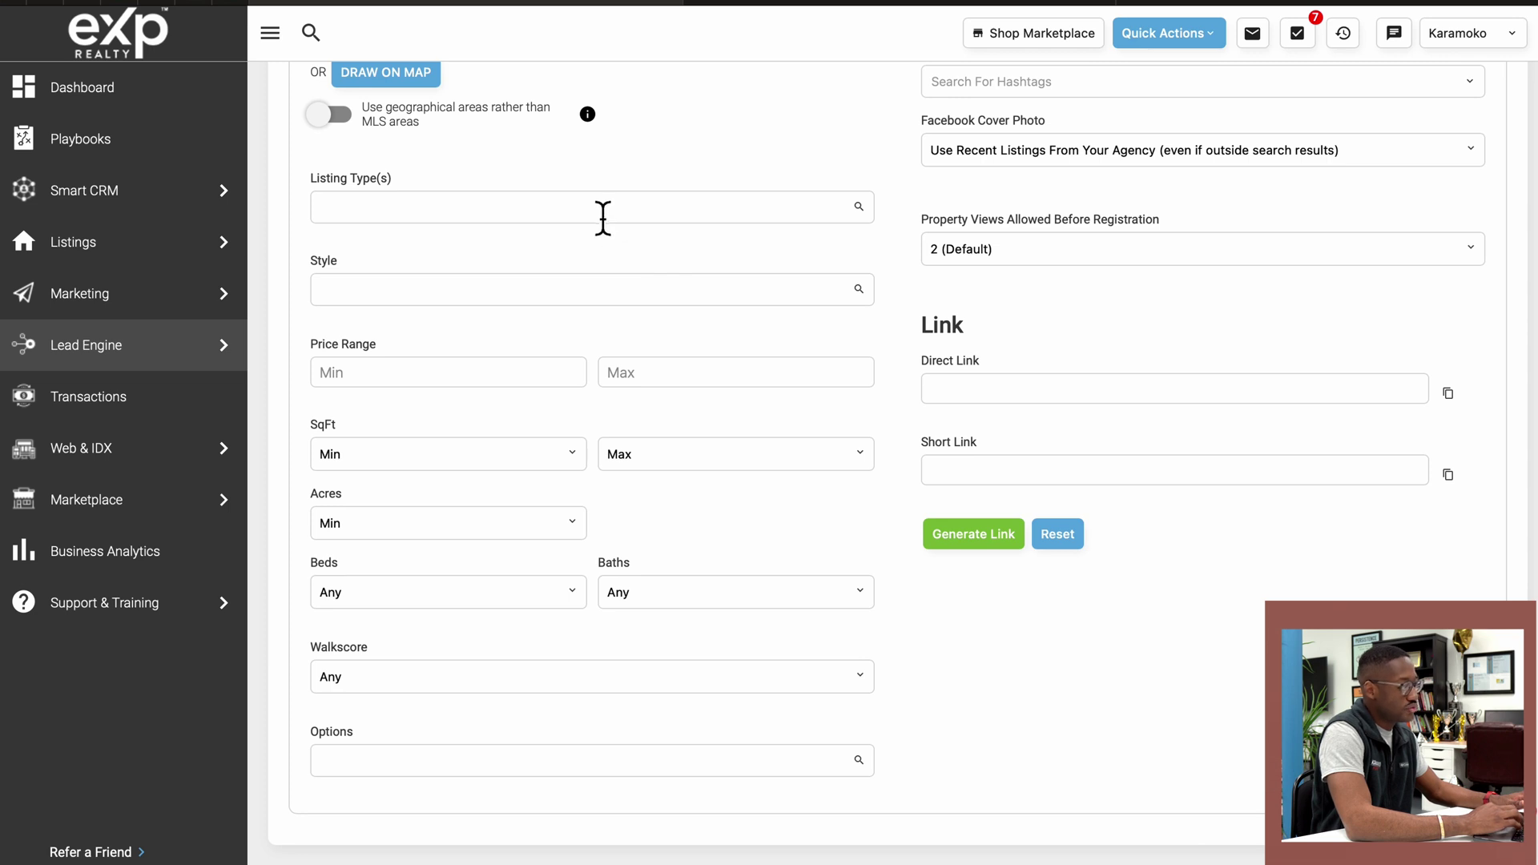
click(603, 214)
scroll(576, 343, down, 5)
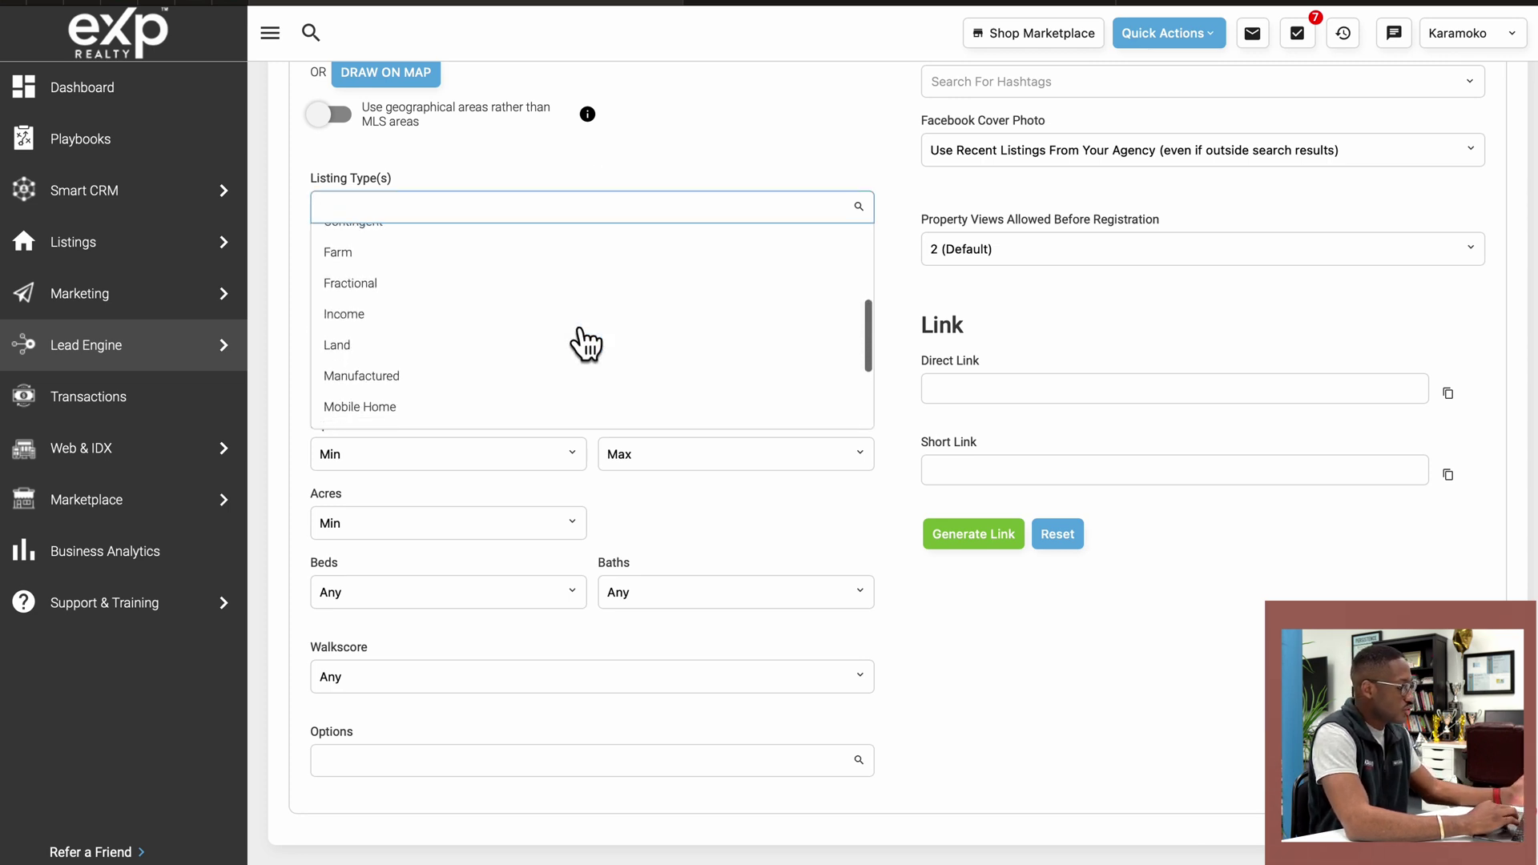
click(527, 389)
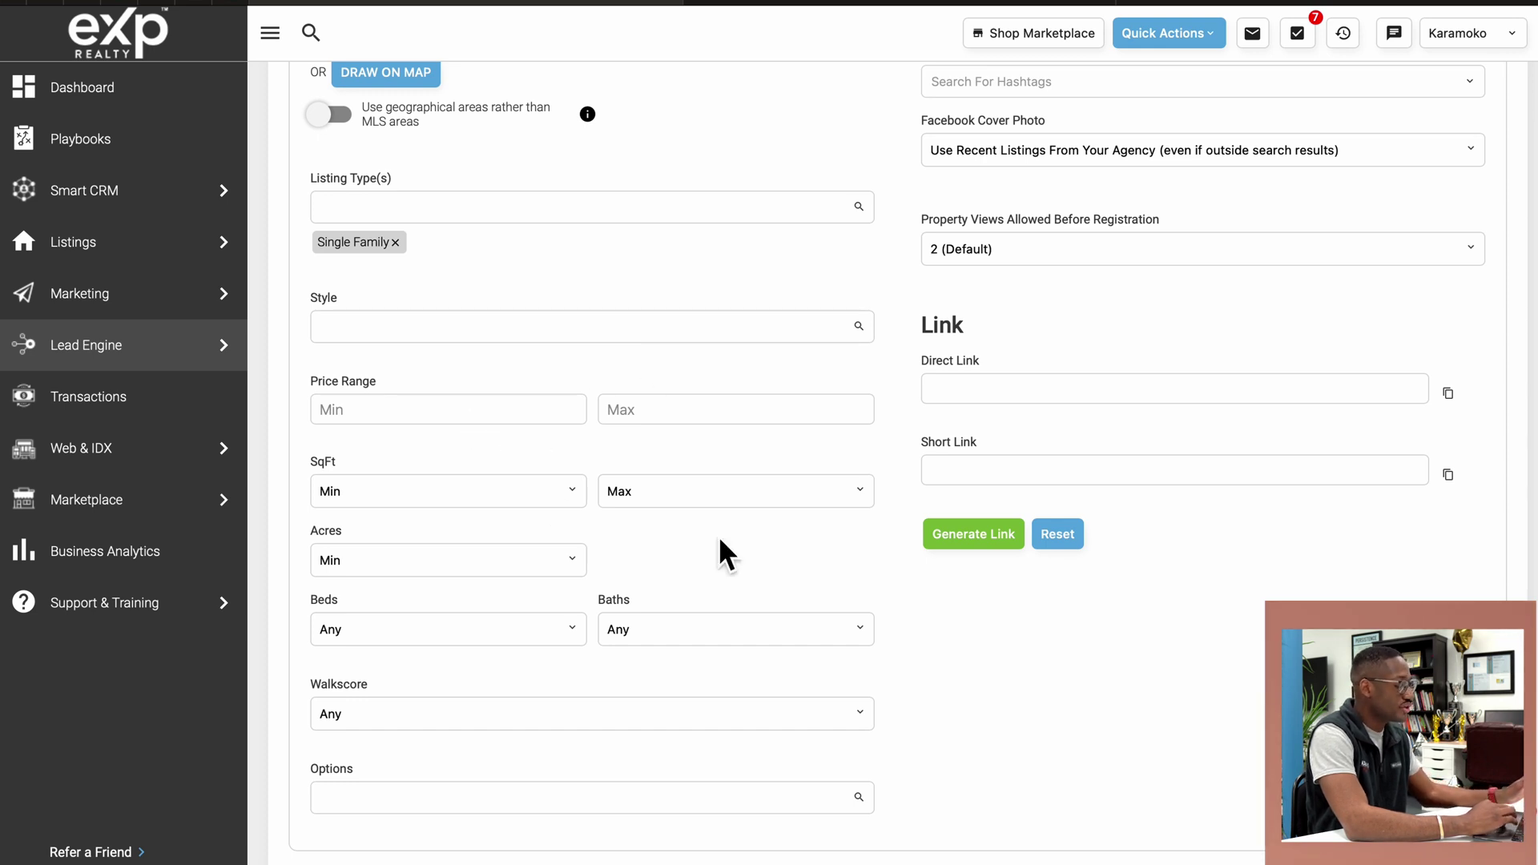
scroll(720, 541, down, 1)
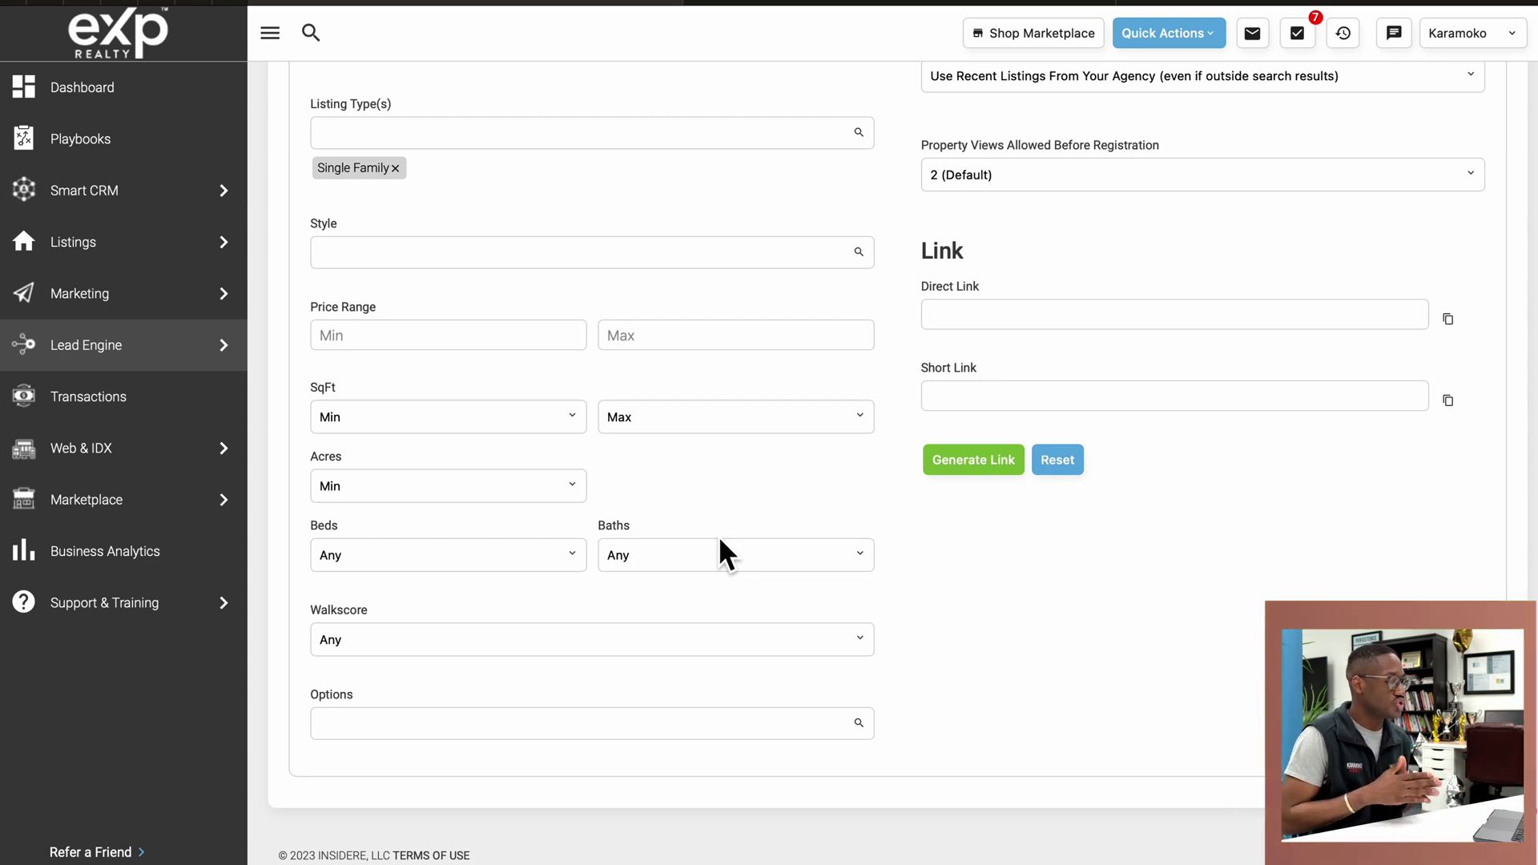
Try Use Photo From Specific Listing as the Facebook cover photo and start selecting an MLS listing for it.
scroll(720, 539, up, 5)
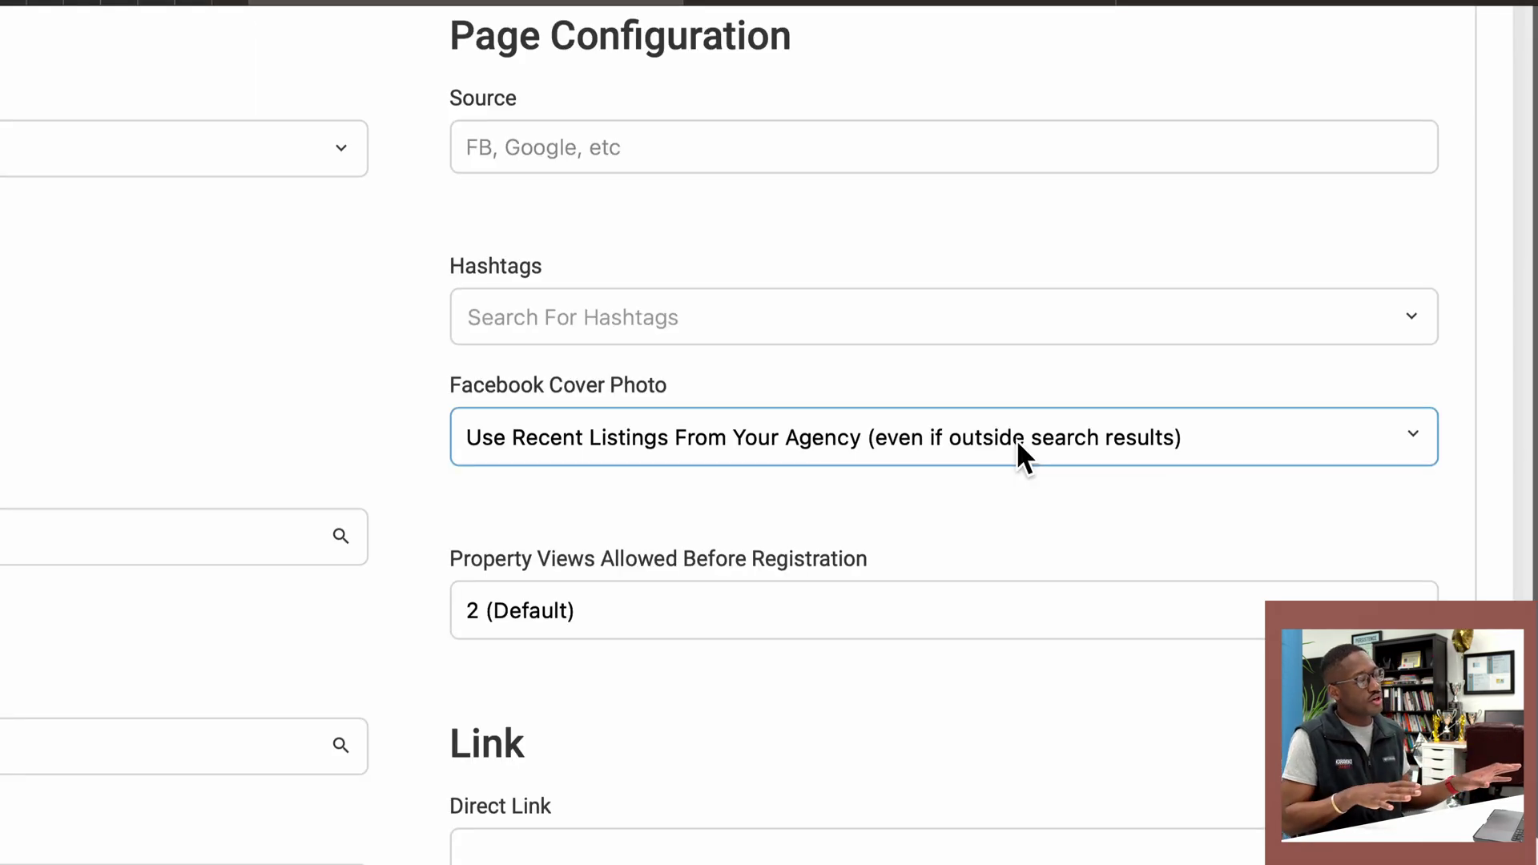
click(1016, 439)
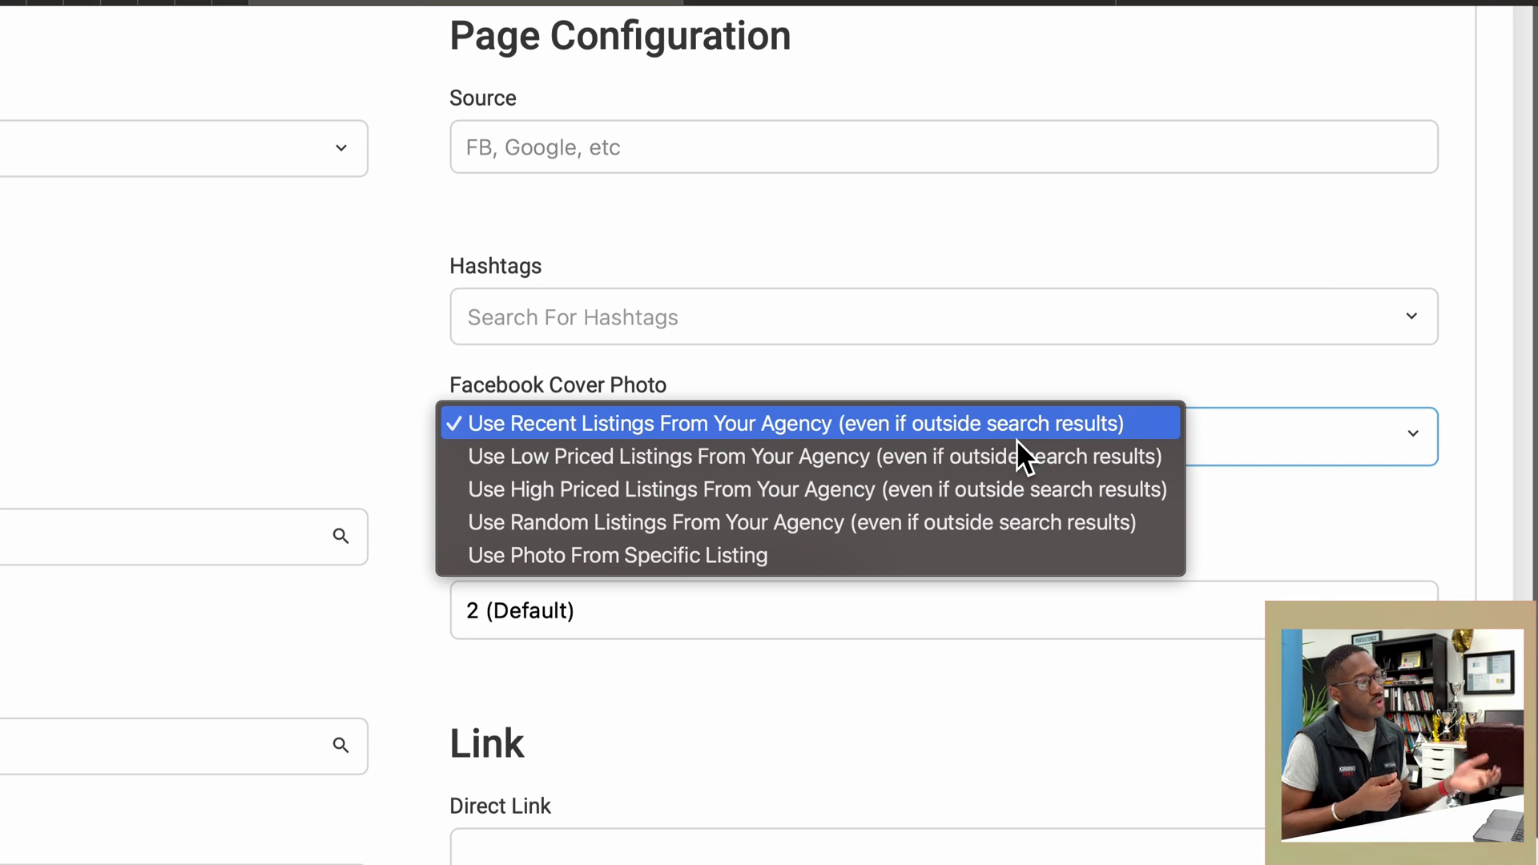
click(1391, 458)
click(1290, 436)
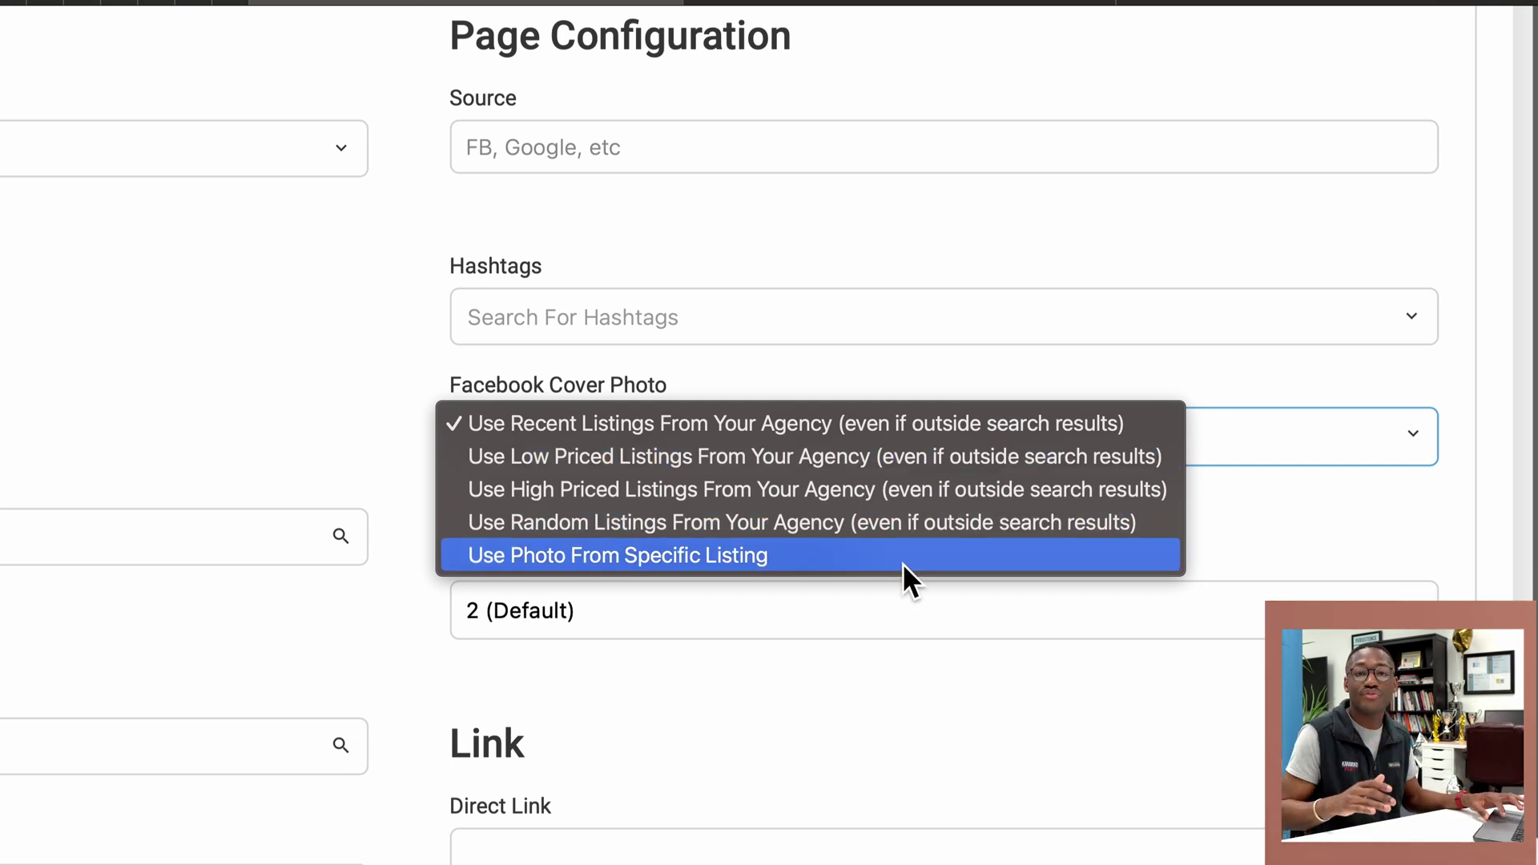
click(902, 563)
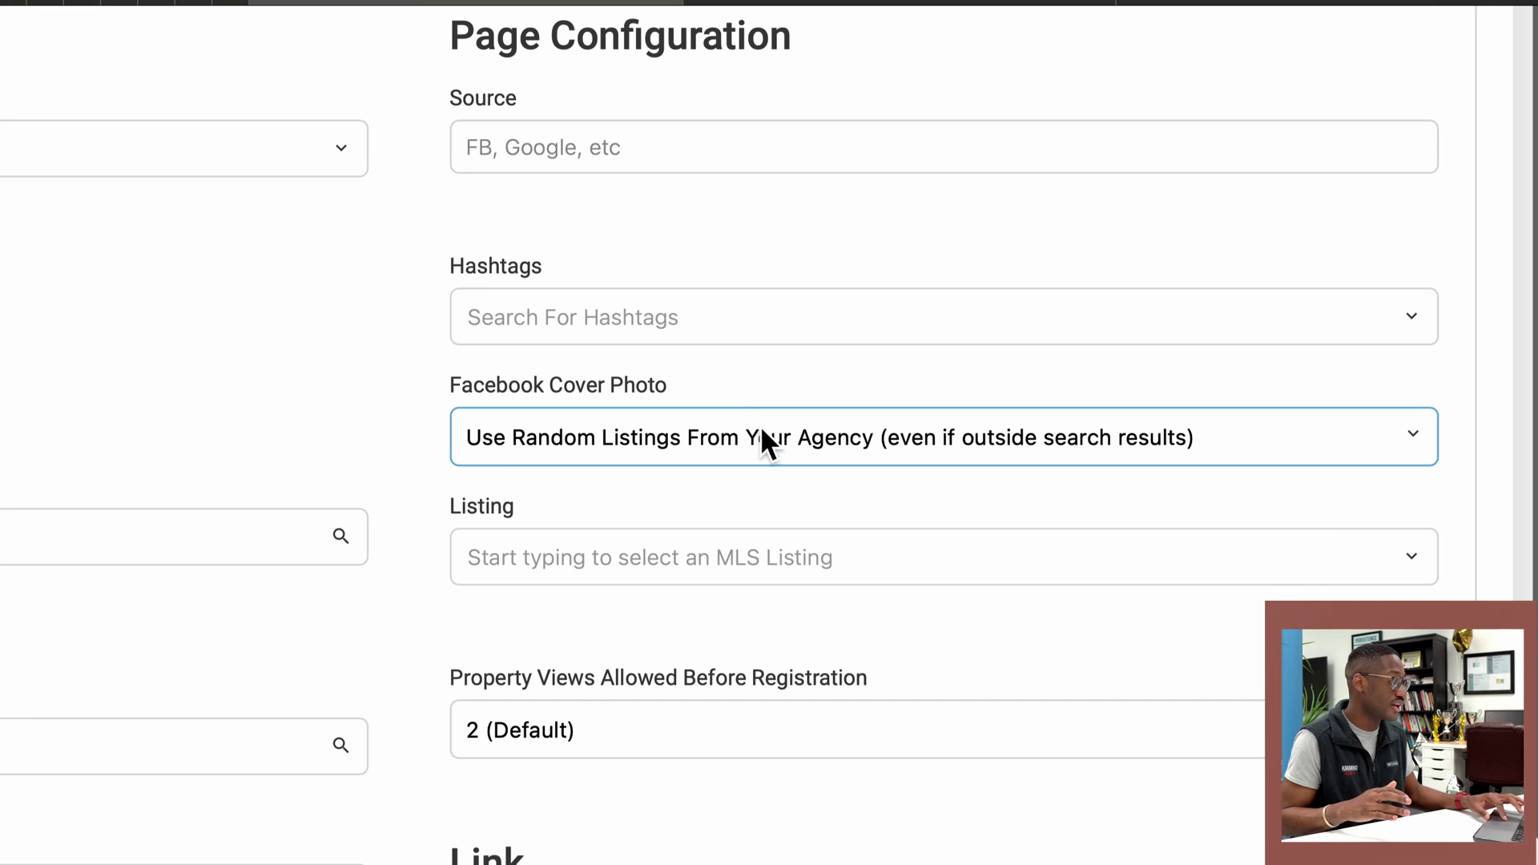
click(591, 554)
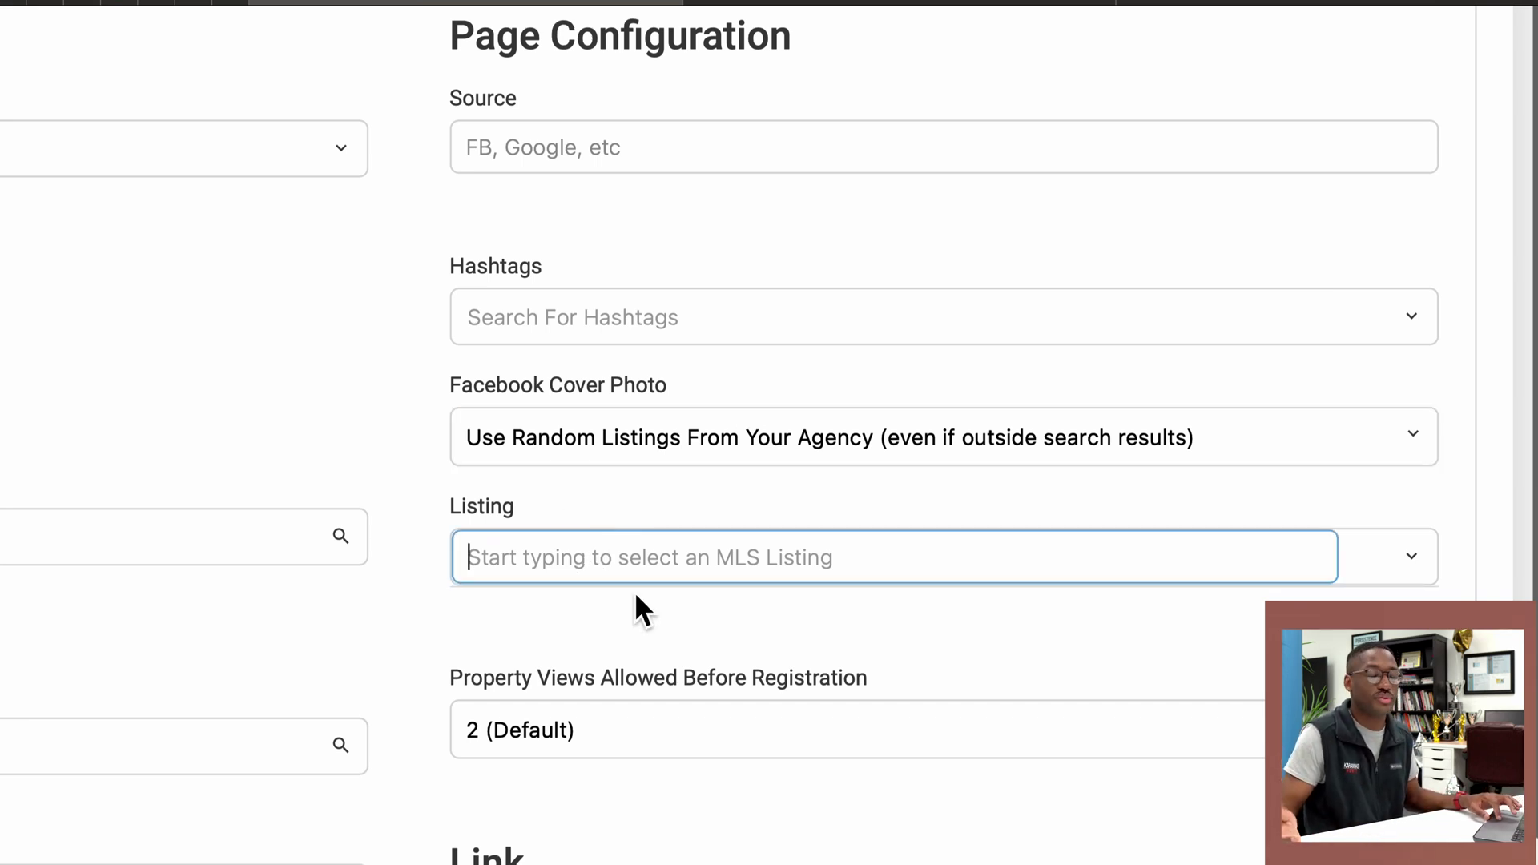
Try high-priced agency listings for the Facebook cover photo, and settle on Use Random Listings From Your Agency (even if outside search results).
click(622, 454)
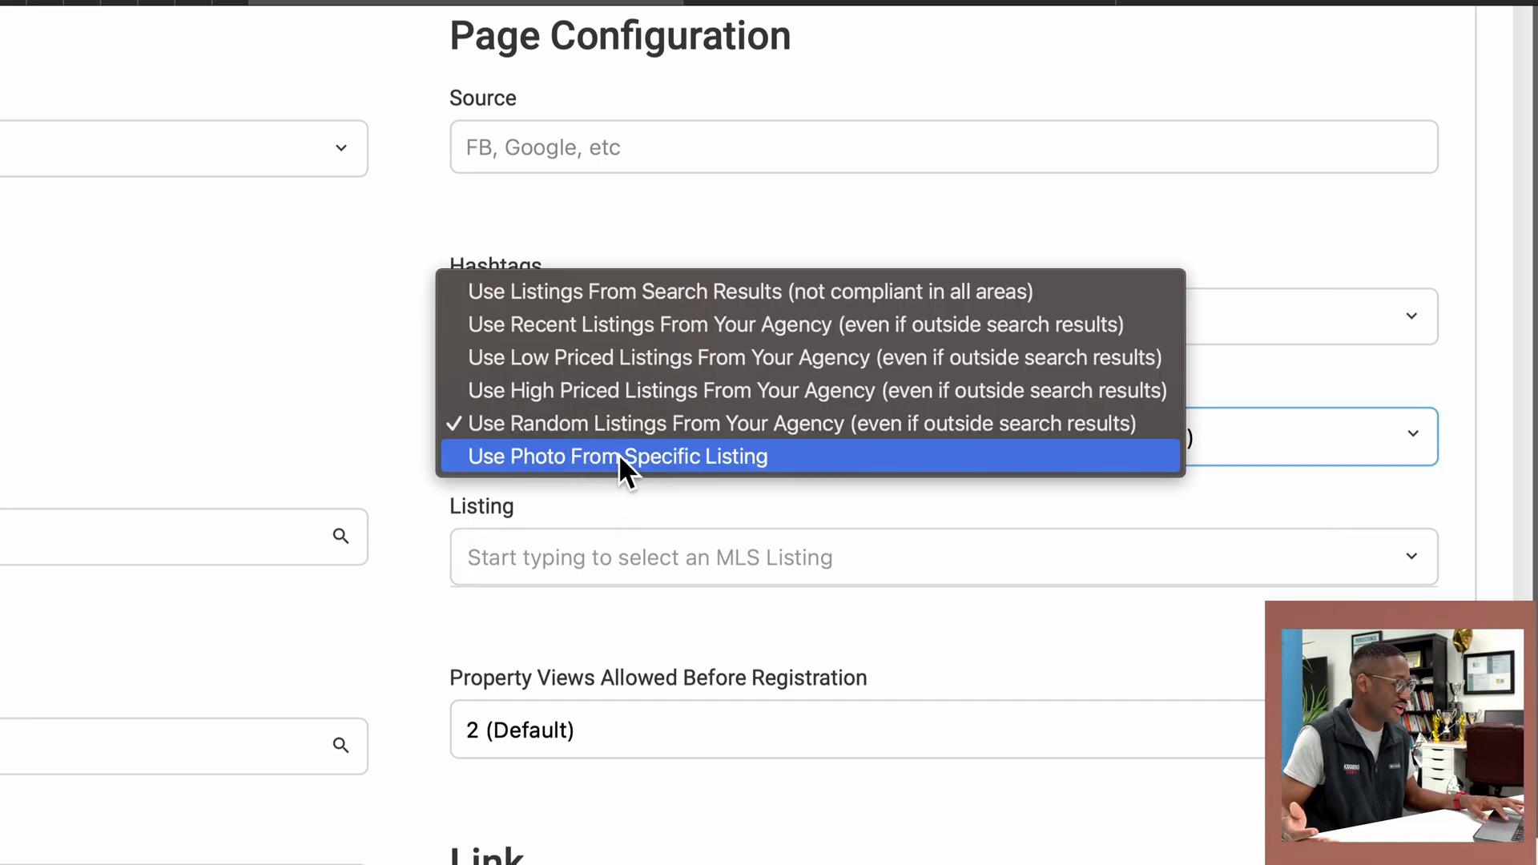
click(657, 426)
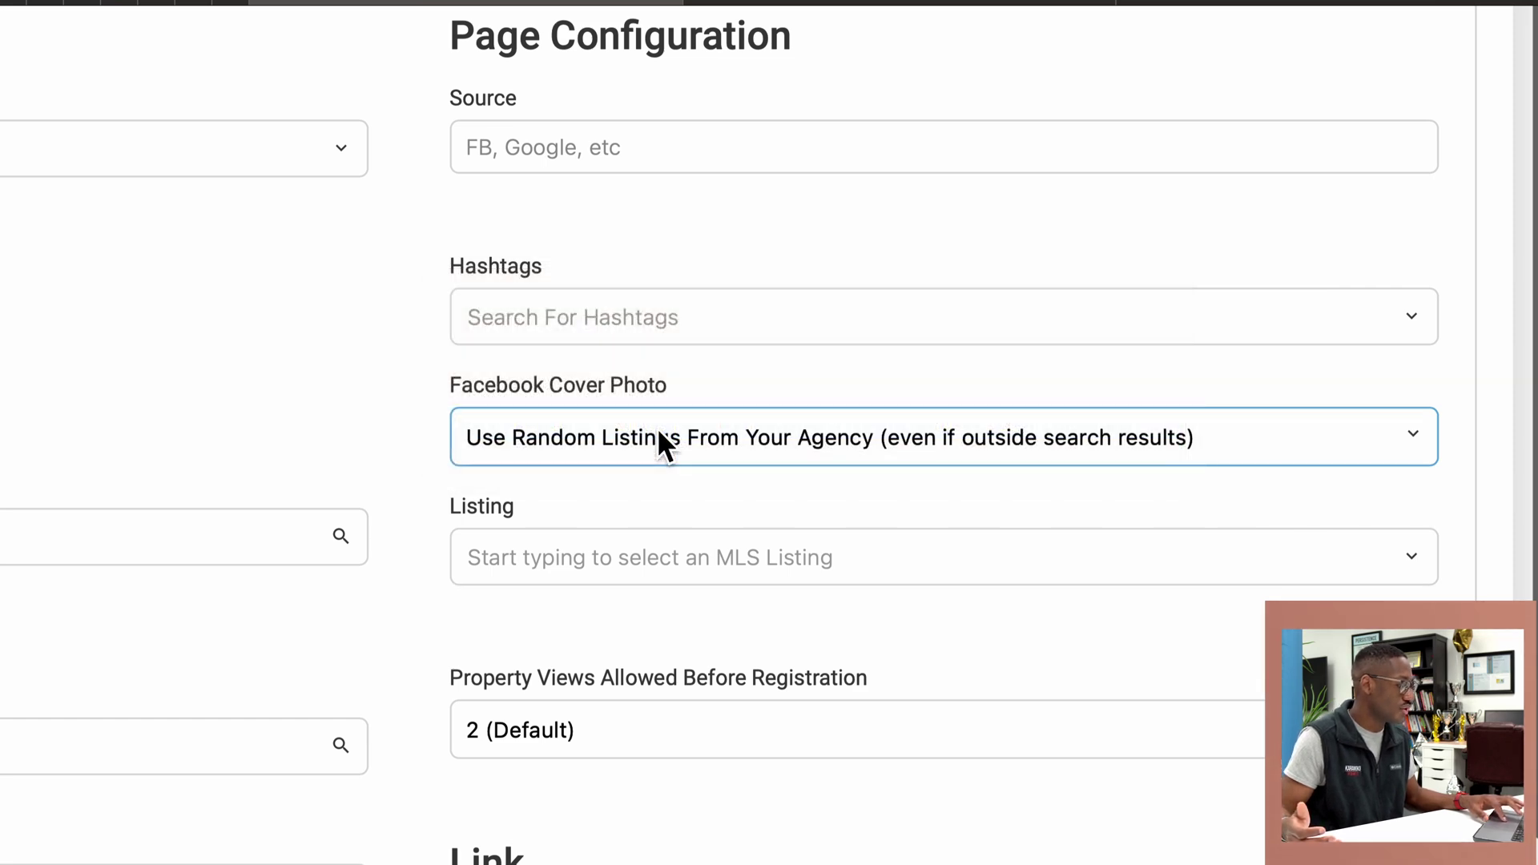
click(660, 440)
click(644, 397)
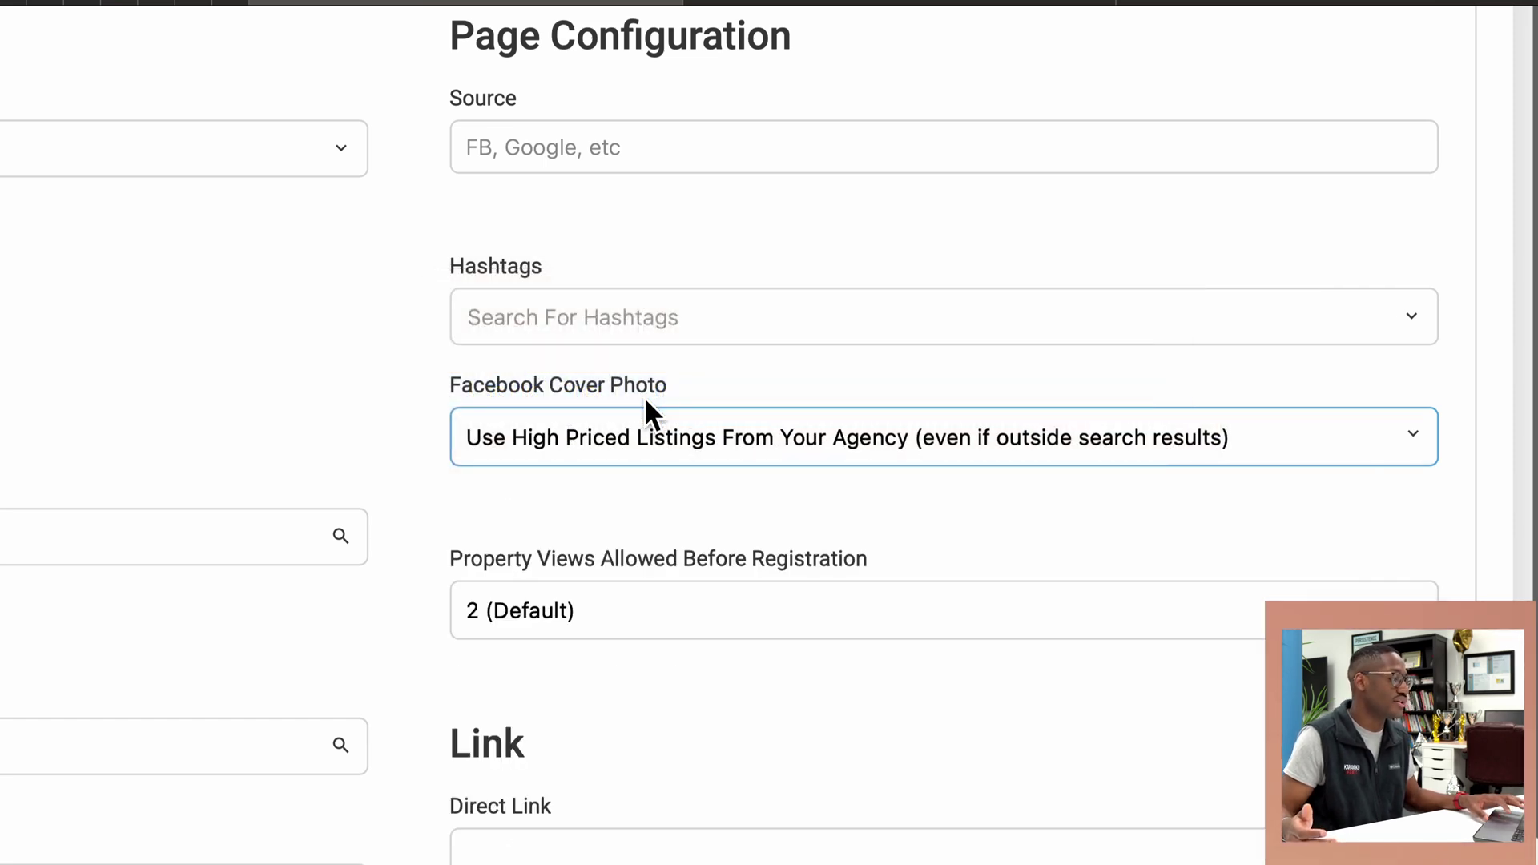
click(644, 425)
click(639, 457)
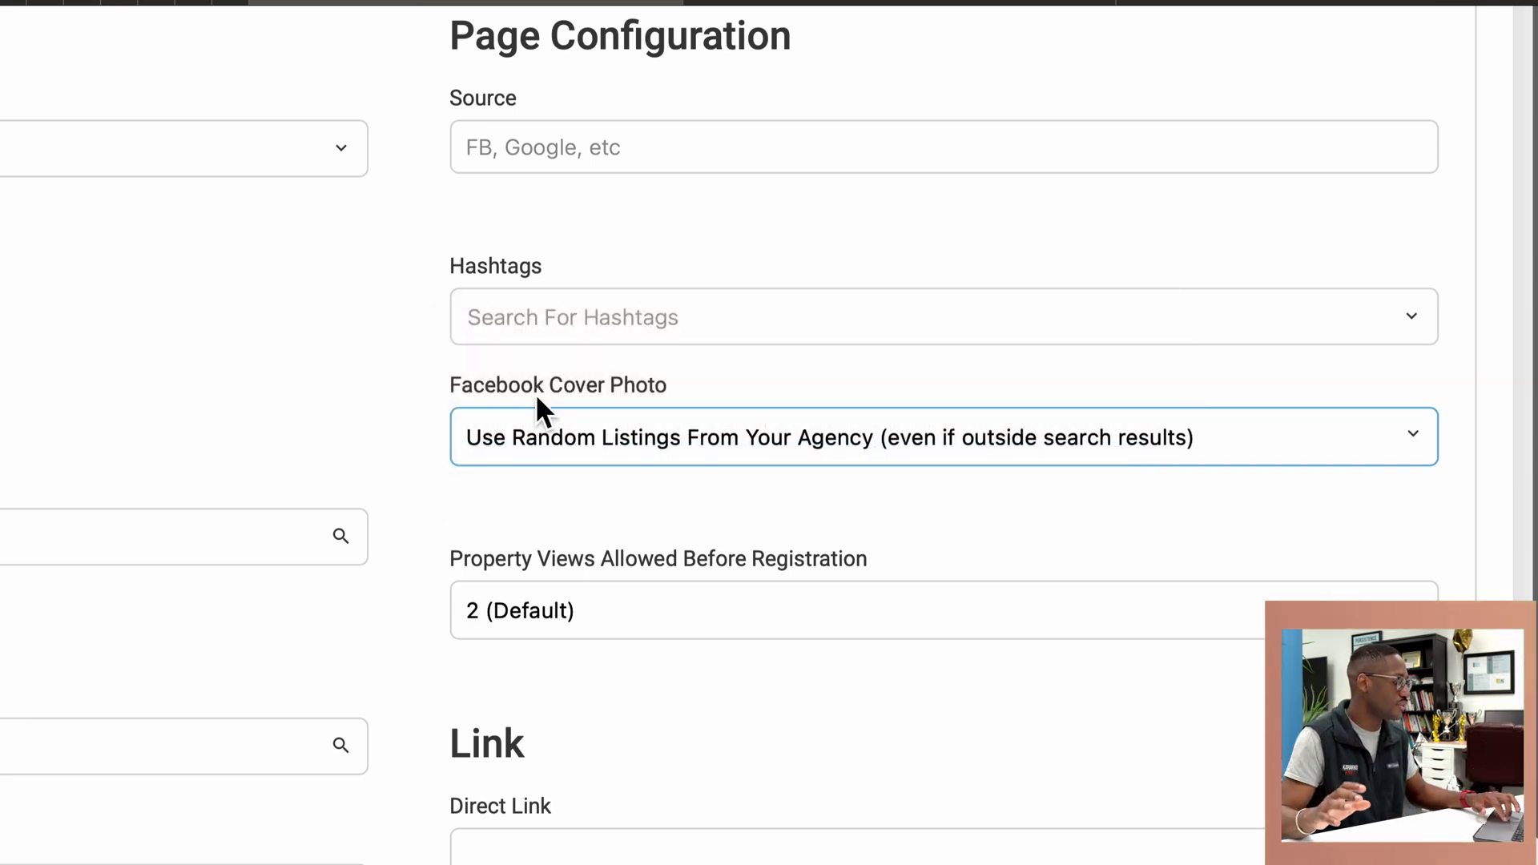
Try 1 (Immediate) for the multi-property page's views allowed before registration and restore 2 (Default).
scroll(537, 398, down, 8)
scroll(536, 399, up, 6)
scroll(537, 398, down, 1)
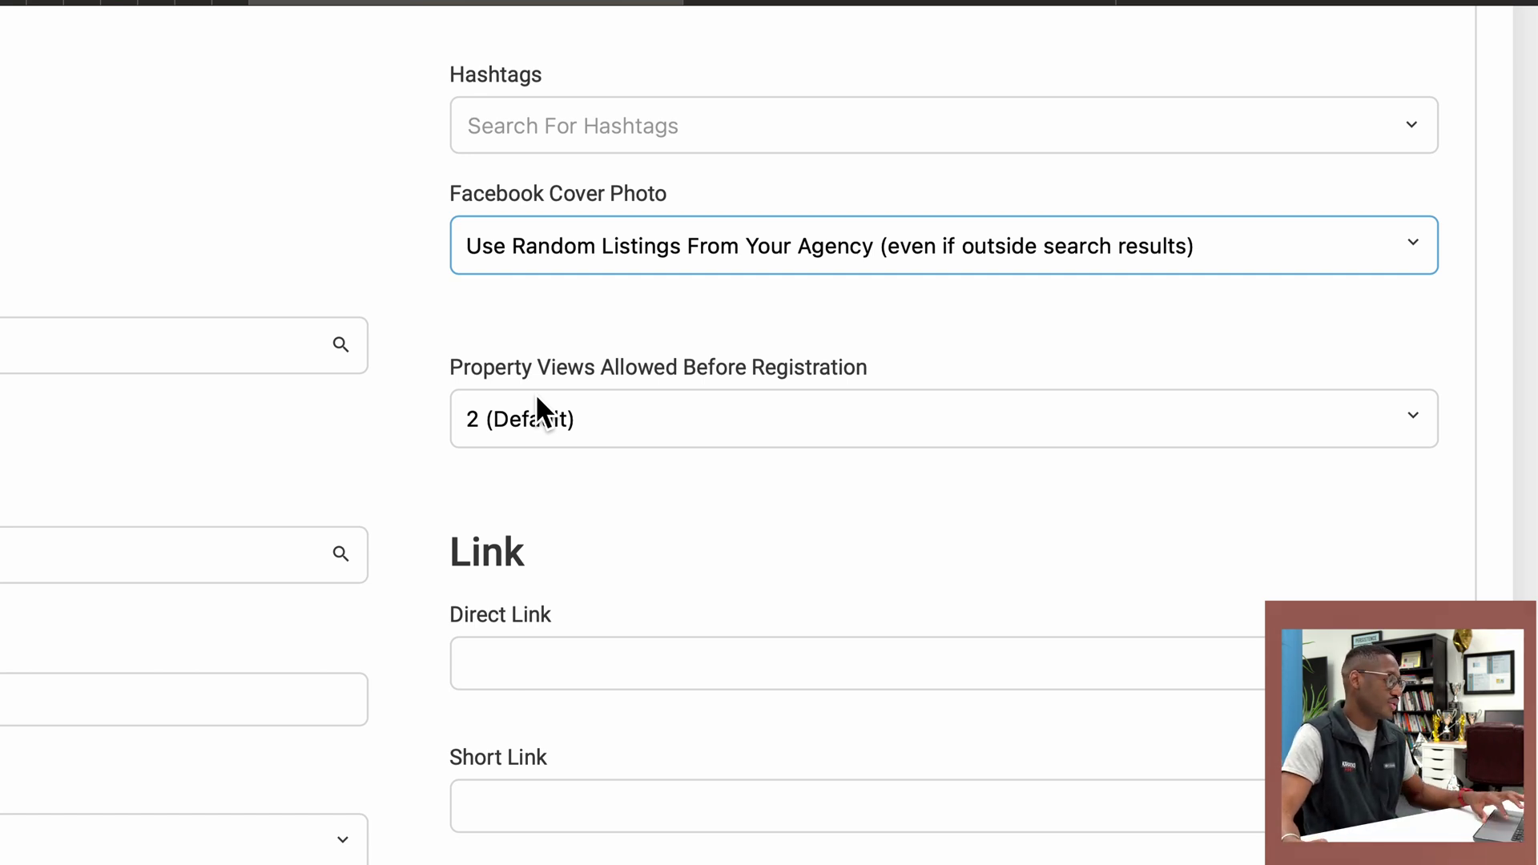
click(536, 403)
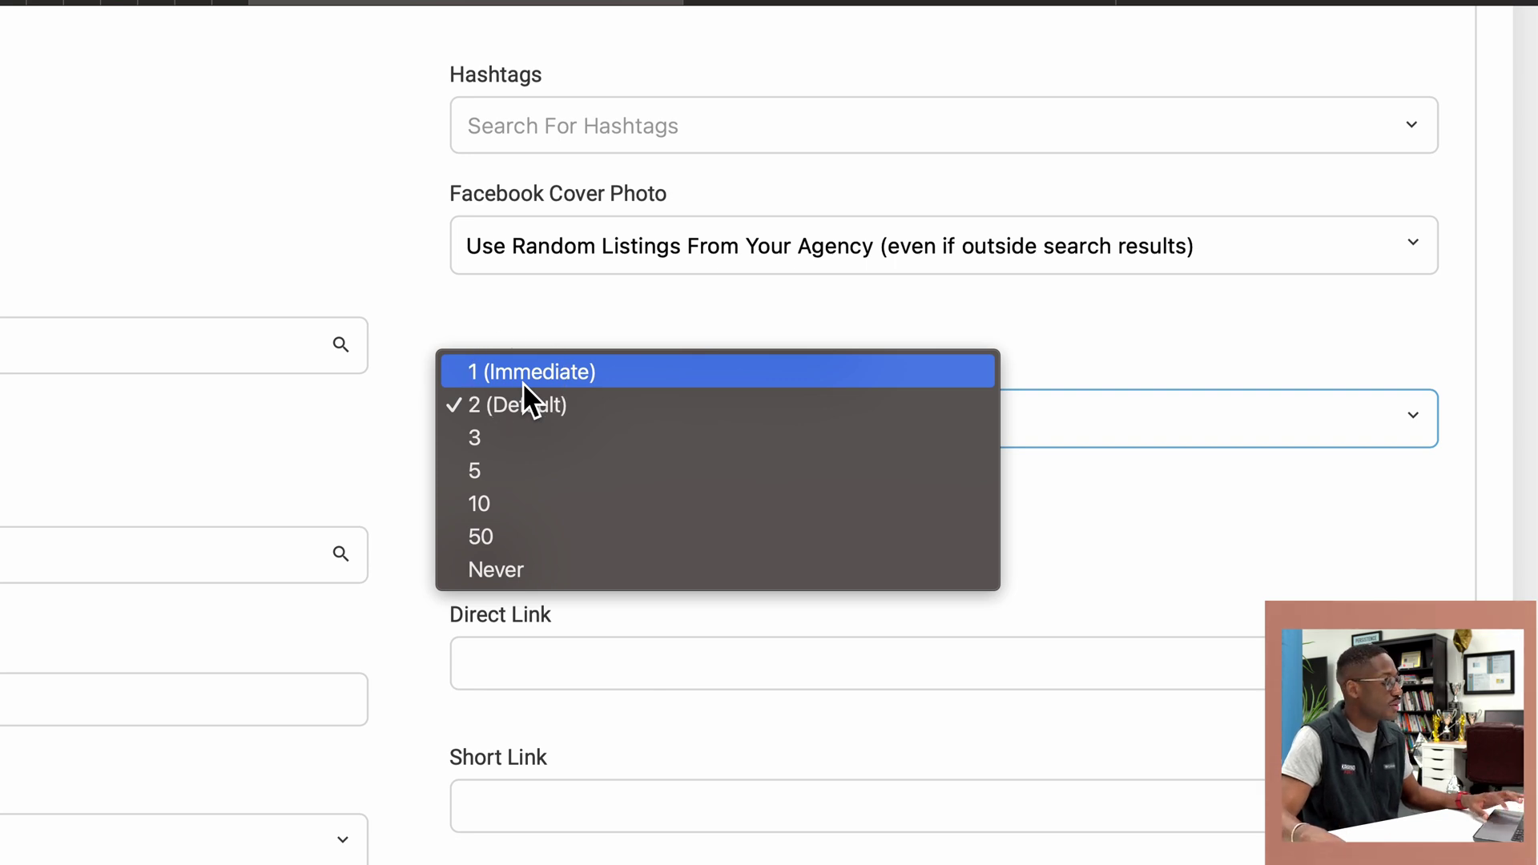
click(523, 383)
click(559, 429)
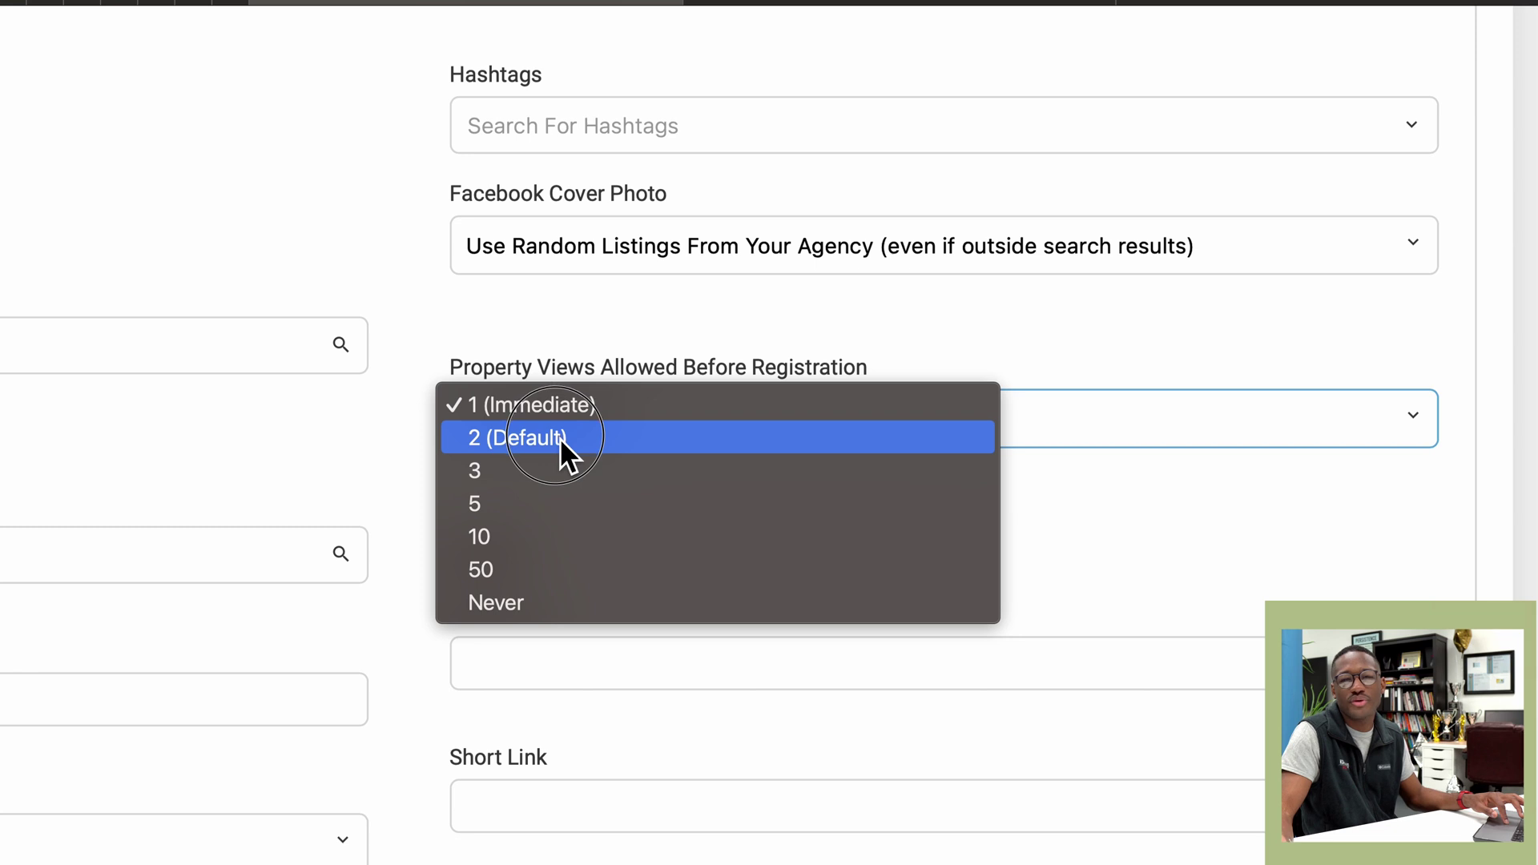
click(559, 439)
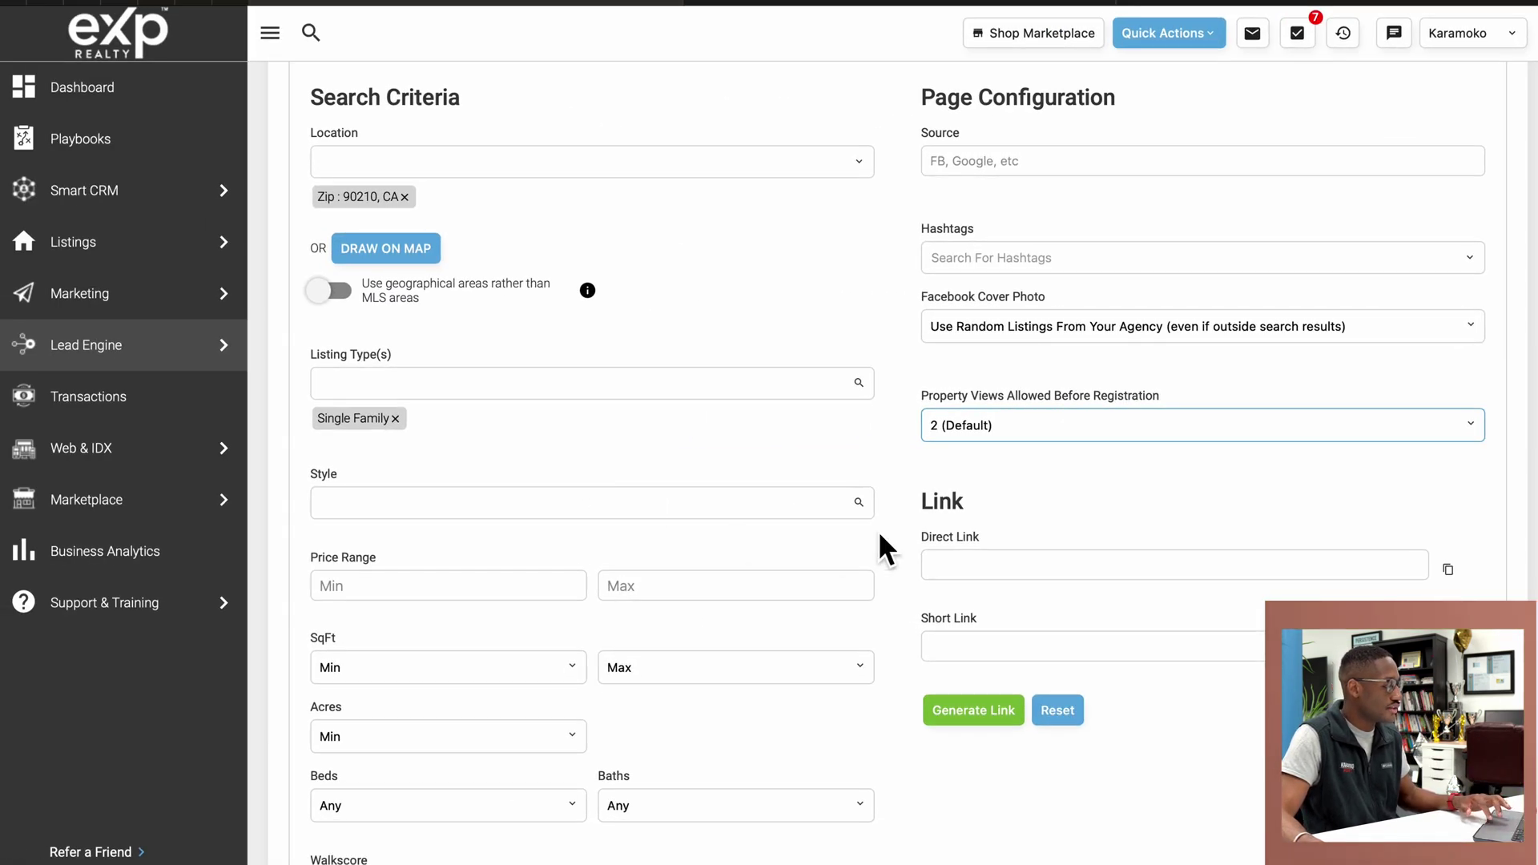
Generate the multi-property squeeze page link and copy the direct link.
scroll(878, 530, down, 2)
click(937, 549)
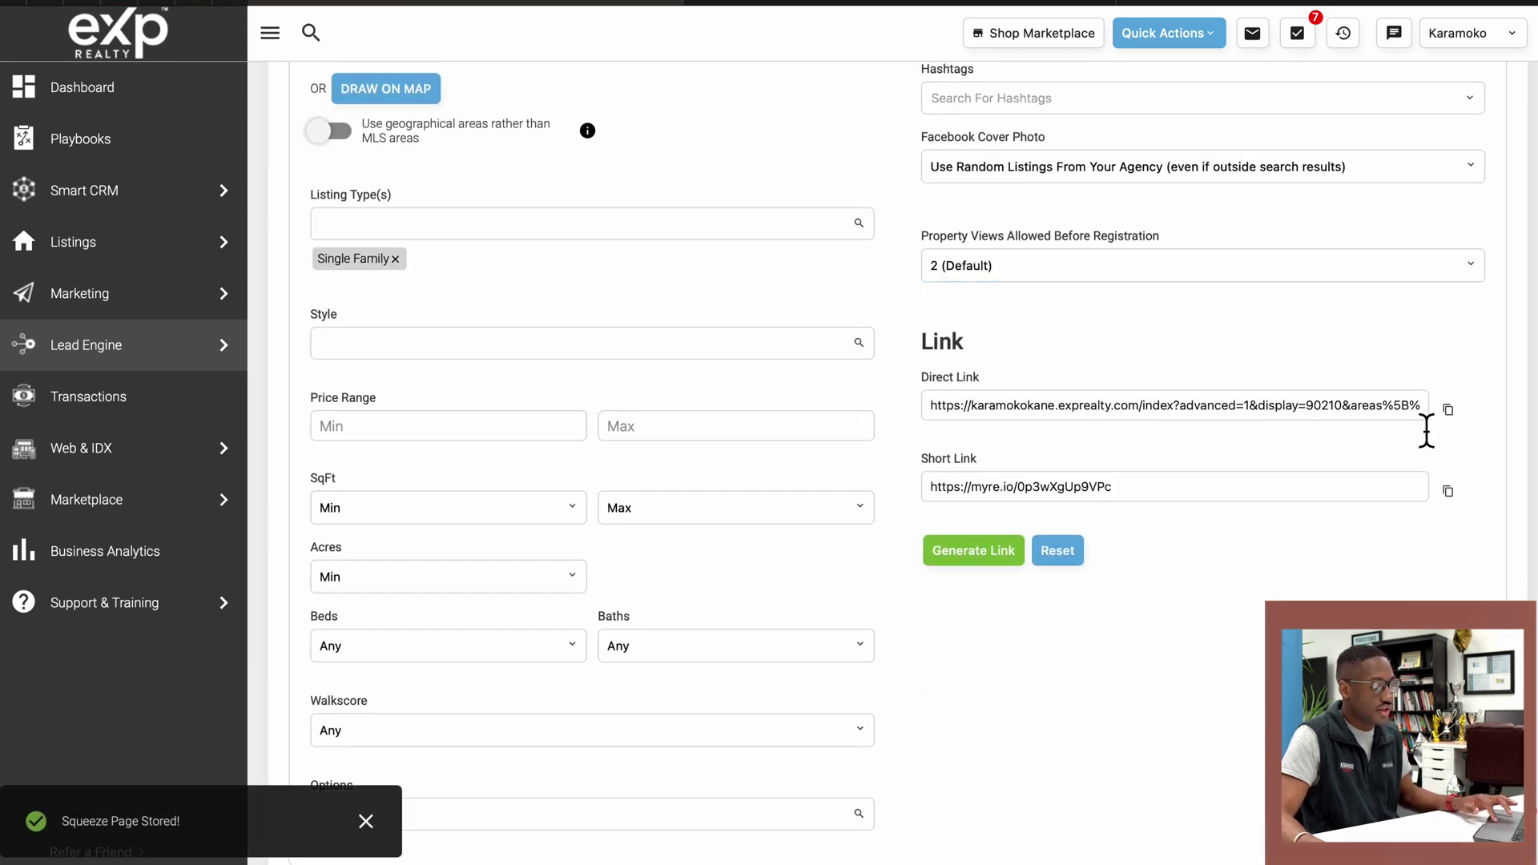
click(1448, 413)
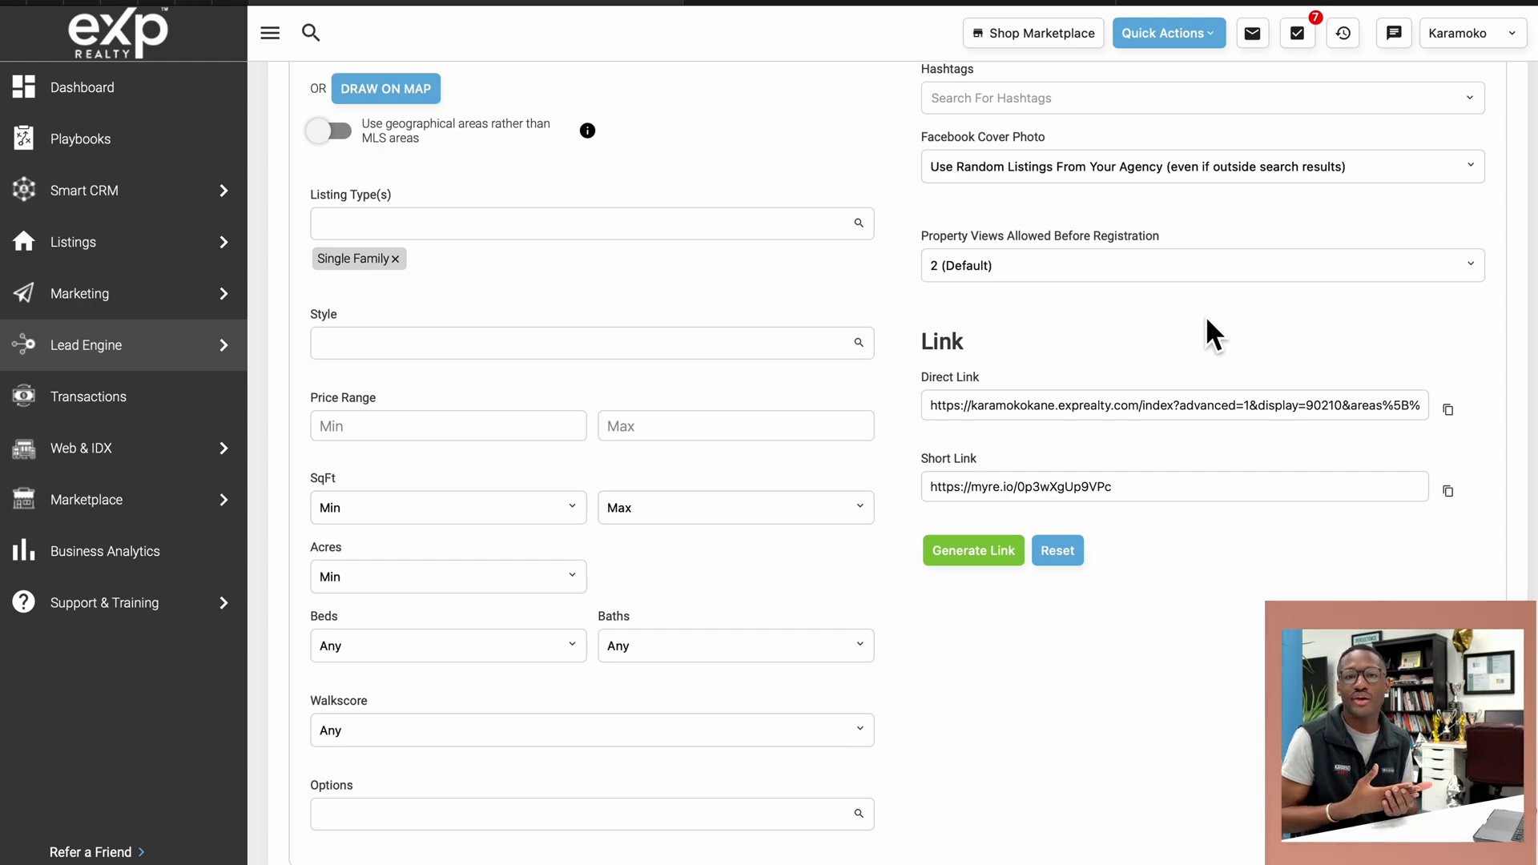
scroll(1205, 316, up, 7)
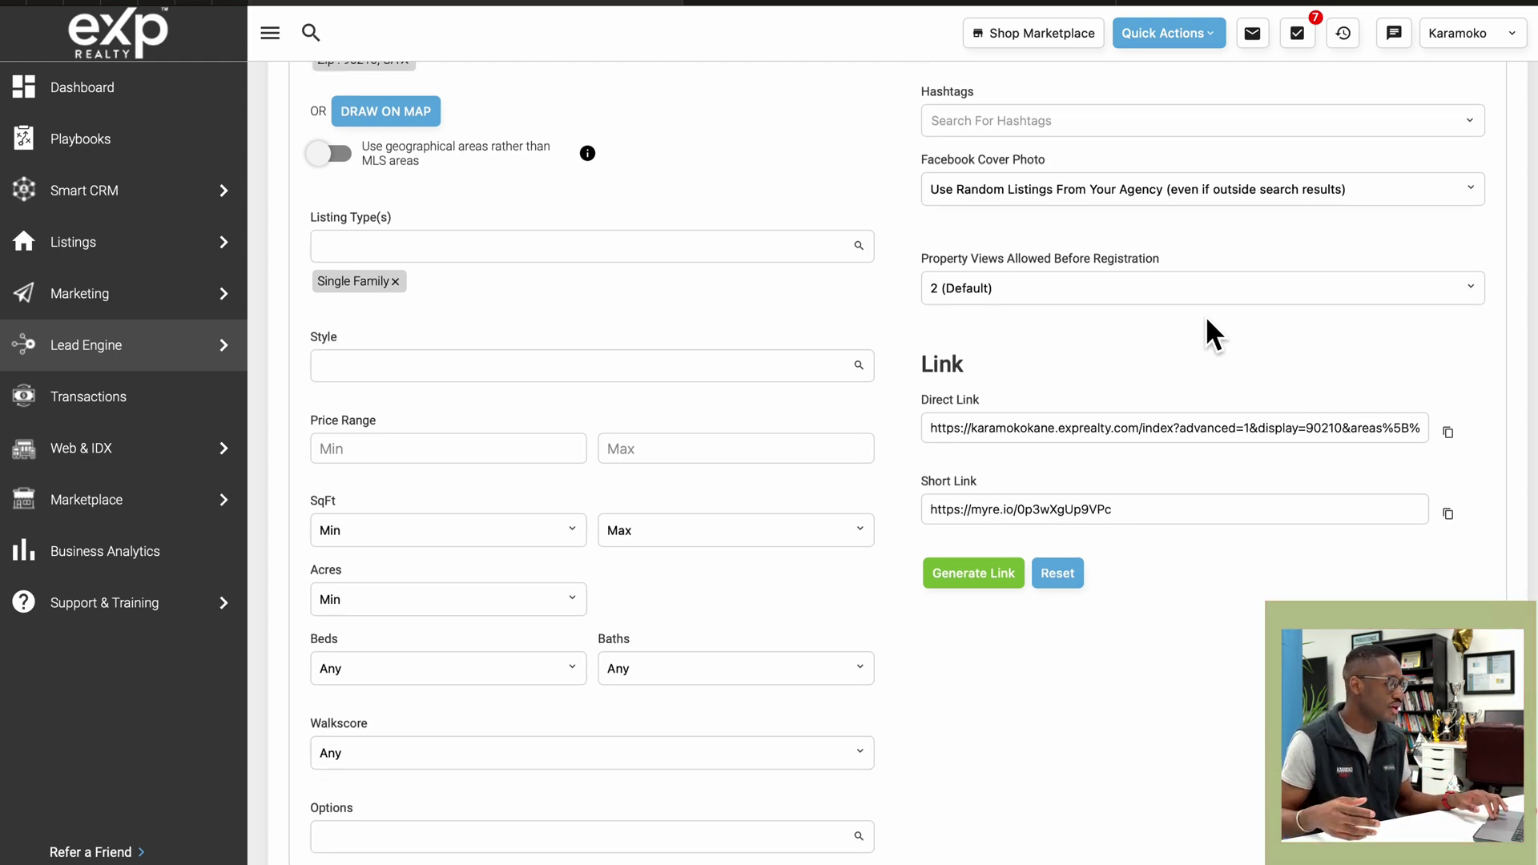